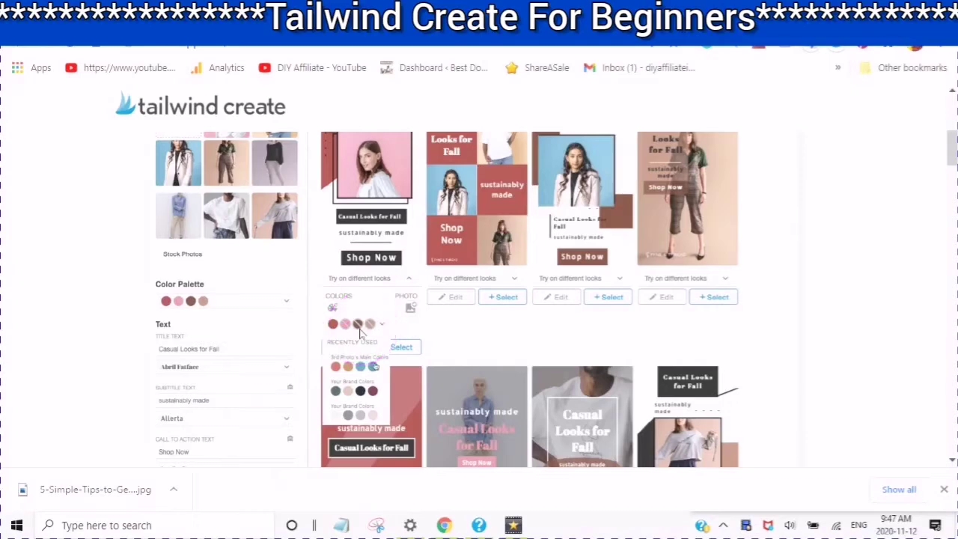
Examine the Tailwind Create demo for its design gallery, color and photo variations, favorites and content filters.
click(380, 263)
scroll(363, 449, down, 2)
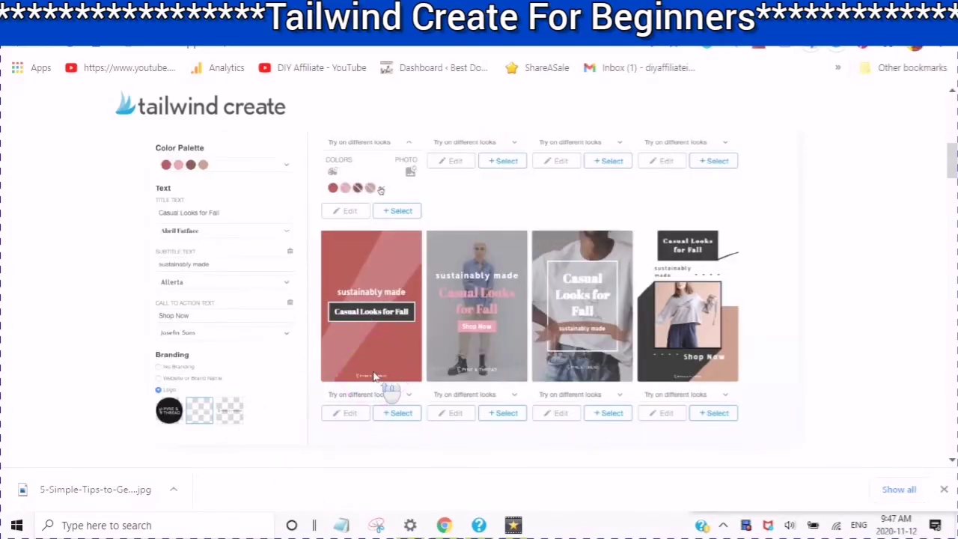
scroll(374, 375, up, 2)
click(359, 328)
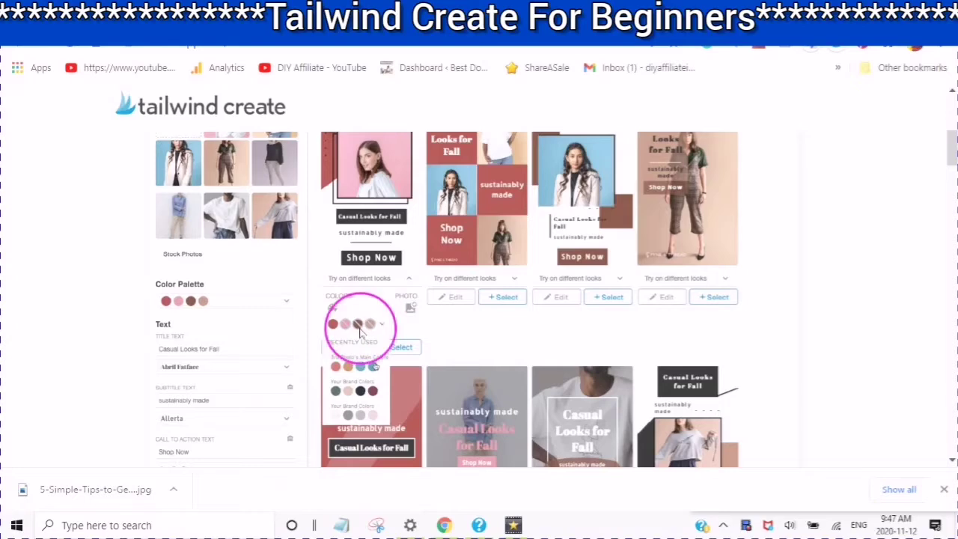
click(361, 333)
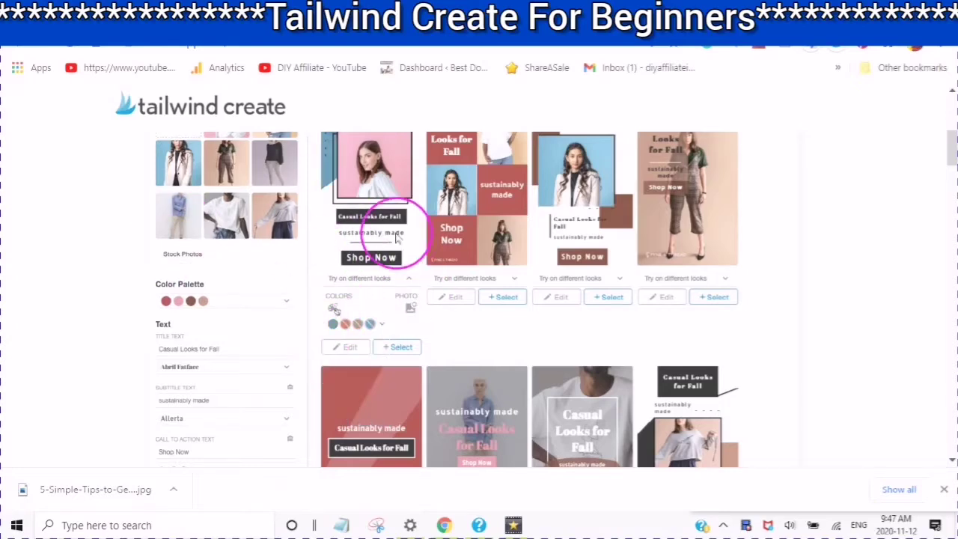
click(436, 320)
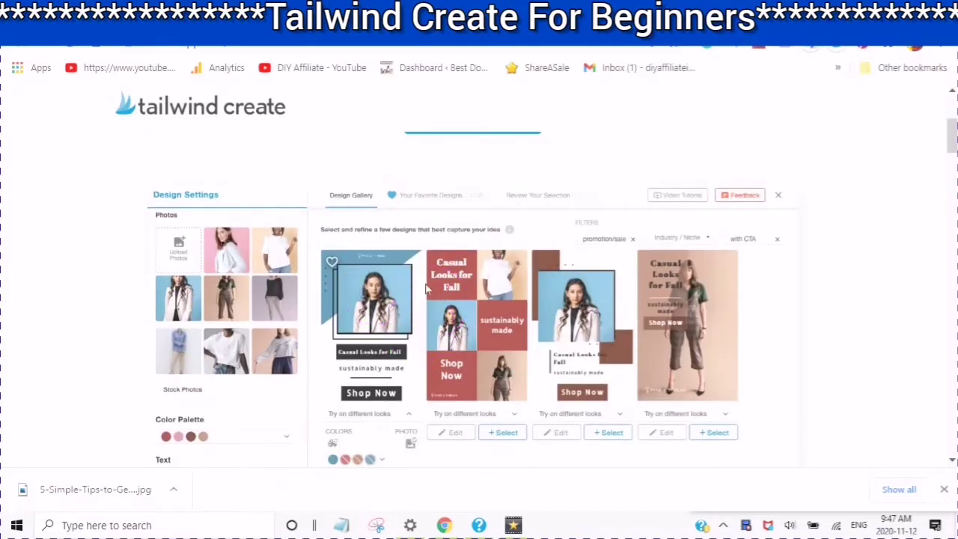
click(396, 267)
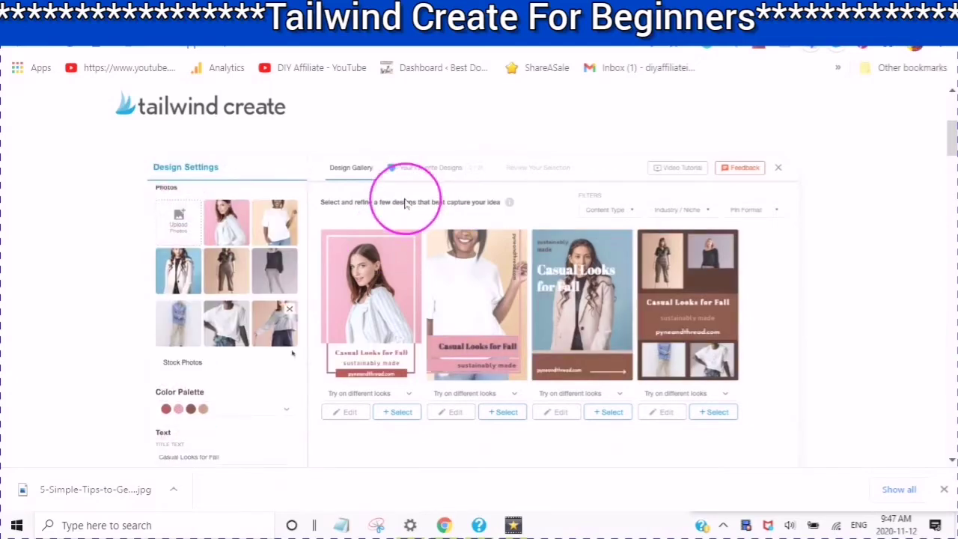
click(382, 395)
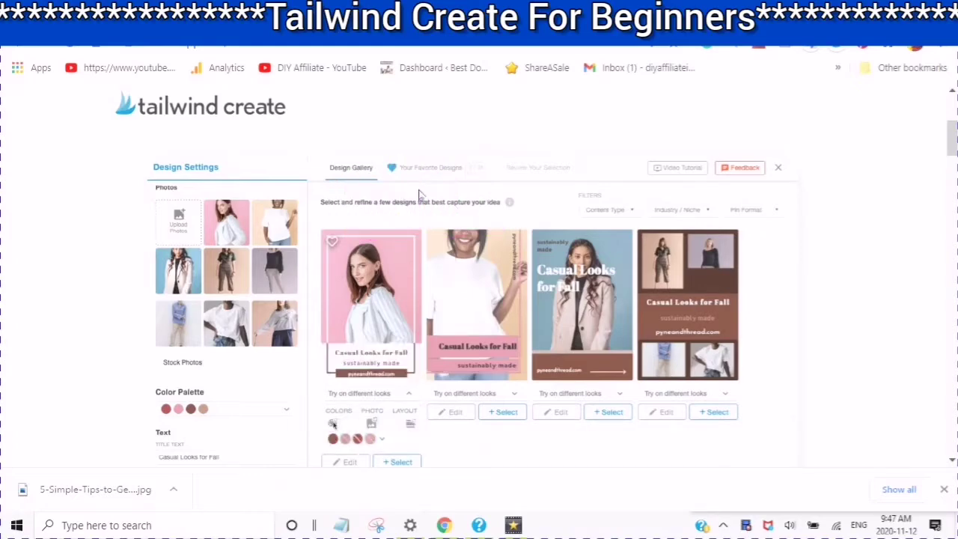
scroll(419, 247, down, 1)
scroll(415, 314, up, 1)
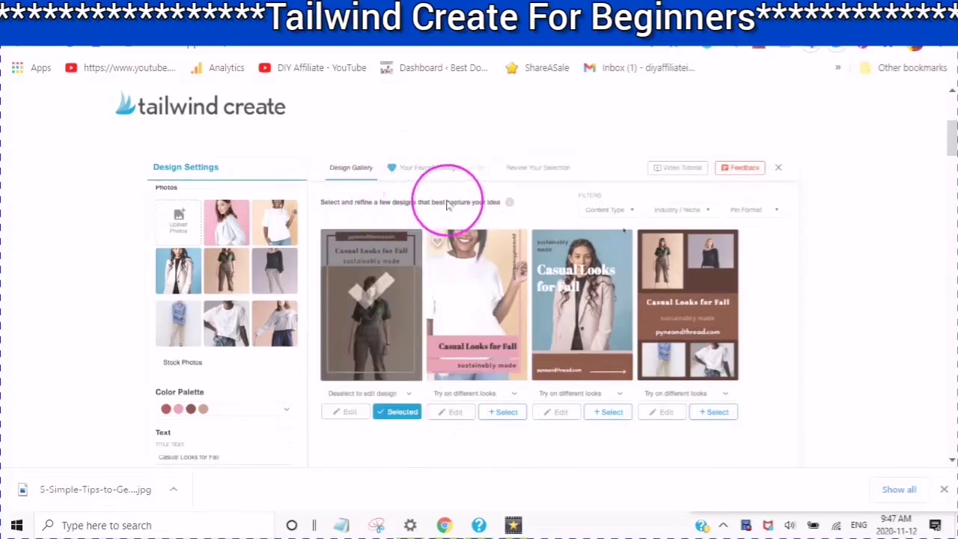
scroll(404, 233, up, 1)
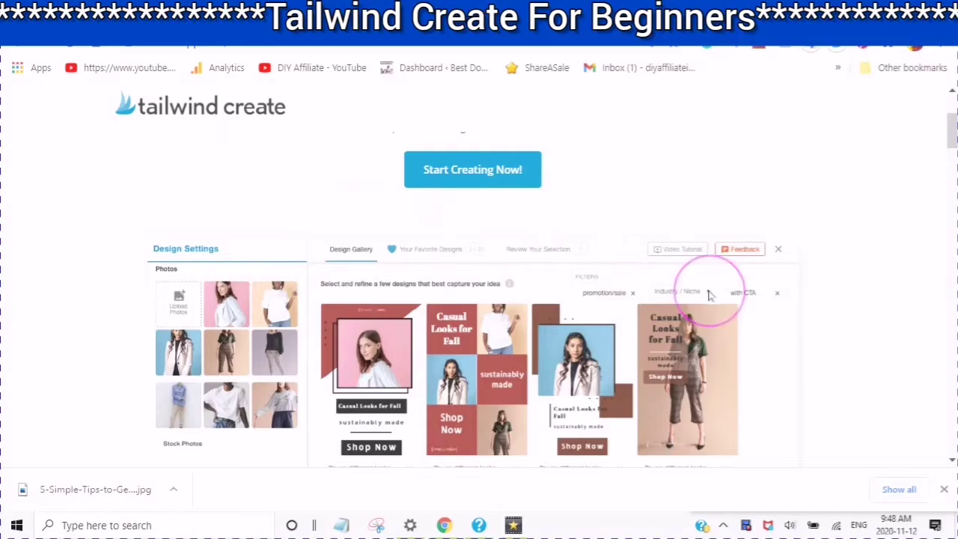
scroll(369, 387, down, 1)
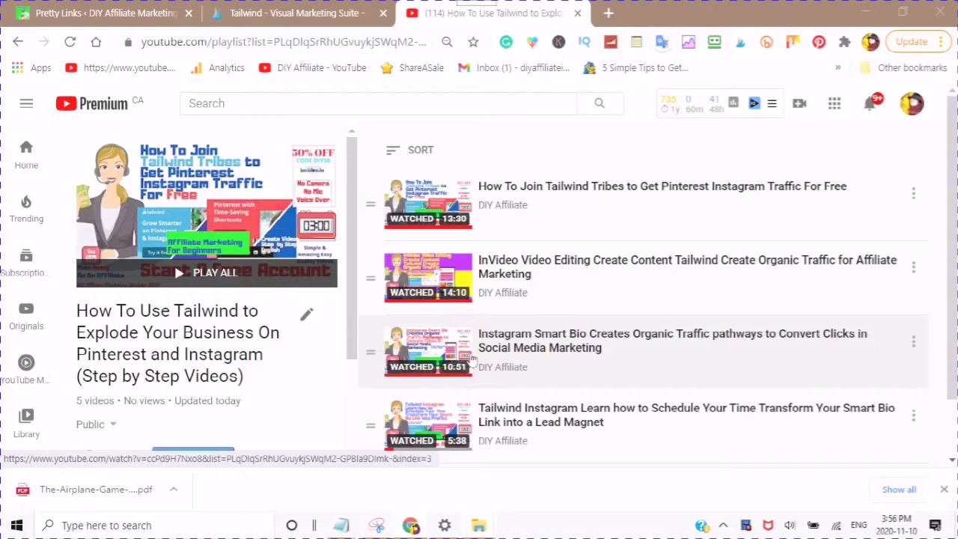
Look over the Tailwind tutorial playlist on YouTube, down to the video on signing up for free and the scheduler and analytics tool.
drag(449, 341, 501, 370)
drag(417, 340, 437, 365)
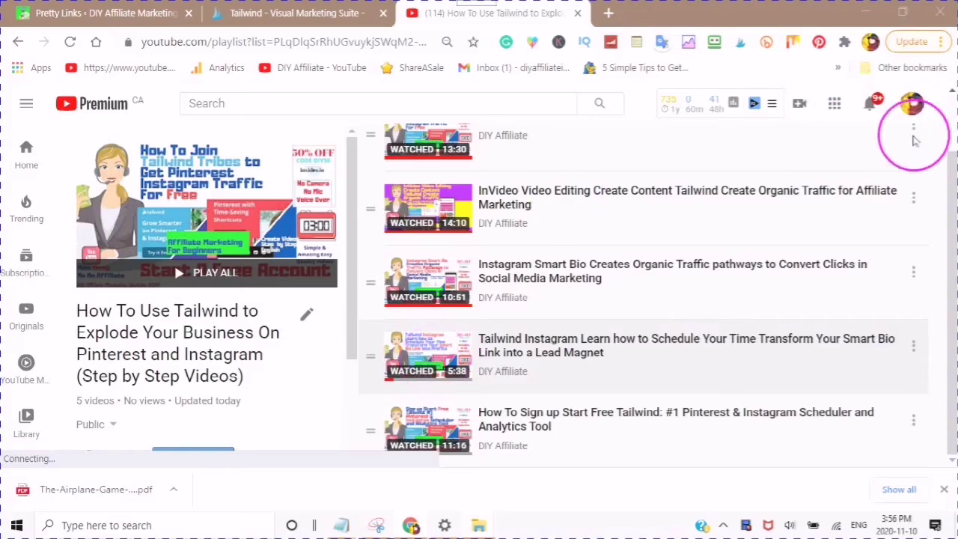
scroll(915, 132, up, 1)
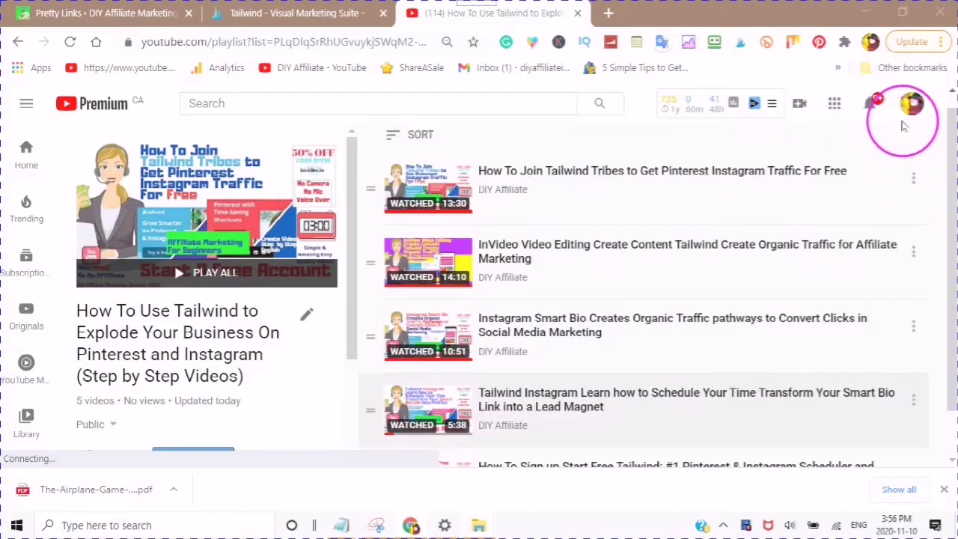
scroll(868, 171, down, 1)
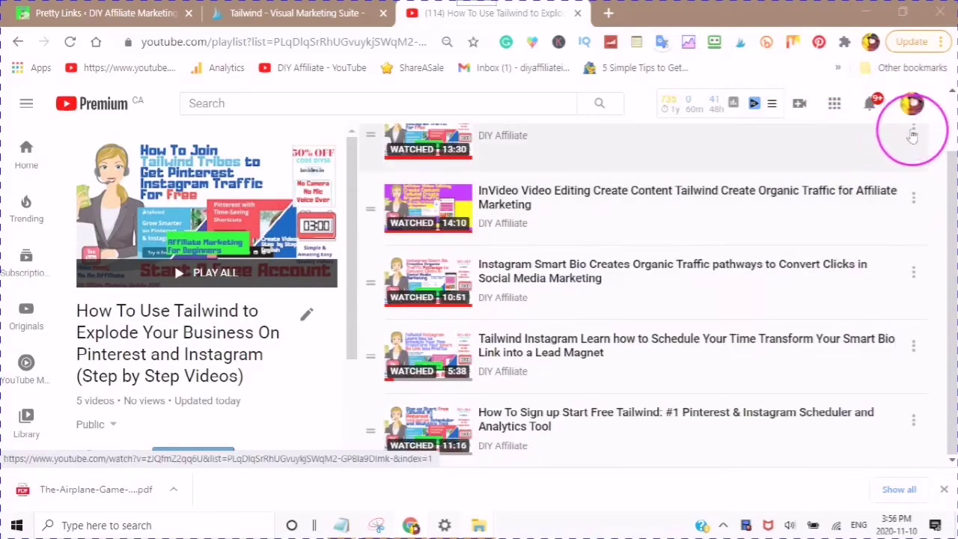
click(790, 215)
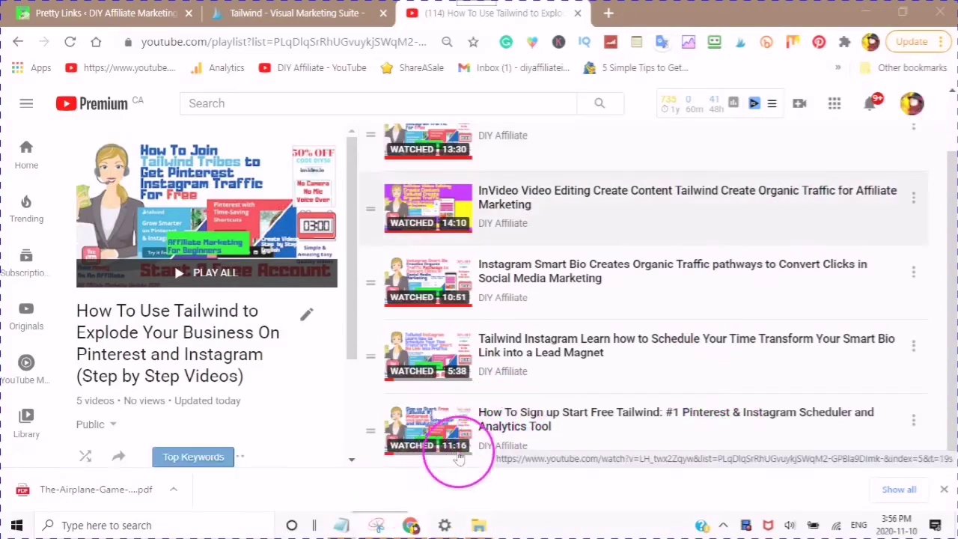
click(483, 426)
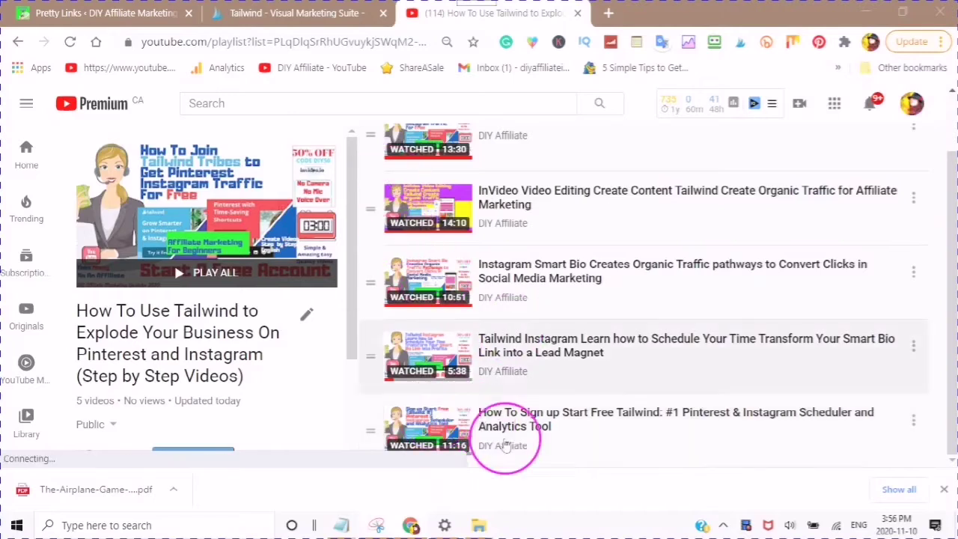
click(496, 421)
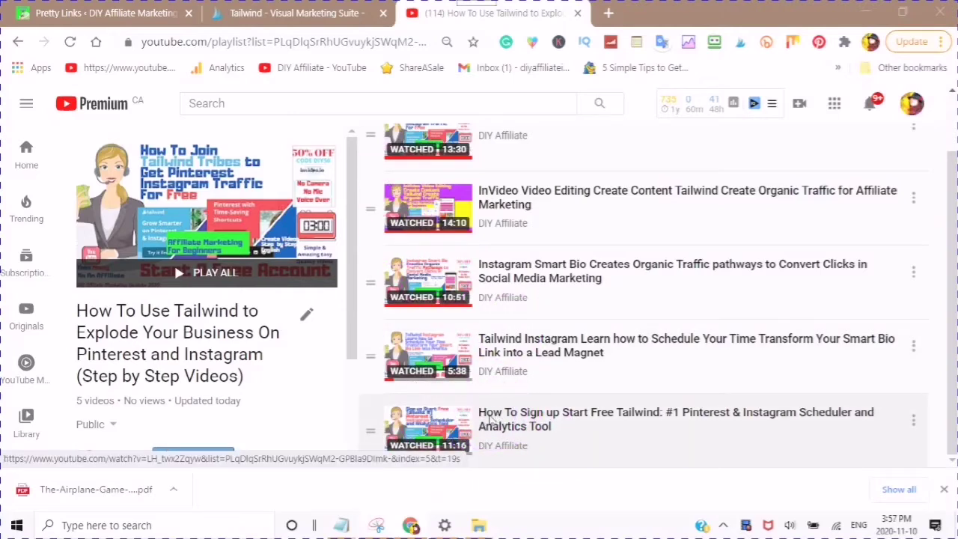
drag(490, 420, 444, 412)
click(507, 420)
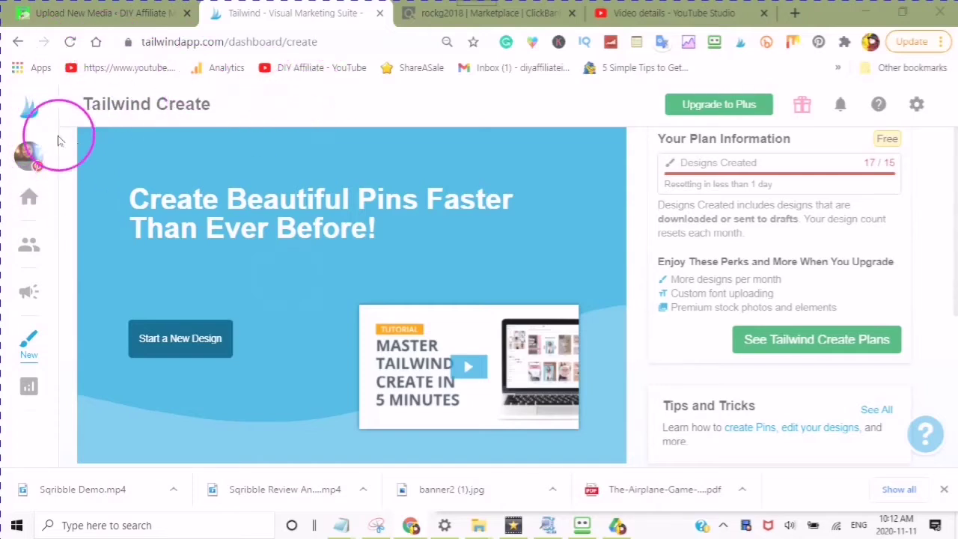
Open the Tailwind account switcher and review the connected Instagram accounts and their plan levels.
click(26, 150)
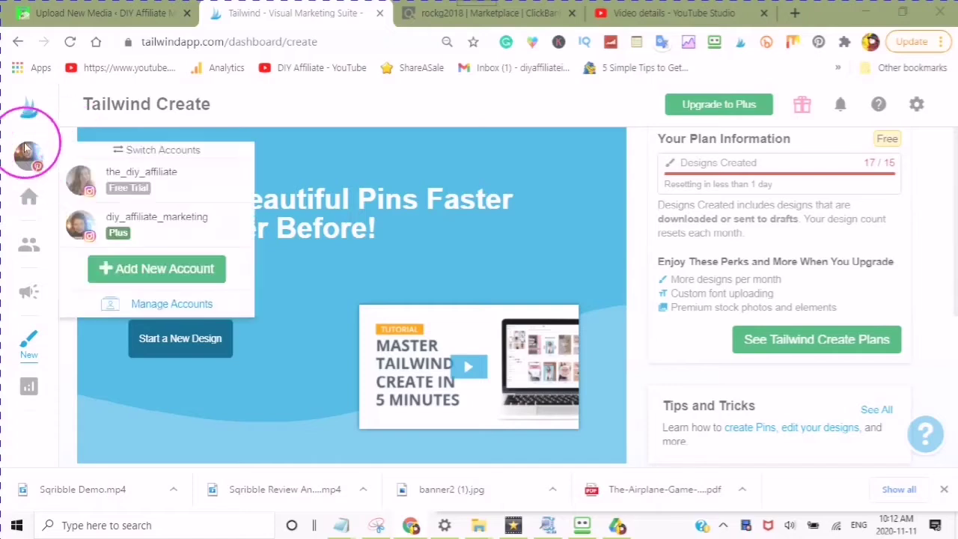
click(27, 154)
click(29, 157)
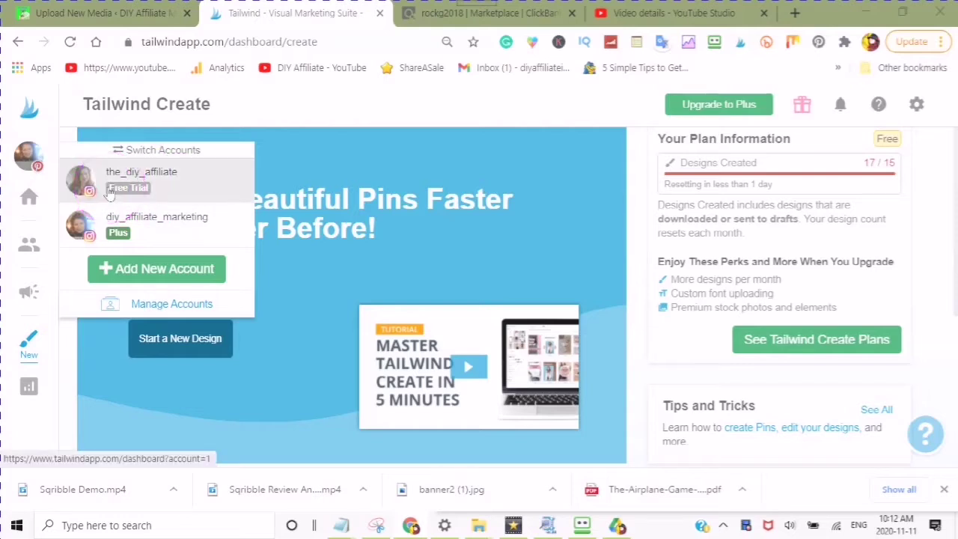
click(103, 239)
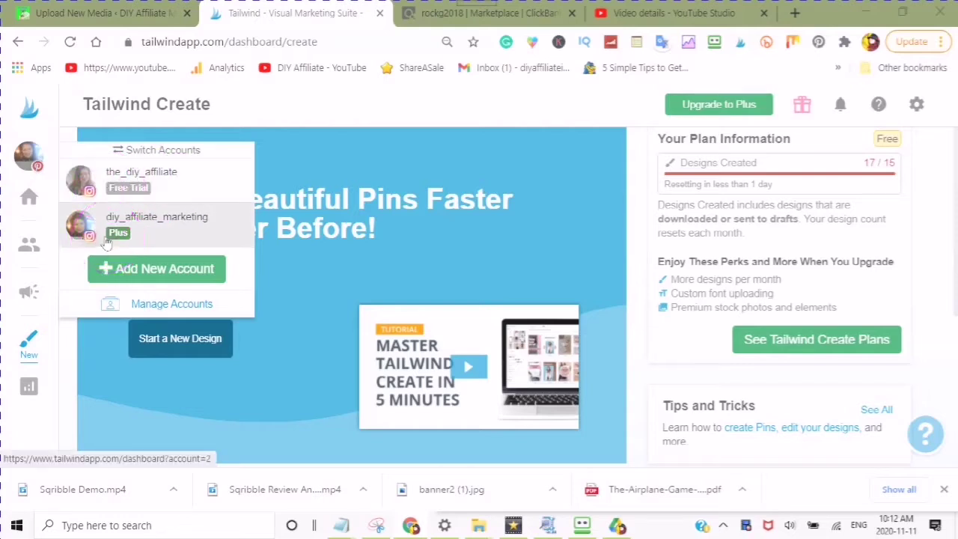
click(27, 163)
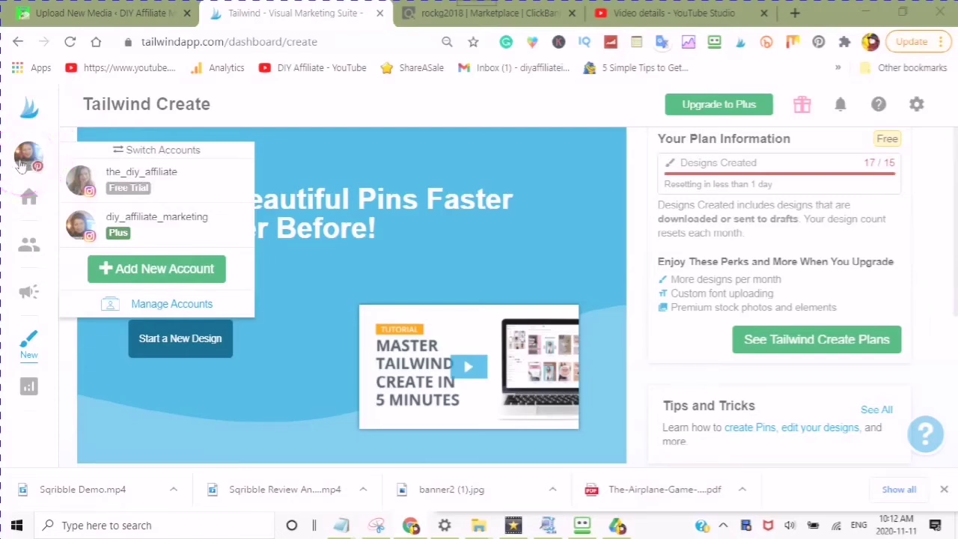
click(23, 163)
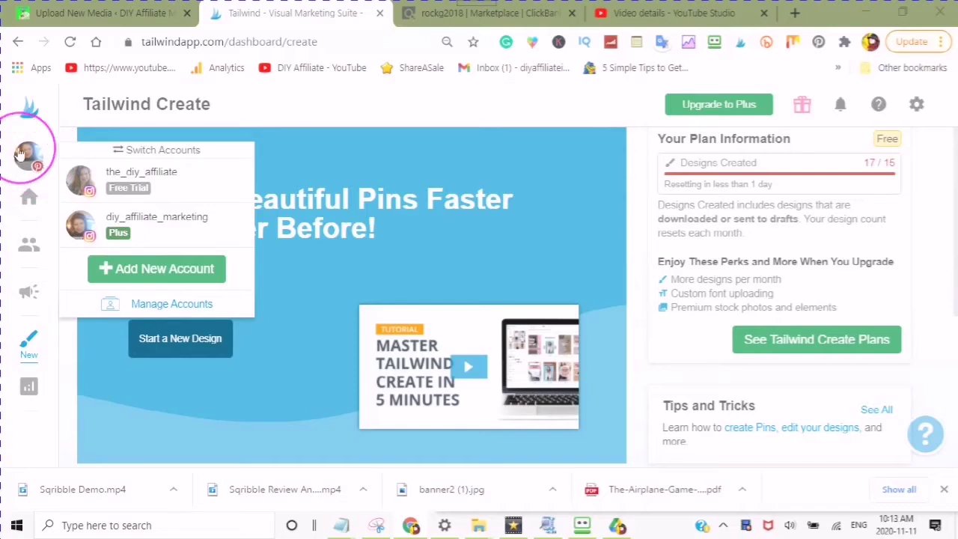
Review the Tailwind Create start page, including the plan information, upgrade perks, tutorial video and unfinished designs.
click(25, 348)
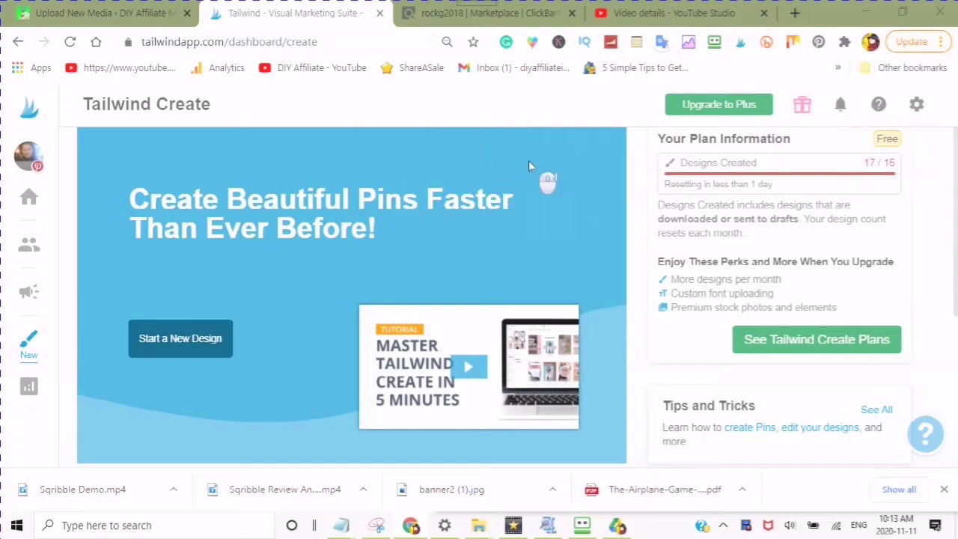
scroll(30, 184, down, 1)
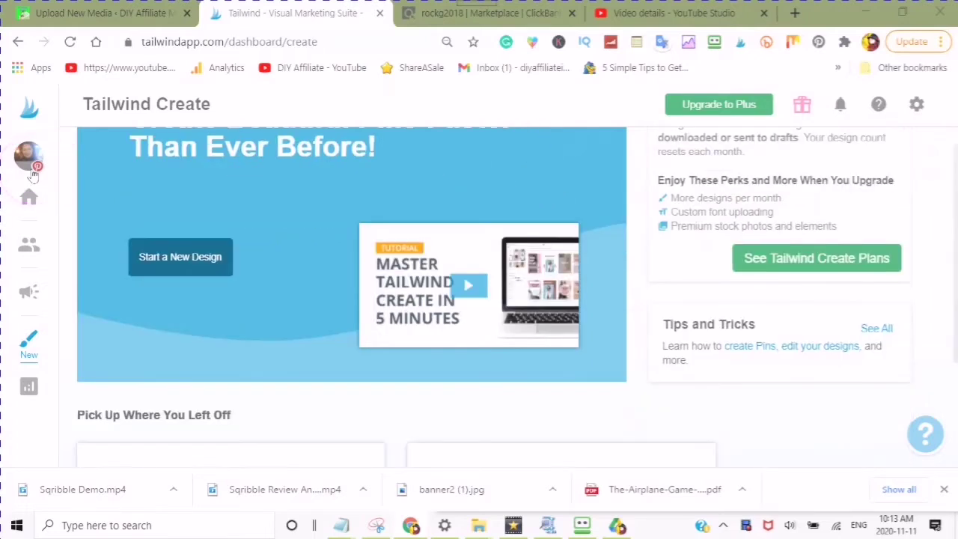
click(36, 172)
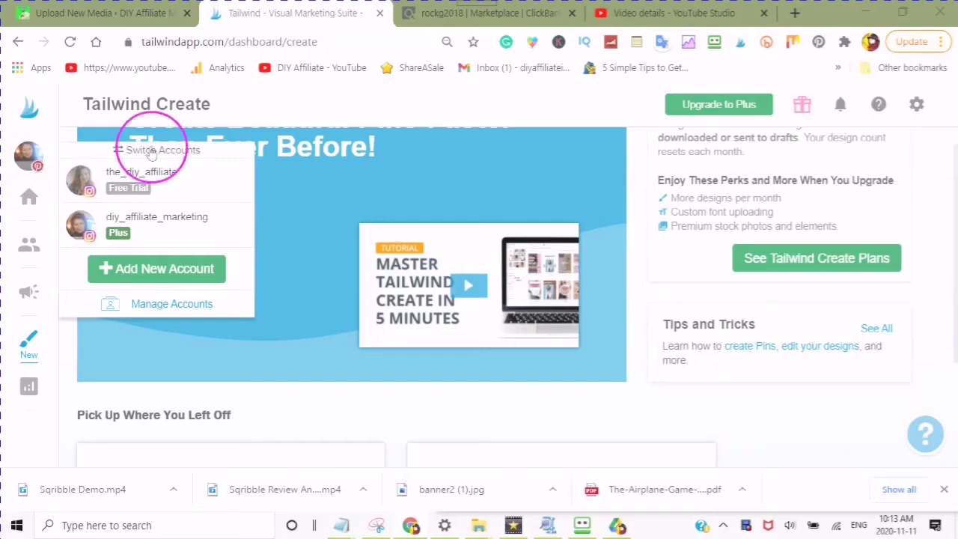
click(654, 182)
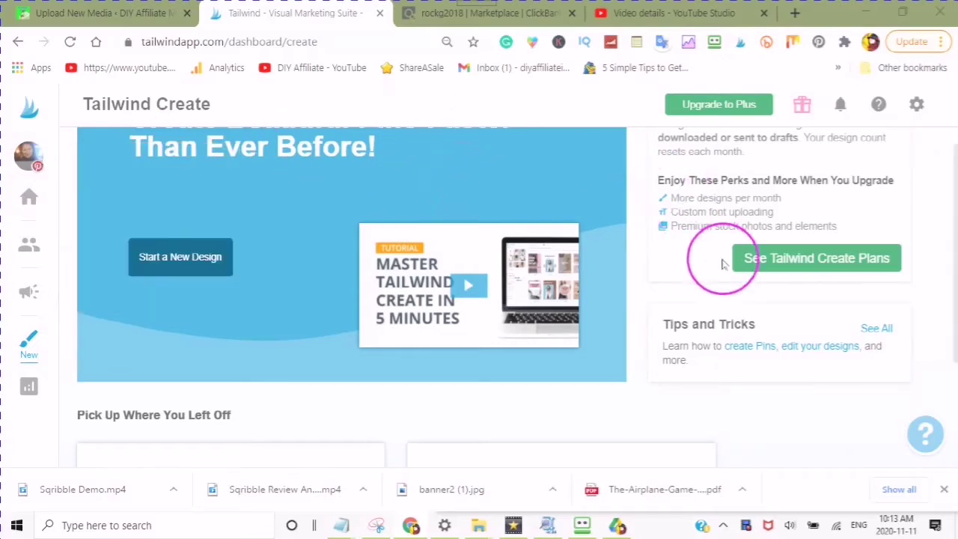
scroll(636, 161, up, 2)
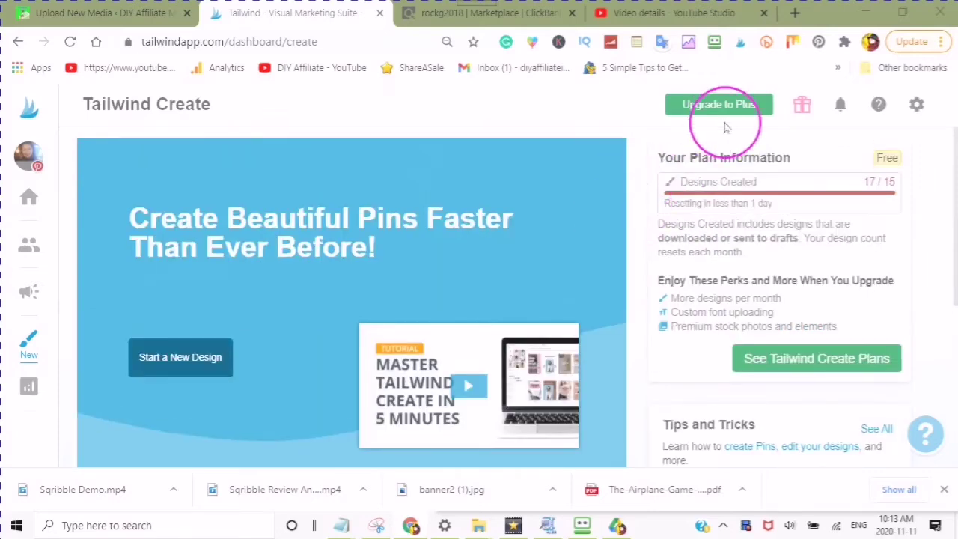
scroll(920, 208, up, 1)
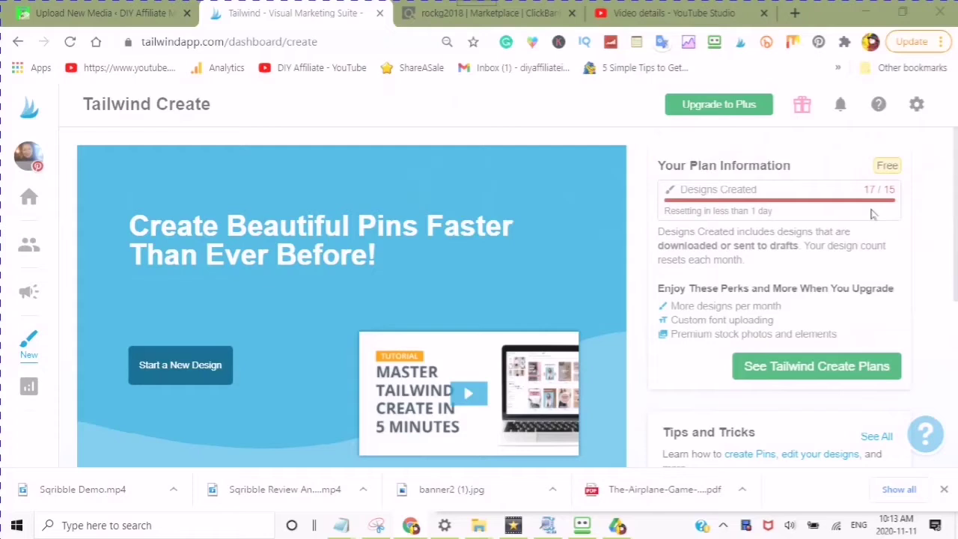
scroll(512, 244, down, 2)
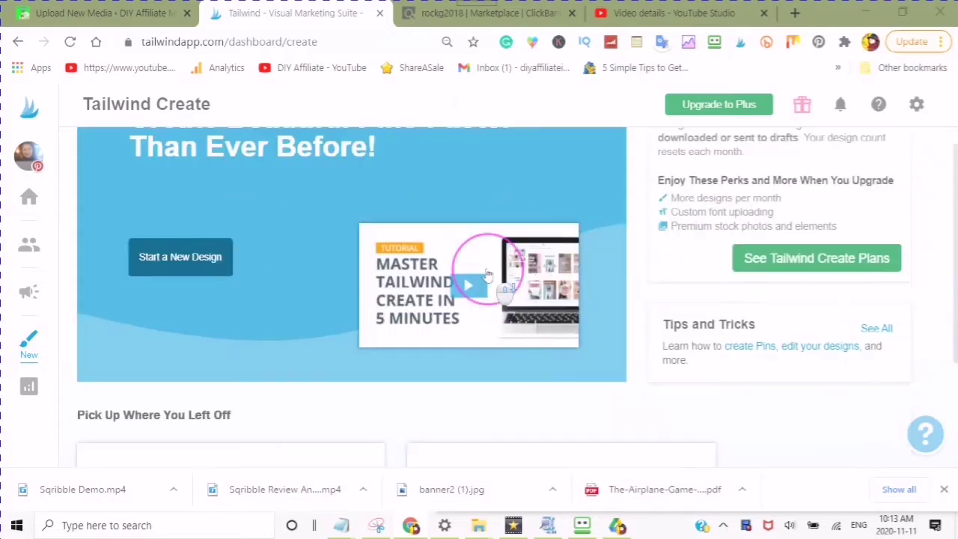
scroll(458, 288, down, 3)
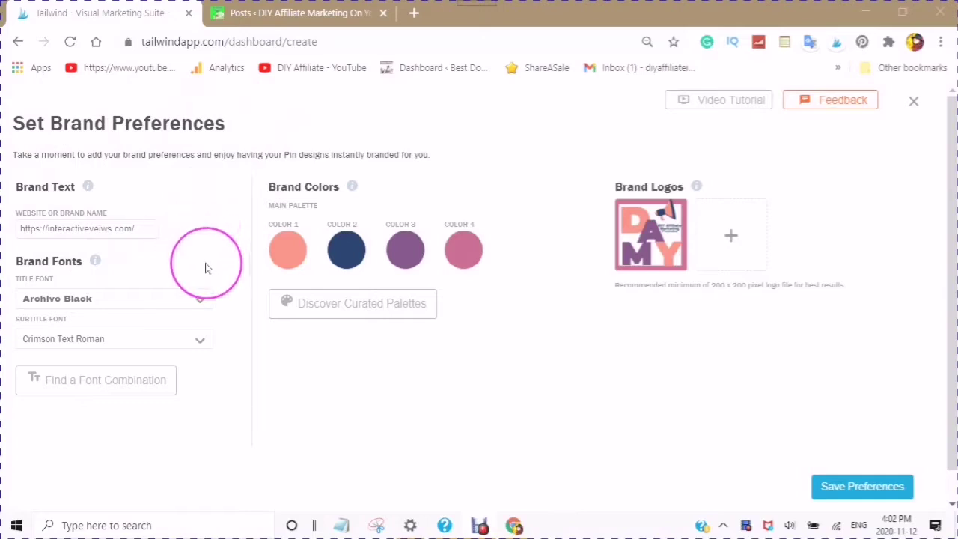
scroll(199, 261, down, 1)
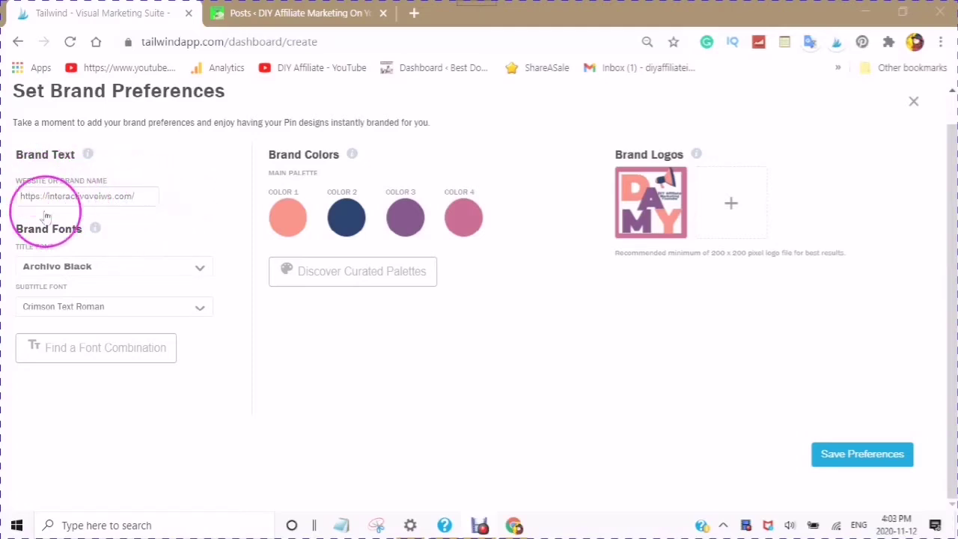
click(142, 199)
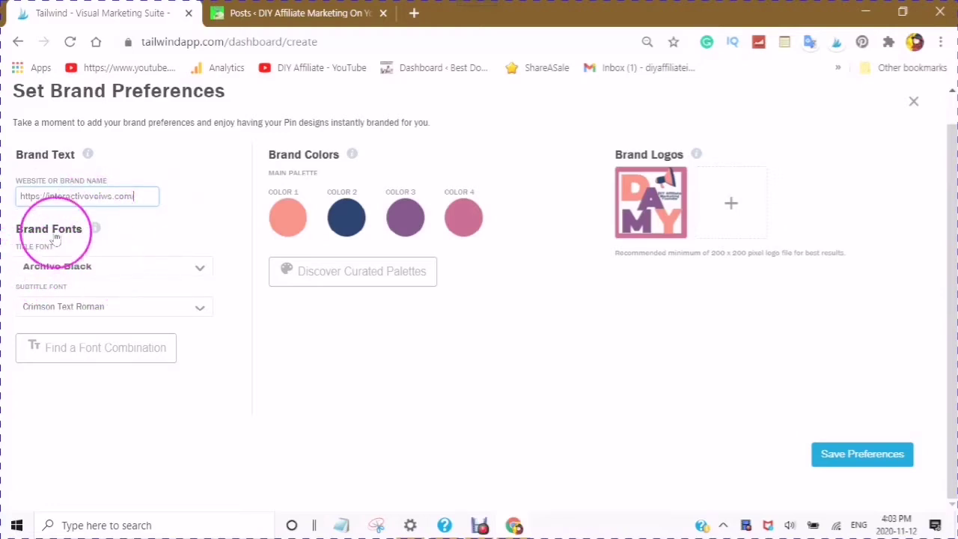
text(/)
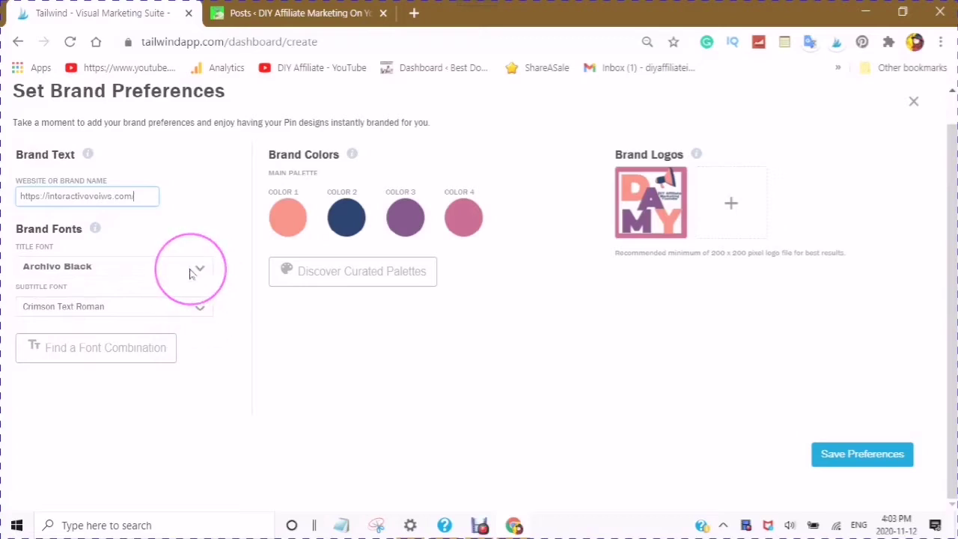
Search the subtitle fonts for "heavy" and set the brand's subtitle font to Archivo Black.
click(200, 311)
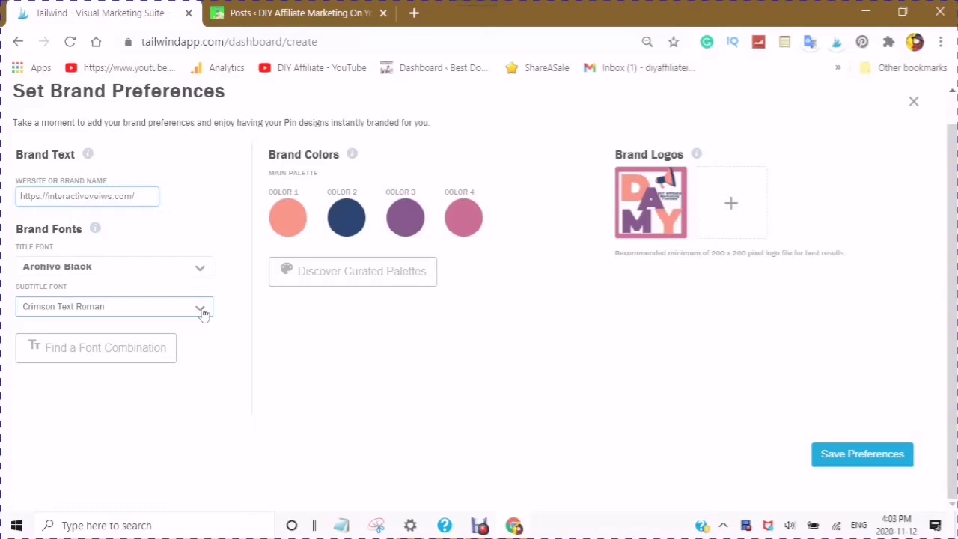
click(200, 310)
scroll(202, 313, down, 5)
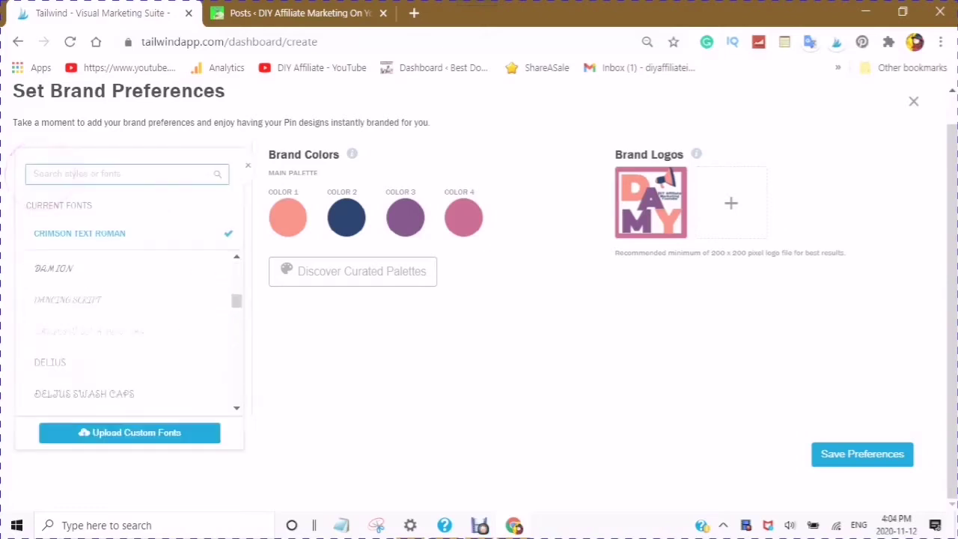
click(45, 174)
scroll(128, 329, down, 2)
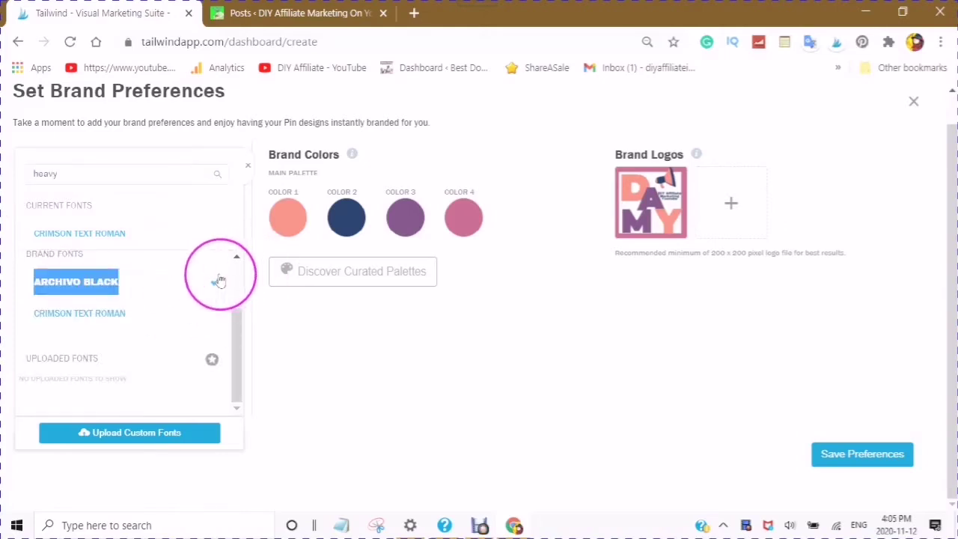
click(214, 283)
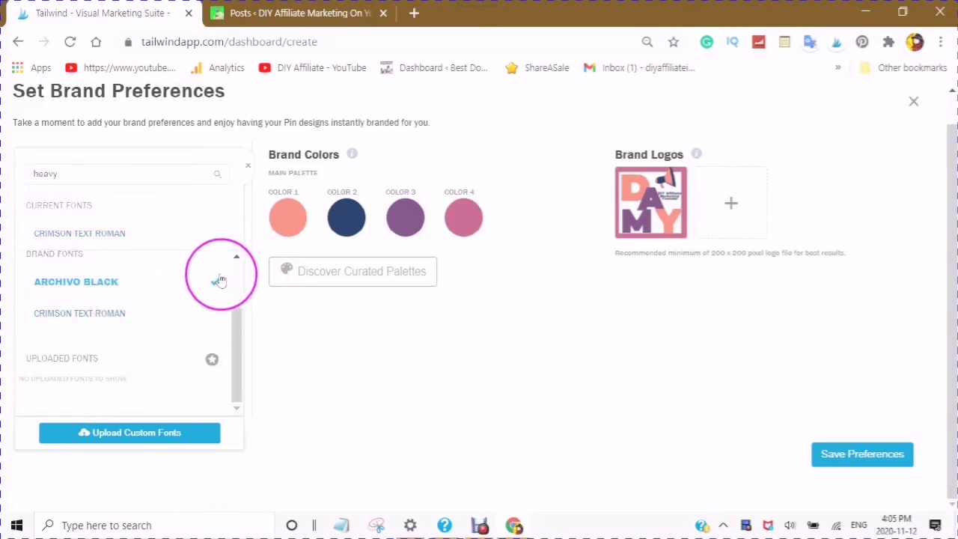
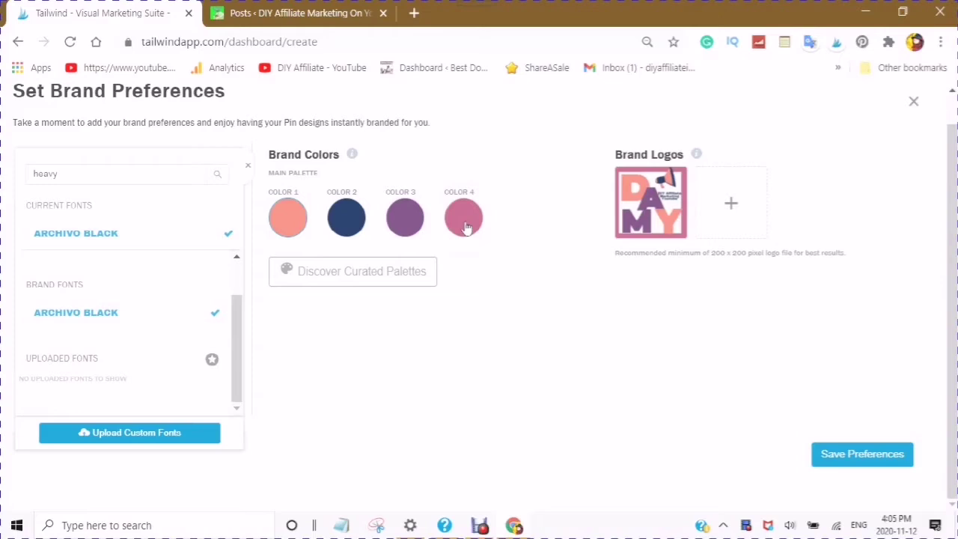
Open the picker for brand Color 4, examine its hex and RGB values, and close it again.
click(464, 225)
click(465, 227)
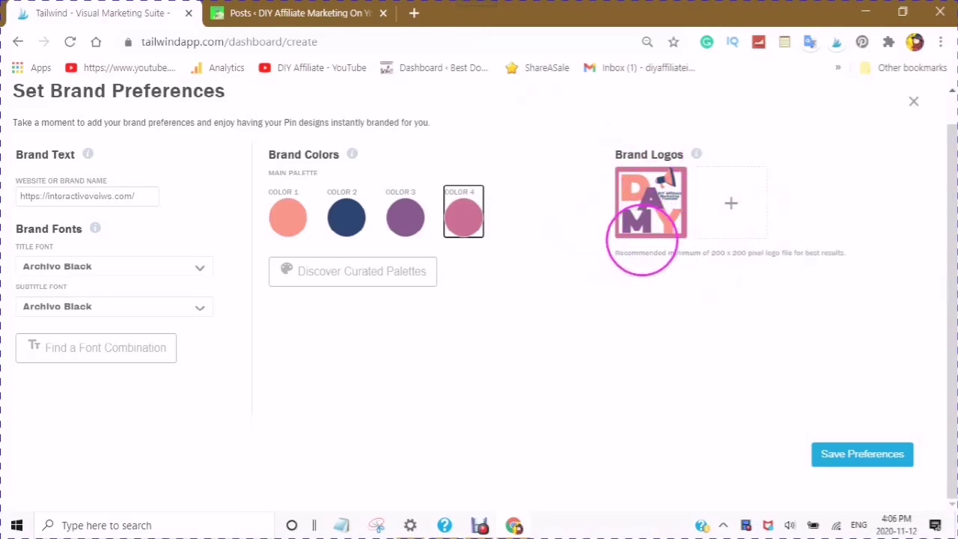
click(464, 219)
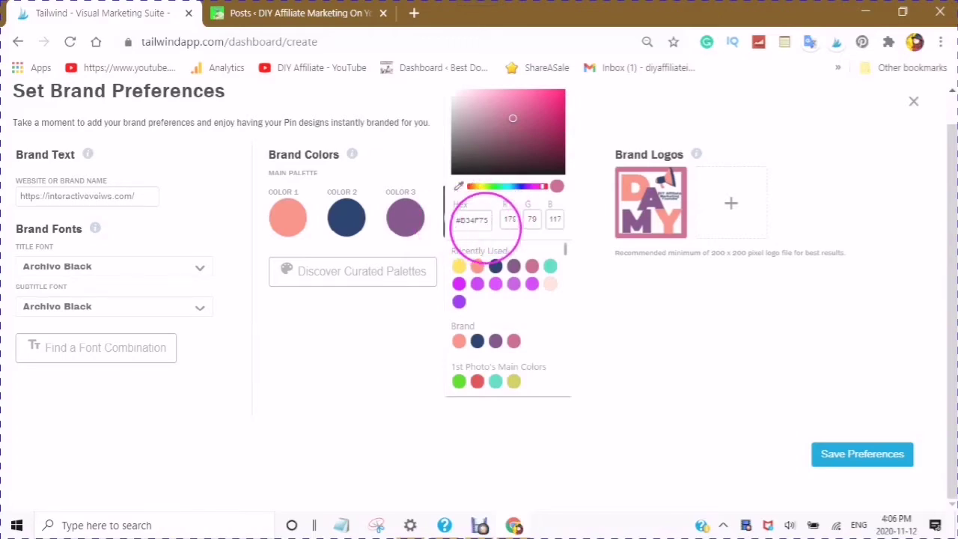
drag(486, 224, 496, 242)
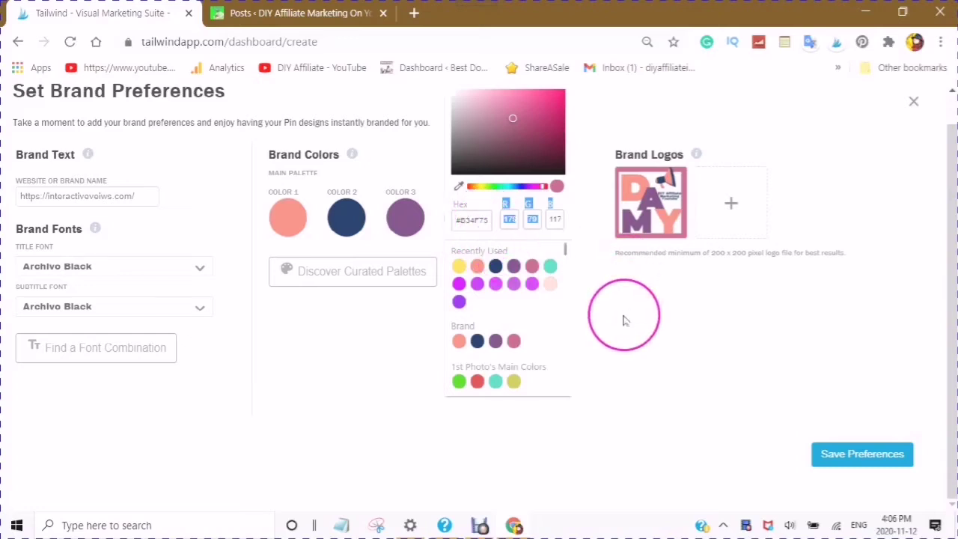
click(619, 318)
click(442, 217)
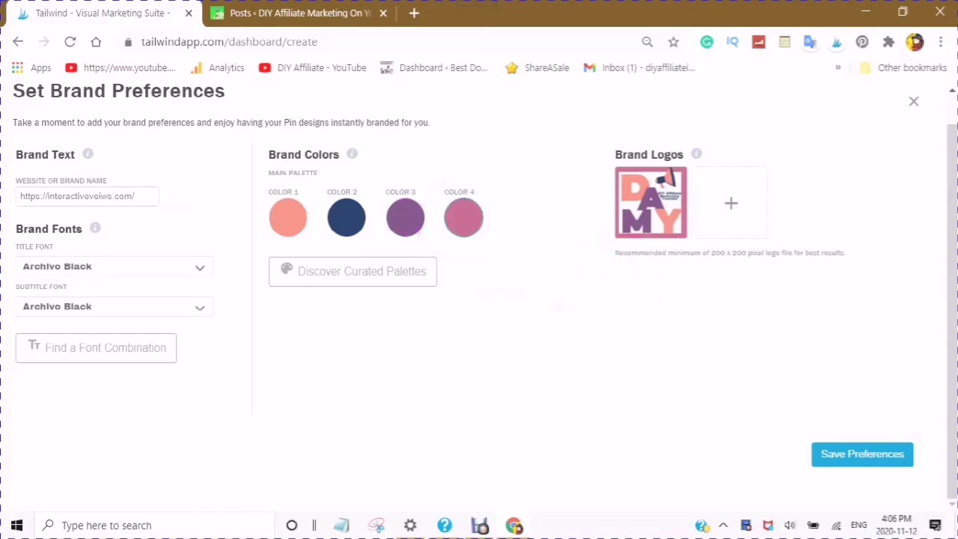
Reopen the picker for brand Color 4 and select its hex code.
click(464, 225)
click(464, 223)
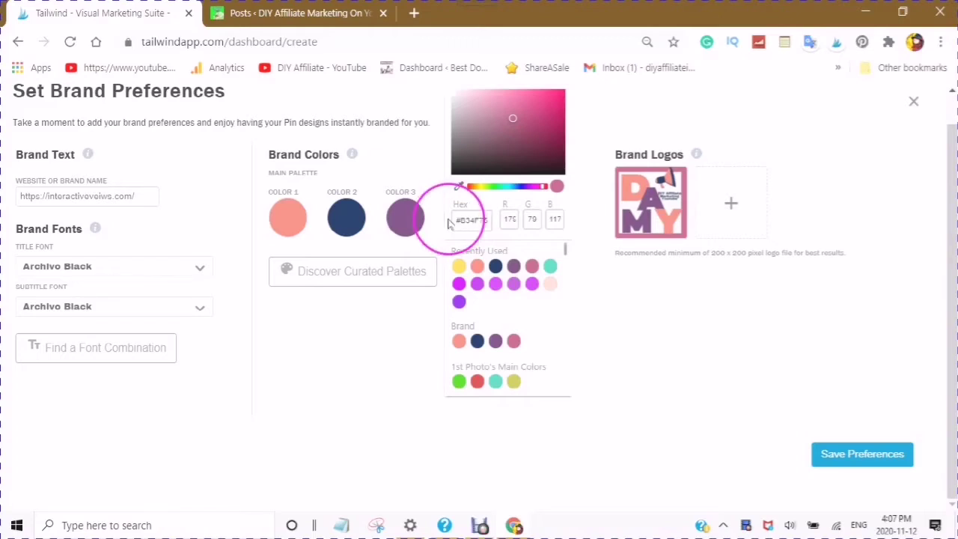
drag(456, 220, 479, 220)
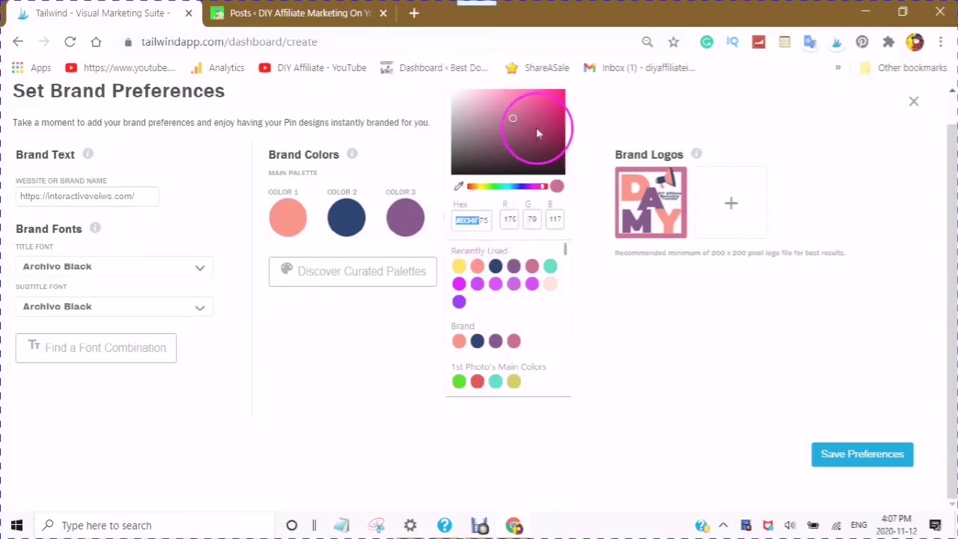
Search the web for canva in a new browser tab, open the official Canva site and close the search results.
click(414, 14)
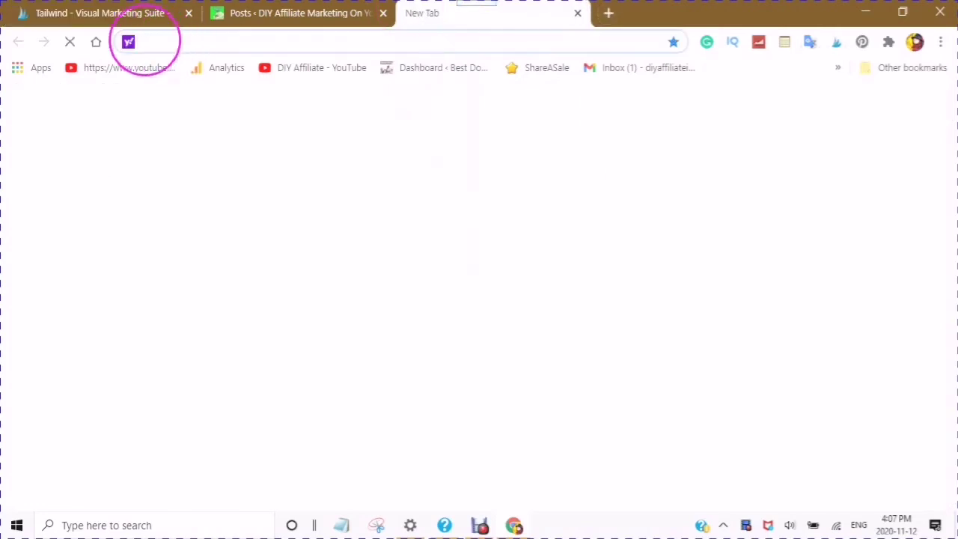
text(canva)
key(Return)
click(212, 275)
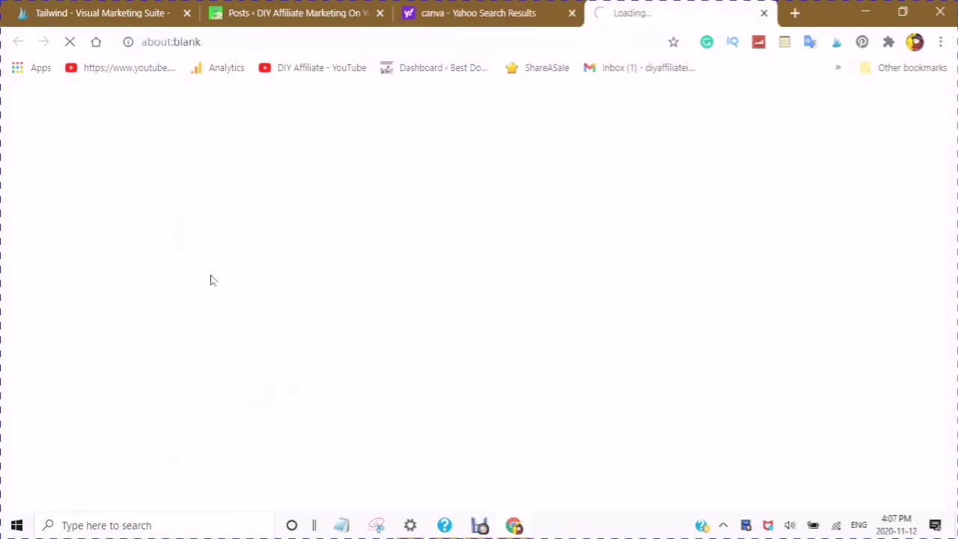
click(572, 15)
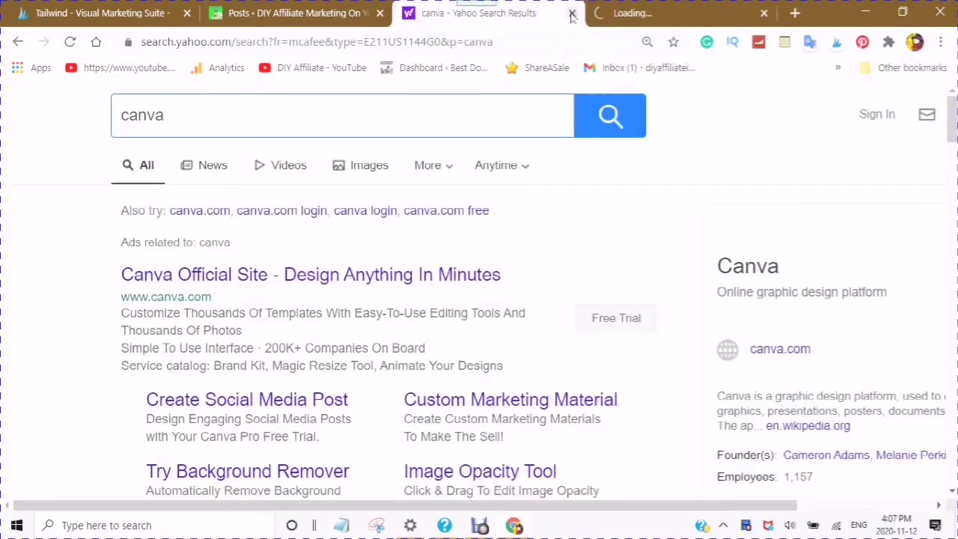
click(573, 15)
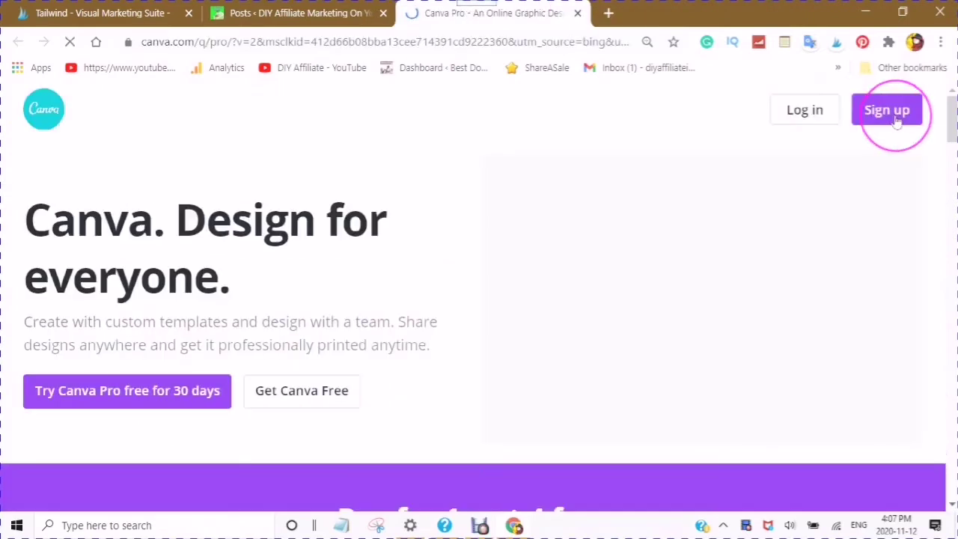
Open the Canva login page from its landing page.
click(794, 110)
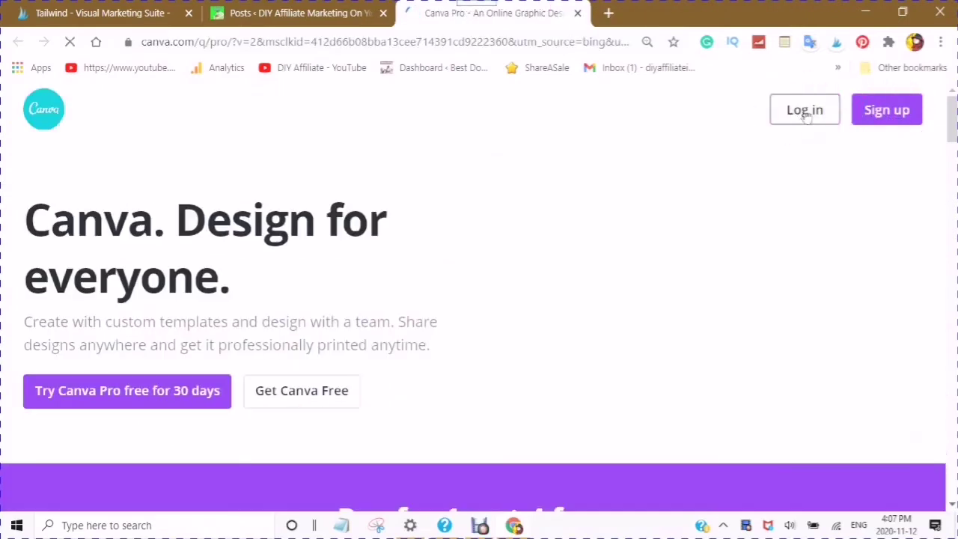
click(789, 110)
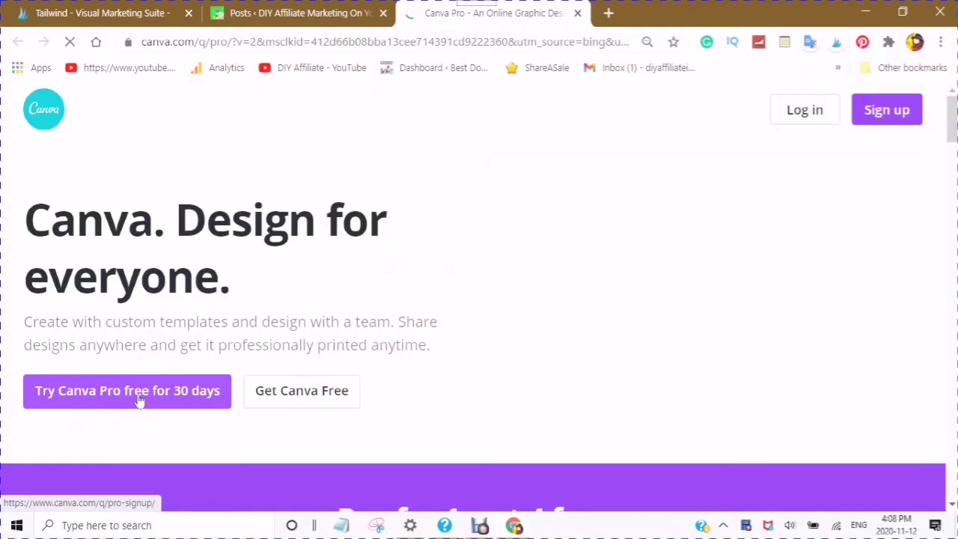
click(303, 402)
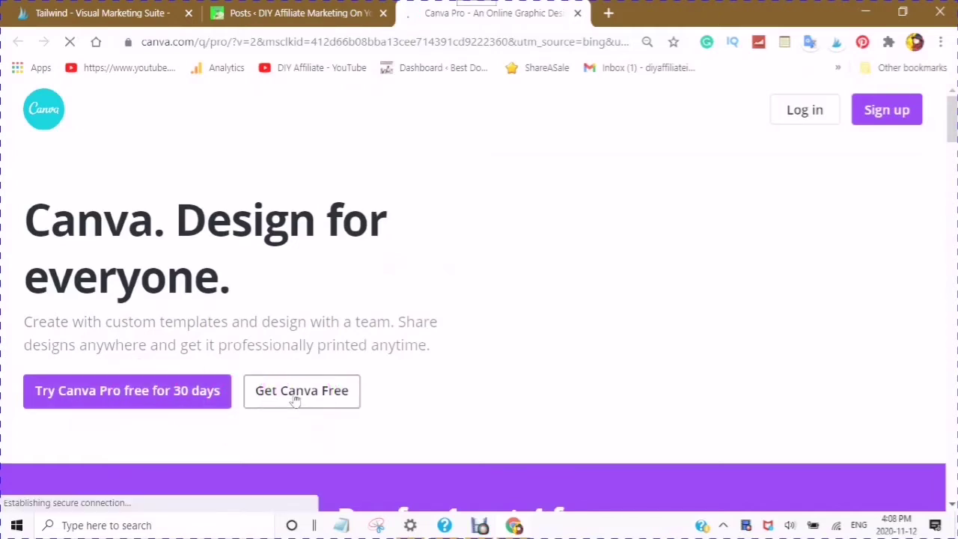
click(804, 112)
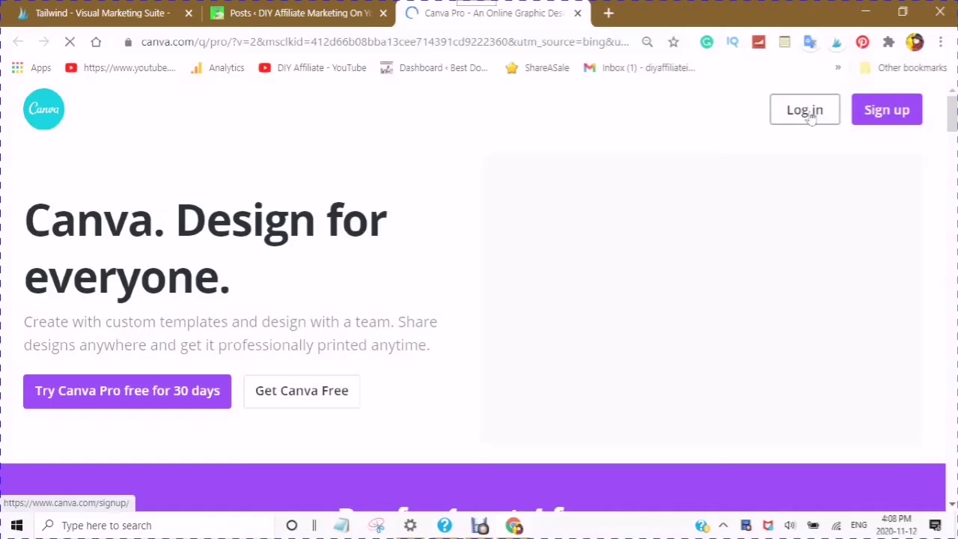
click(820, 111)
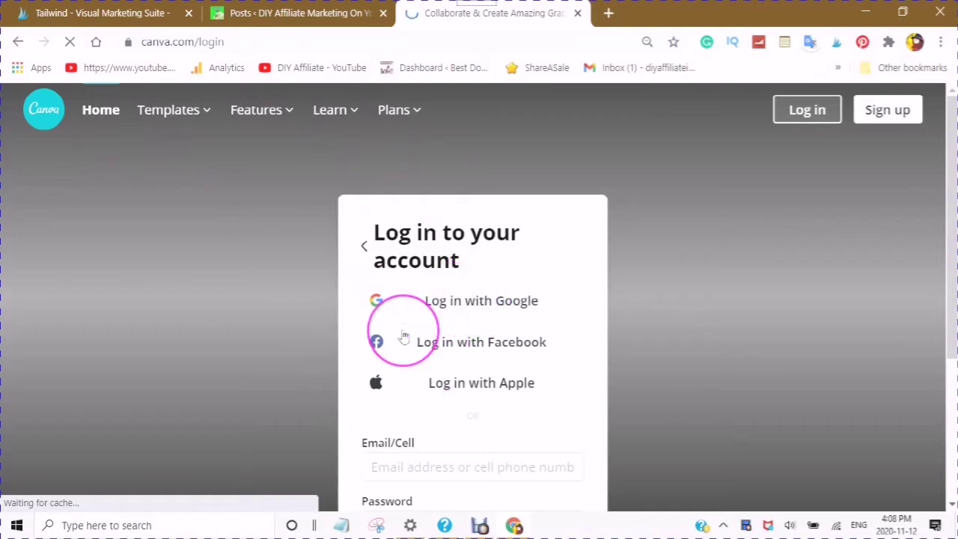
Log in to Canva with the saved account email and password.
scroll(402, 337, down, 3)
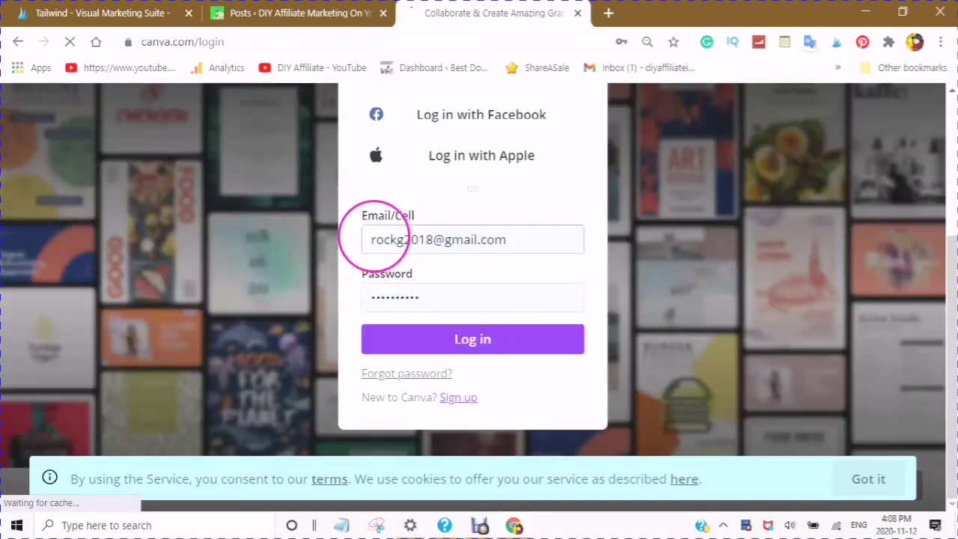
click(379, 238)
double_click(379, 238)
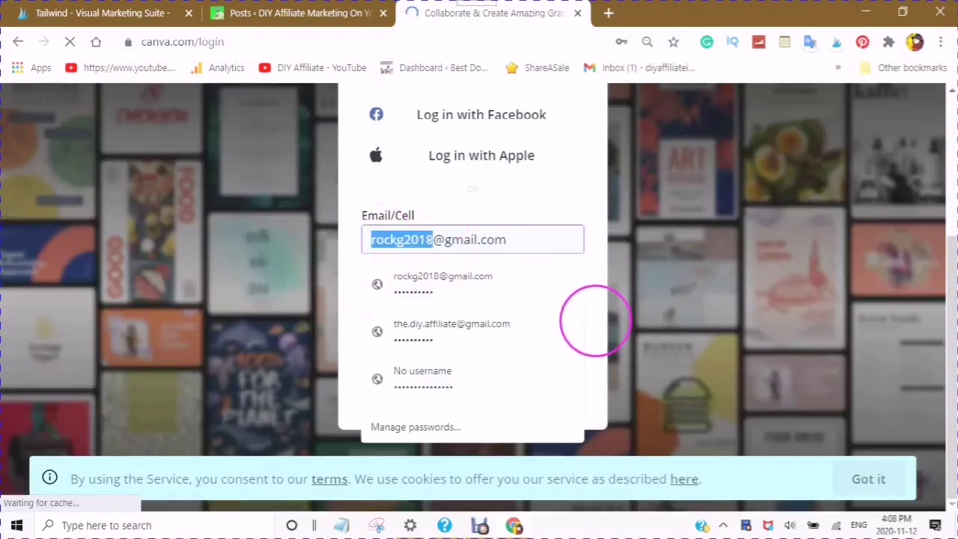
click(595, 322)
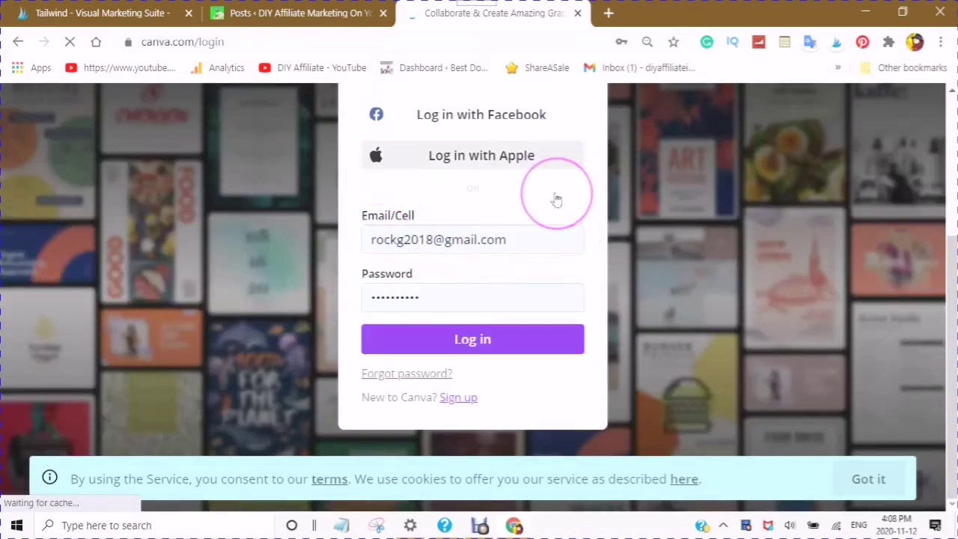
click(464, 349)
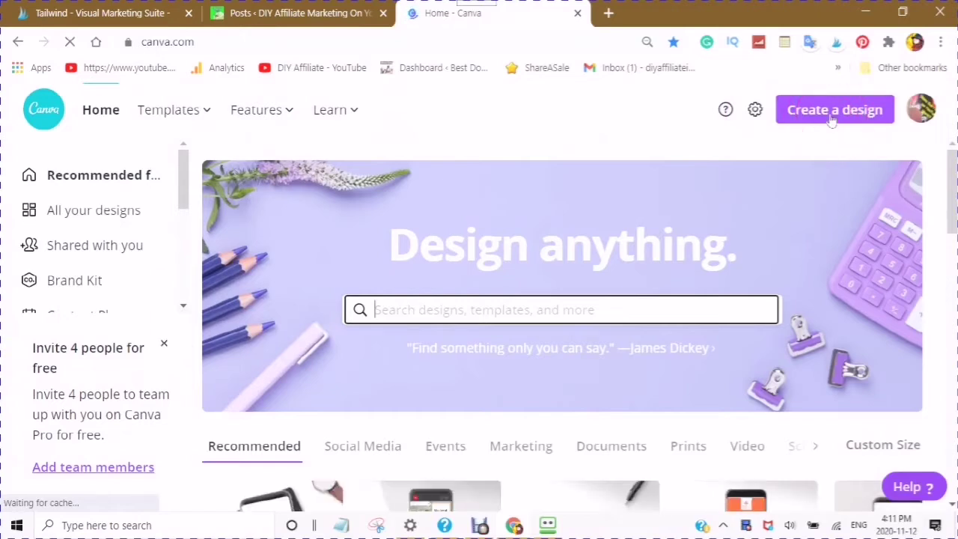
Create a new Canva design with a custom size of 200 x 200 px.
click(689, 189)
click(675, 190)
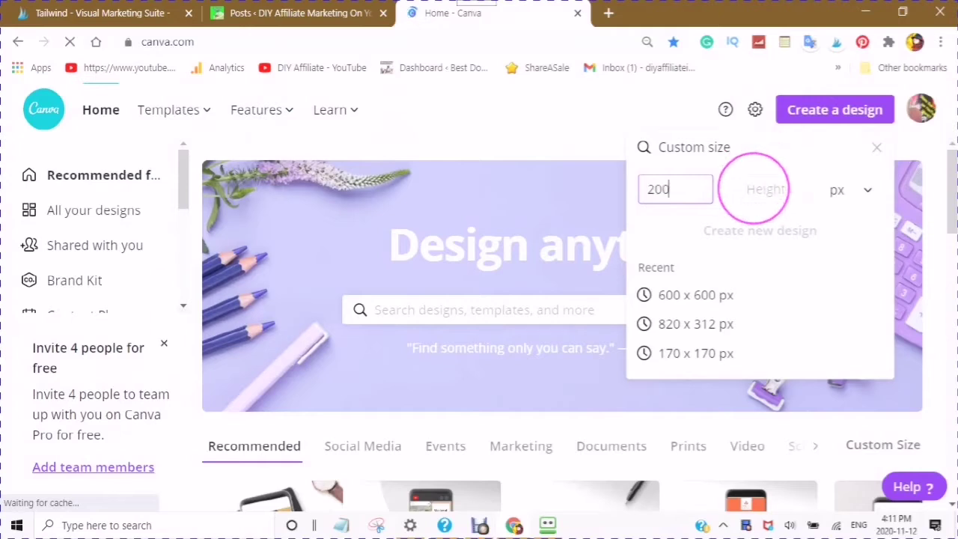
click(757, 191)
text(200)
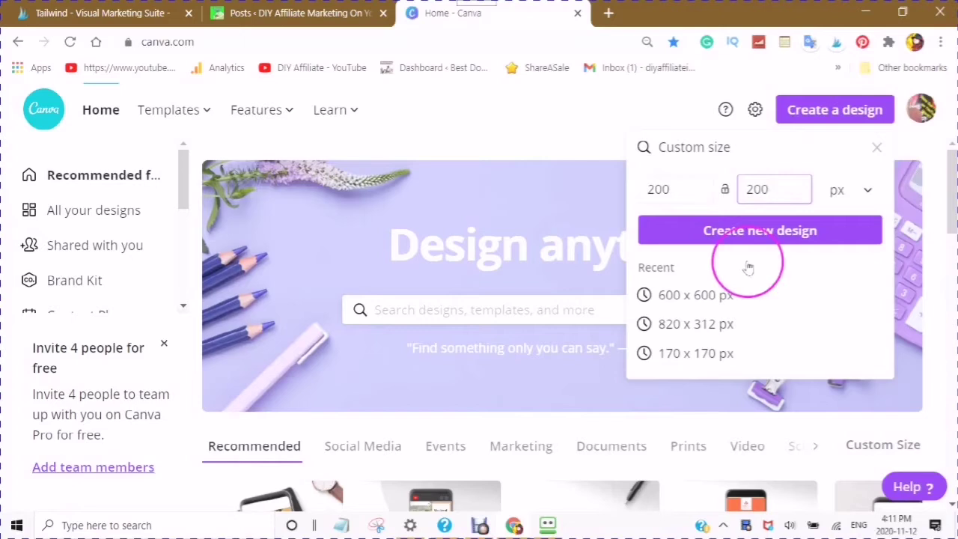
click(746, 234)
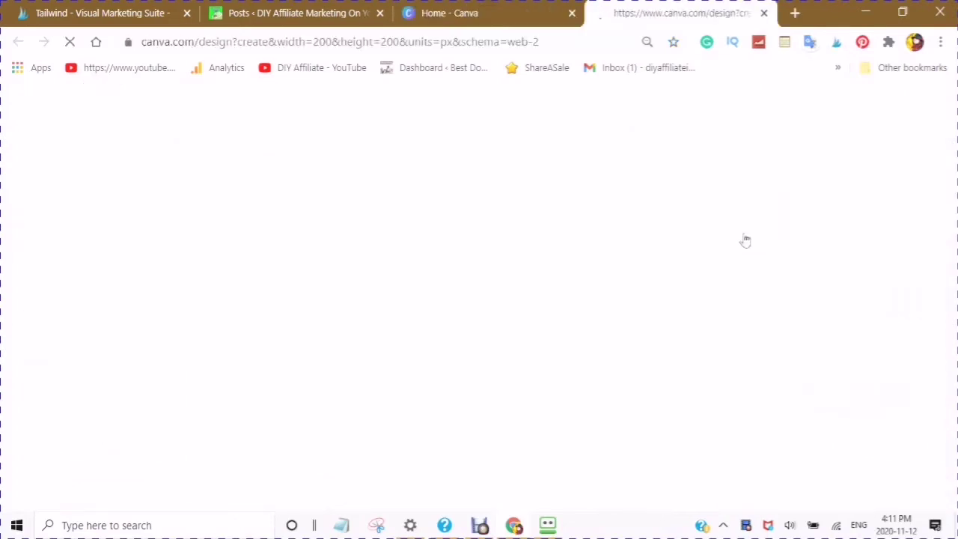
Return to Tailwind's Color 4 picker and copy the hex code #B34F75 by way of Notepad.
click(85, 12)
click(468, 221)
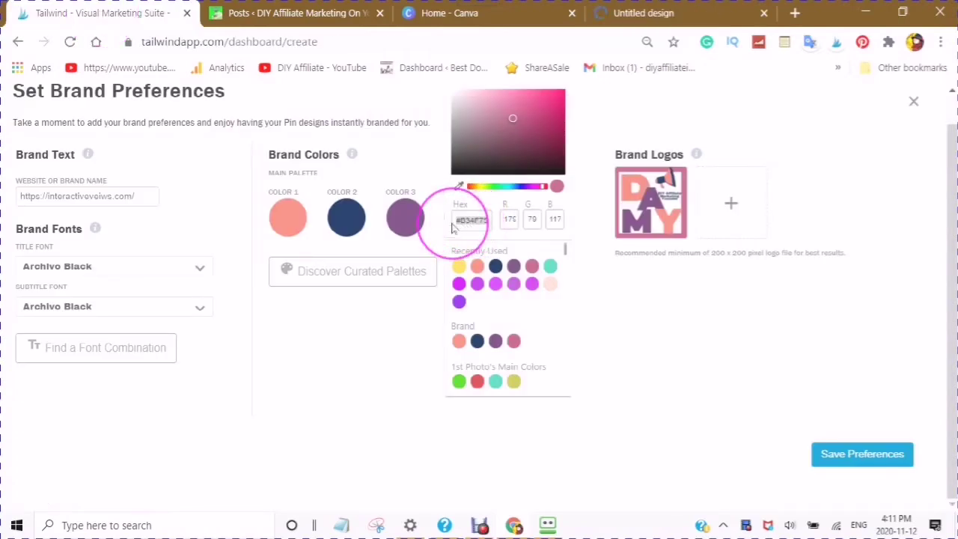
click(341, 524)
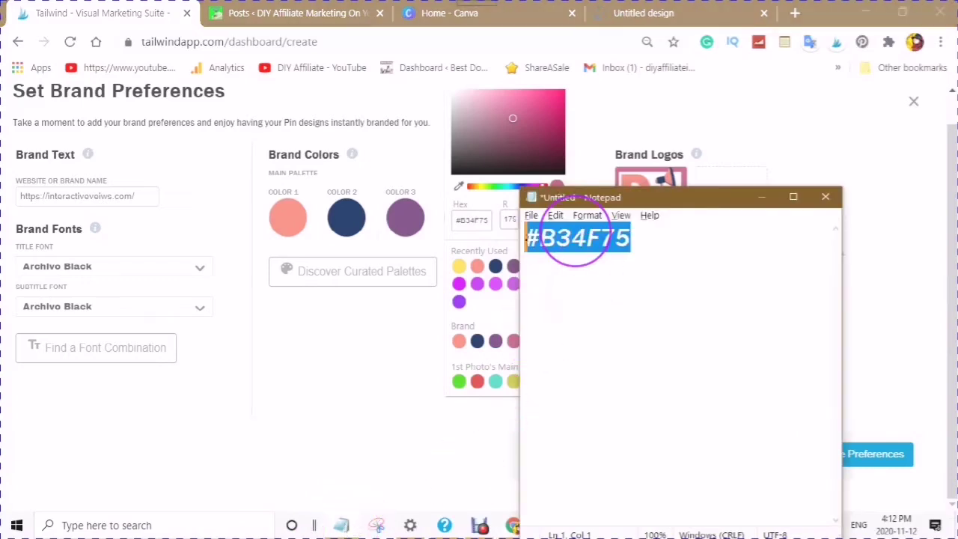
right_click(576, 241)
click(397, 274)
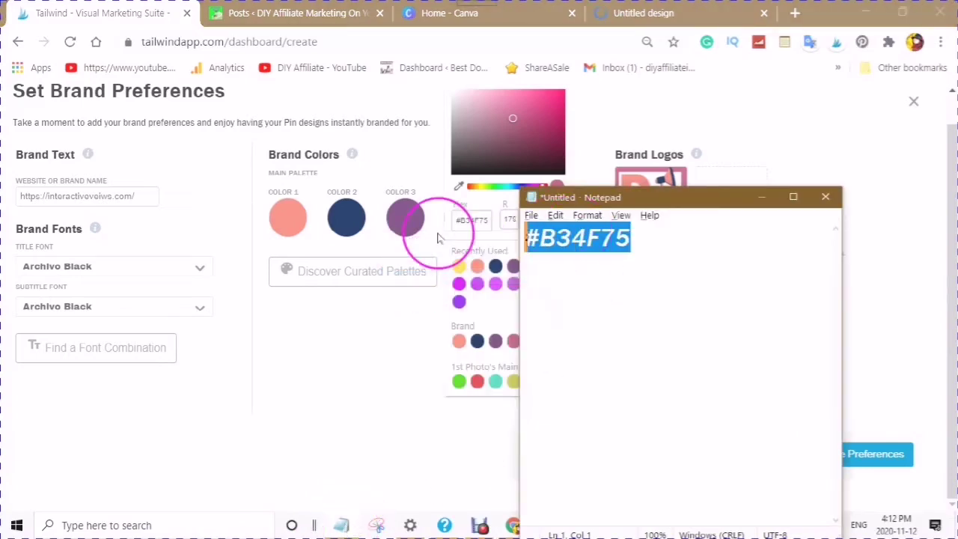
Switch to the blank Canva design and fill its background with the pasted colour #B34F75.
click(621, 12)
click(576, 310)
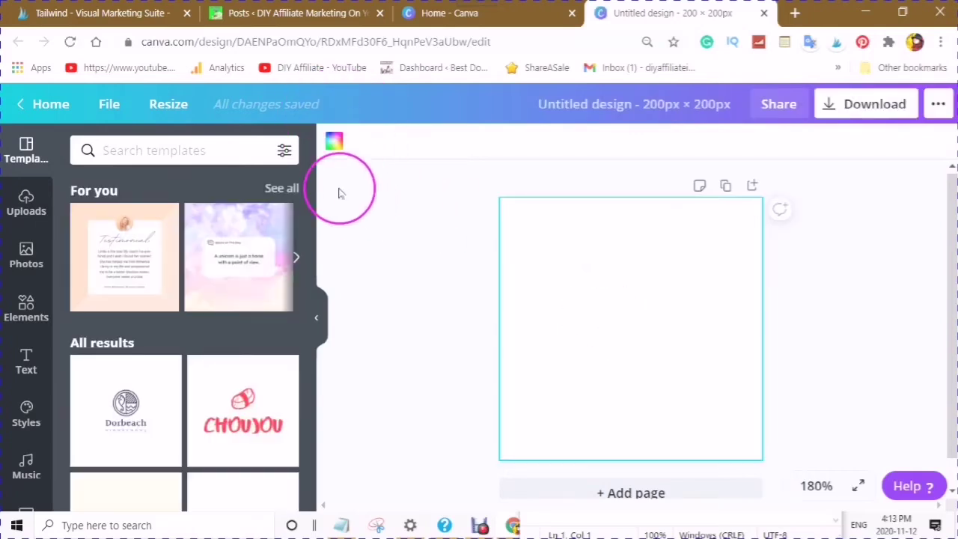
click(334, 144)
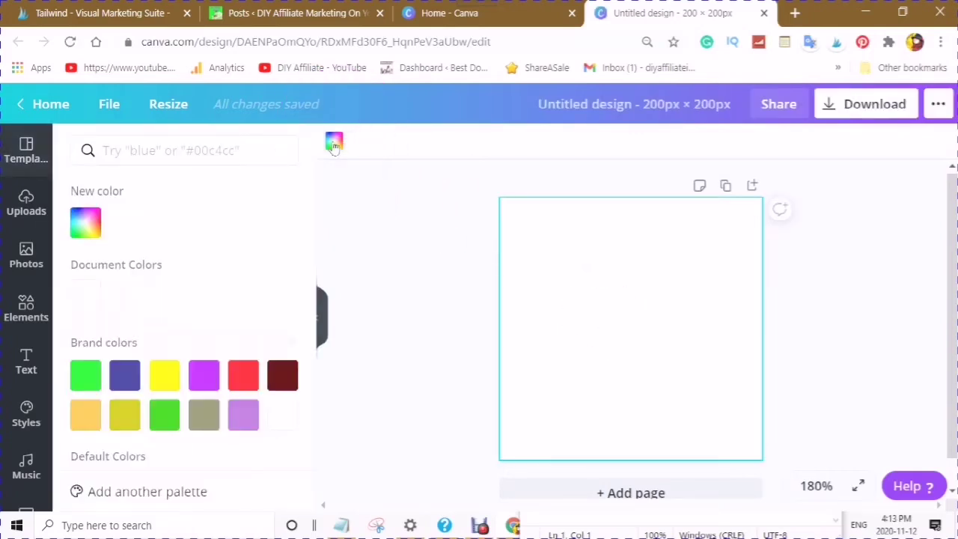
click(101, 152)
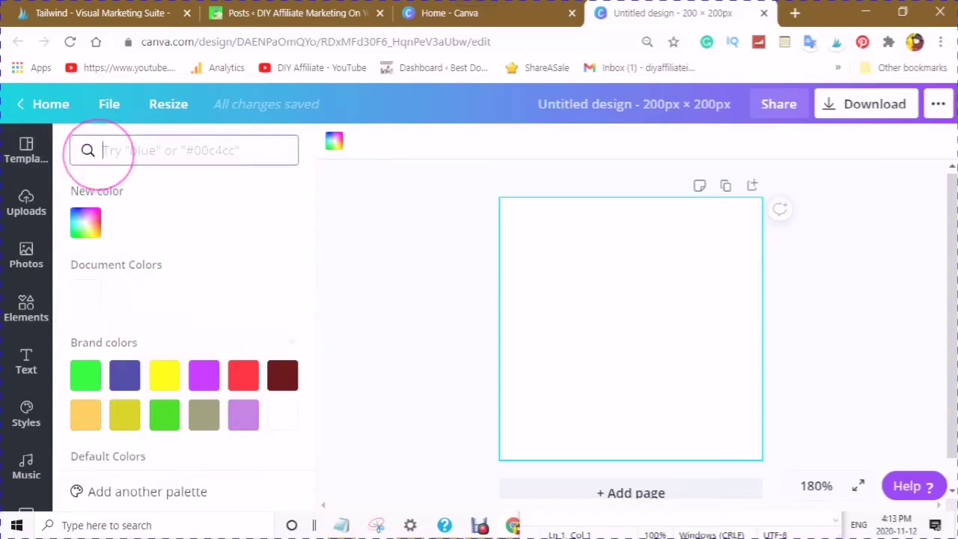
right_click(109, 155)
click(144, 274)
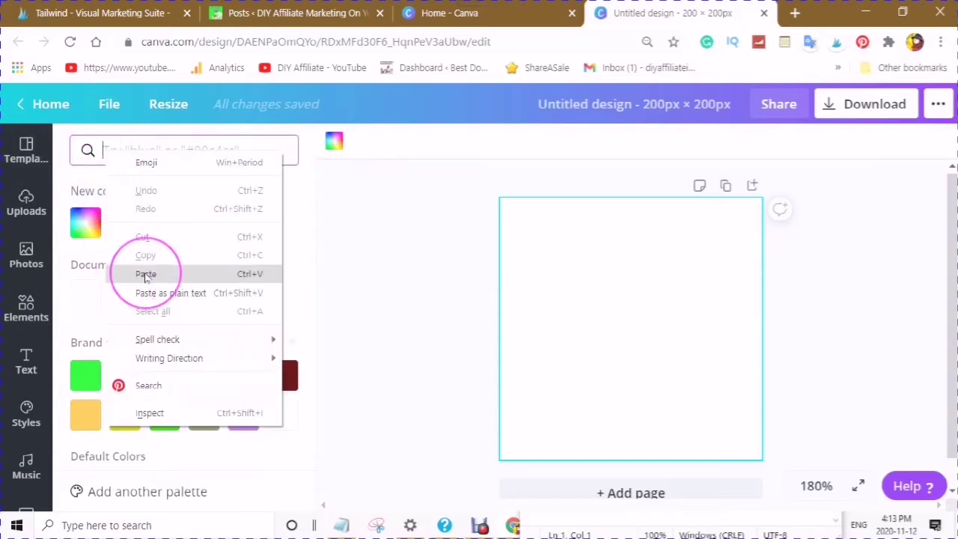
click(86, 223)
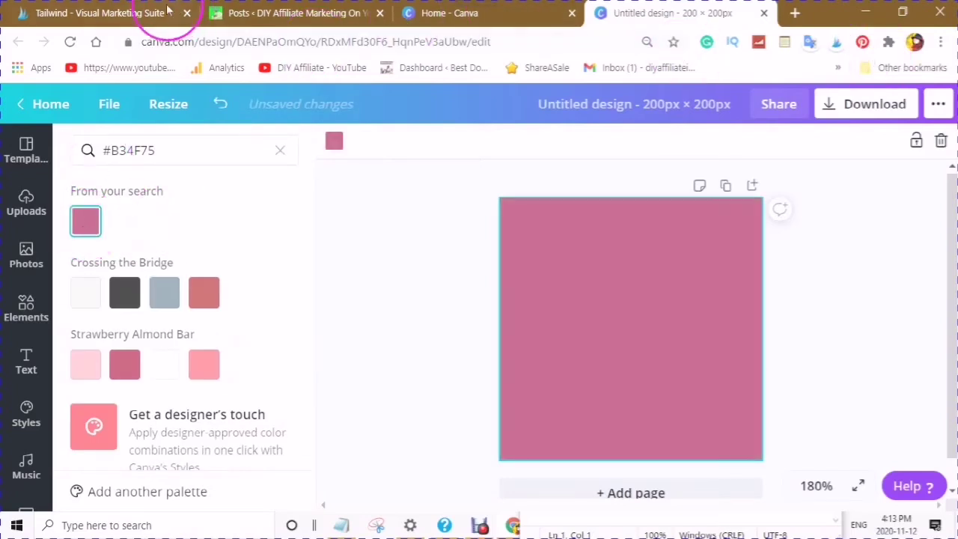
Return to Tailwind's brand preferences, choose the green, red, teal and yellow palette from the curated palettes, and save the preferences.
click(138, 12)
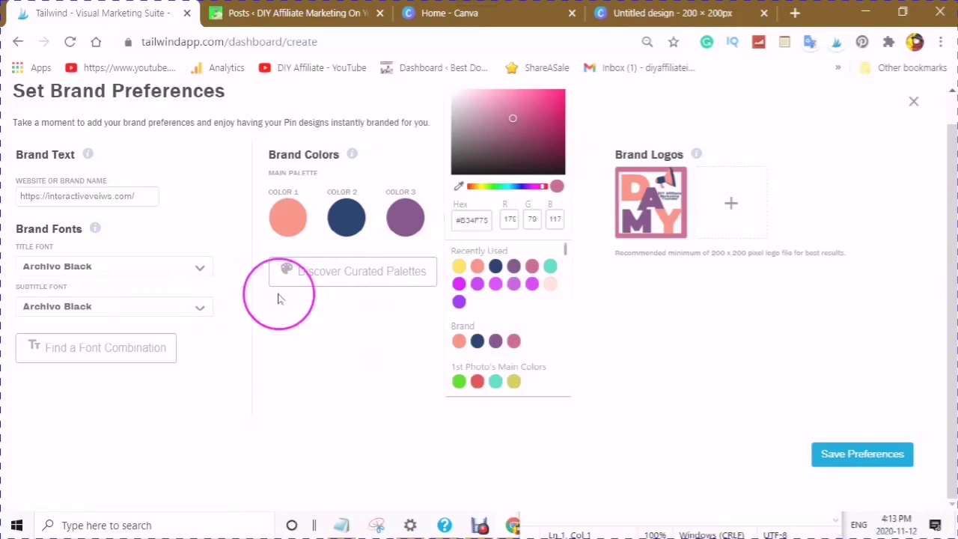
click(327, 274)
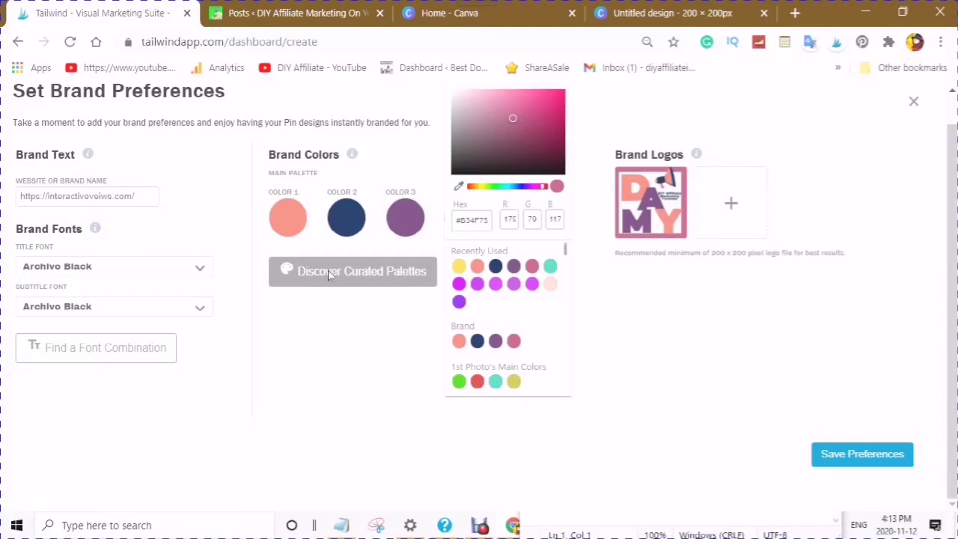
click(280, 284)
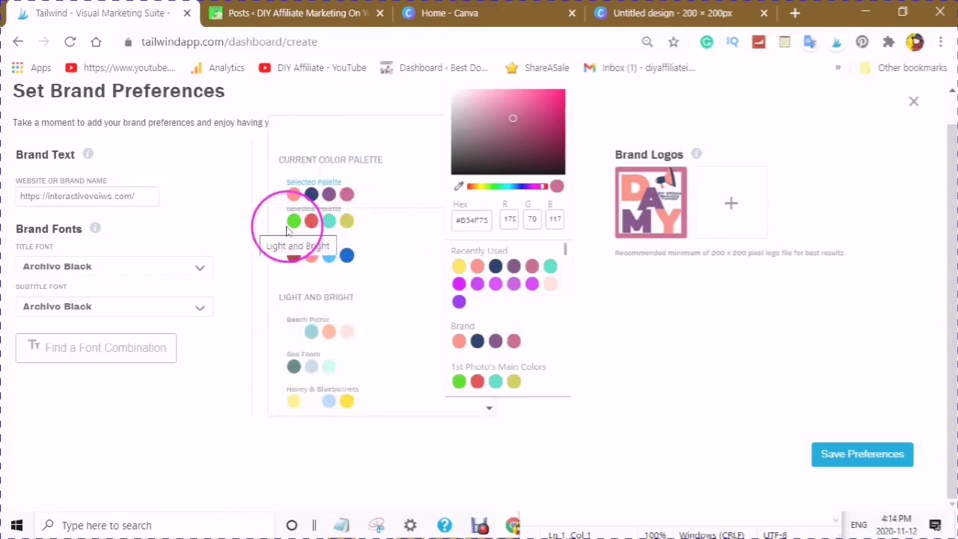
click(286, 232)
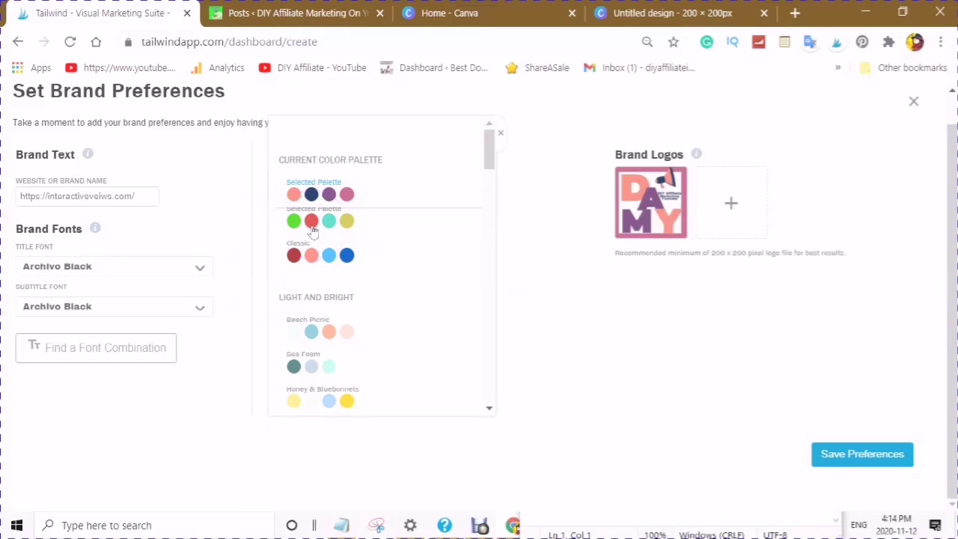
drag(311, 230, 308, 265)
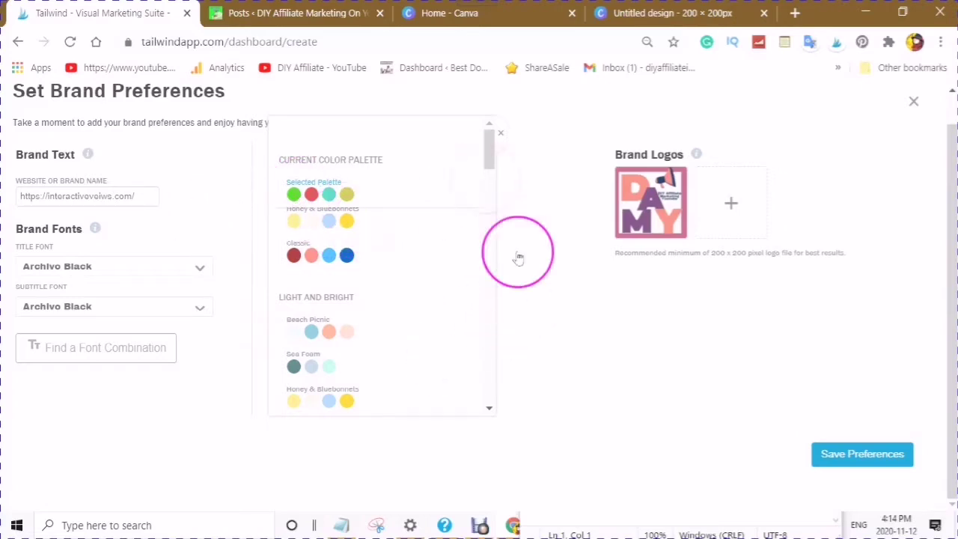
double_click(532, 321)
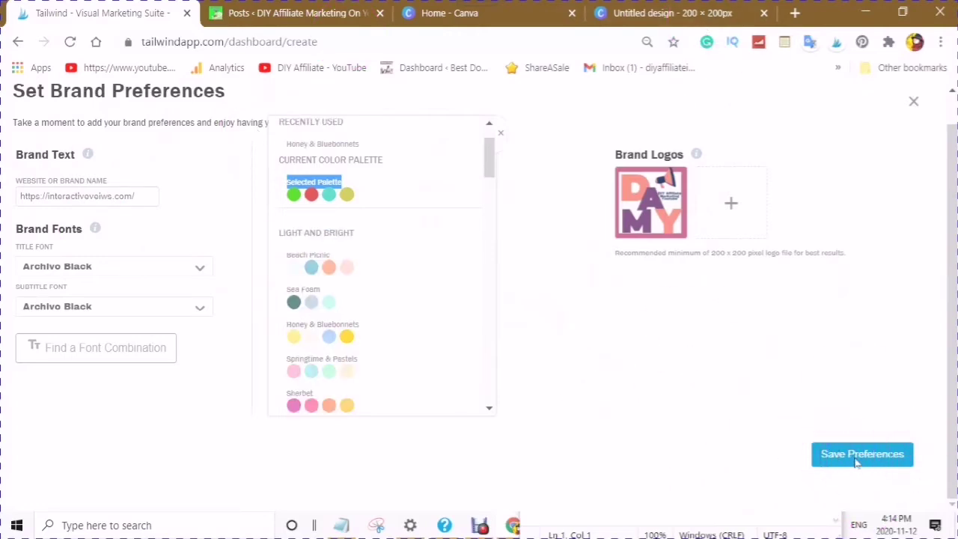
click(857, 461)
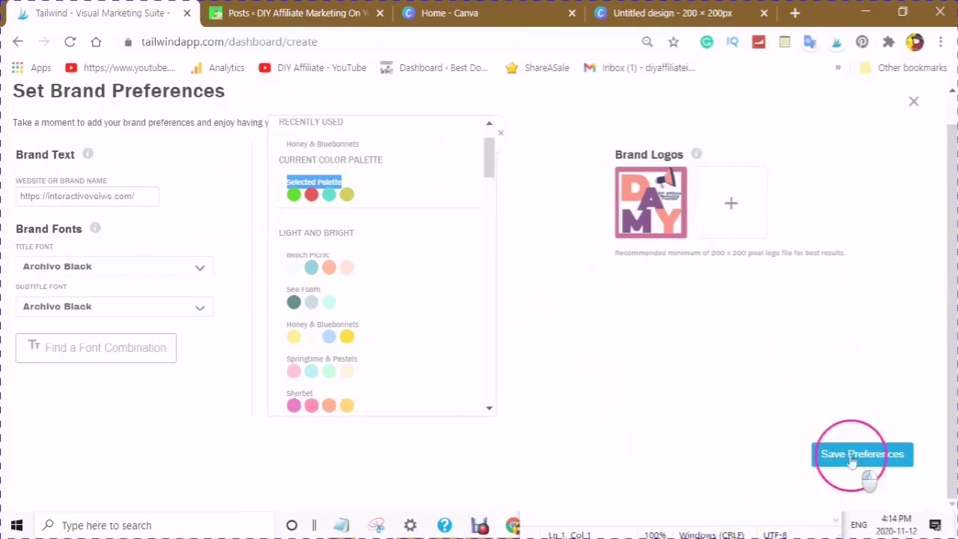
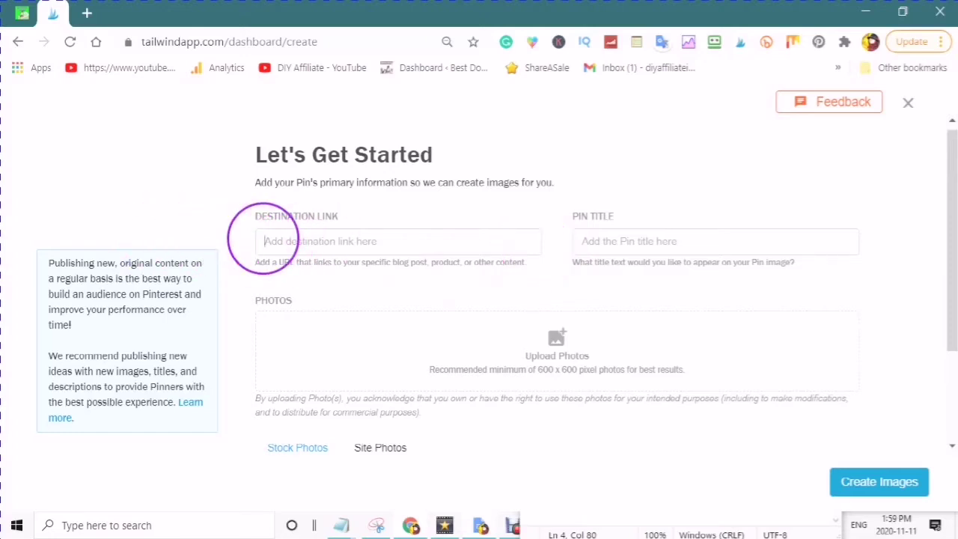
right_click(263, 240)
click(300, 358)
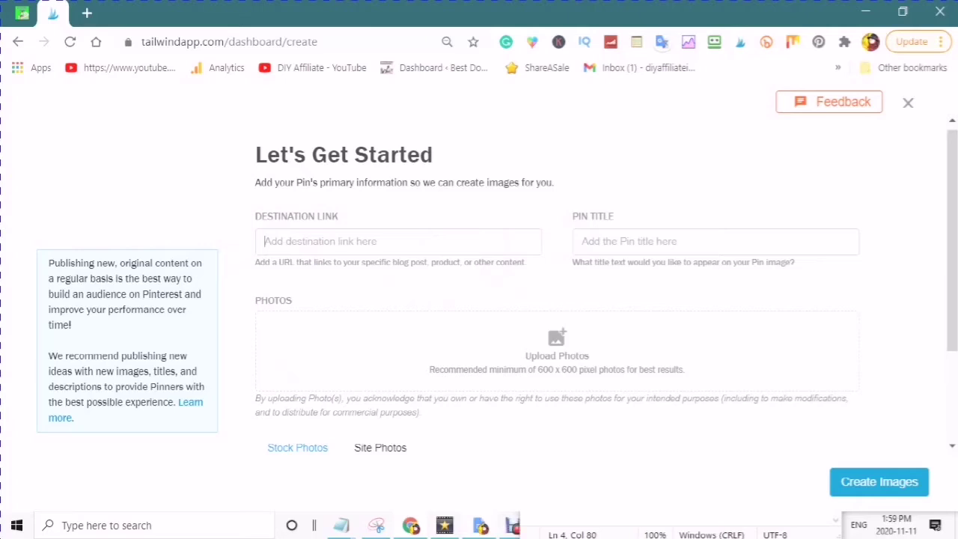
key(ctrl+v)
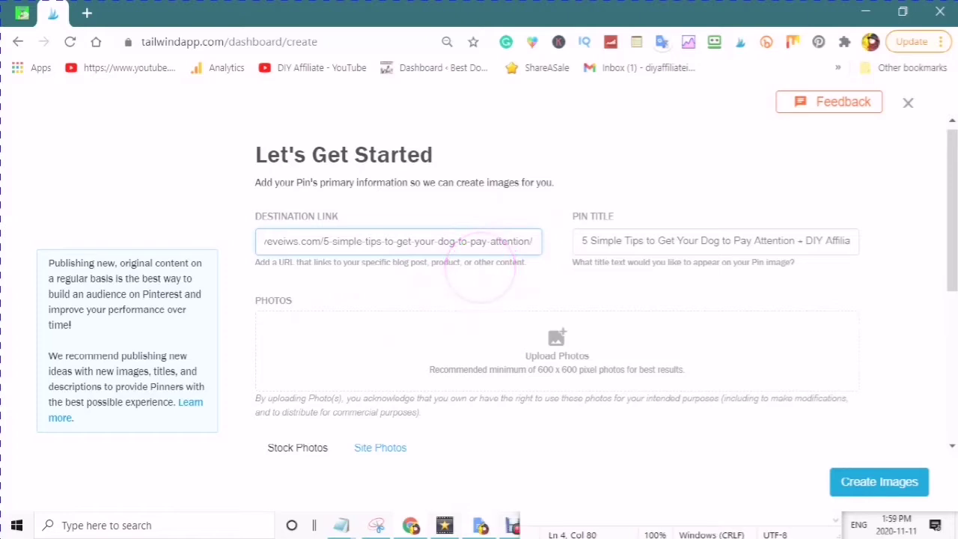
Look through the site photos offered for the linked post below the pin's photo upload area.
scroll(481, 267, down, 1)
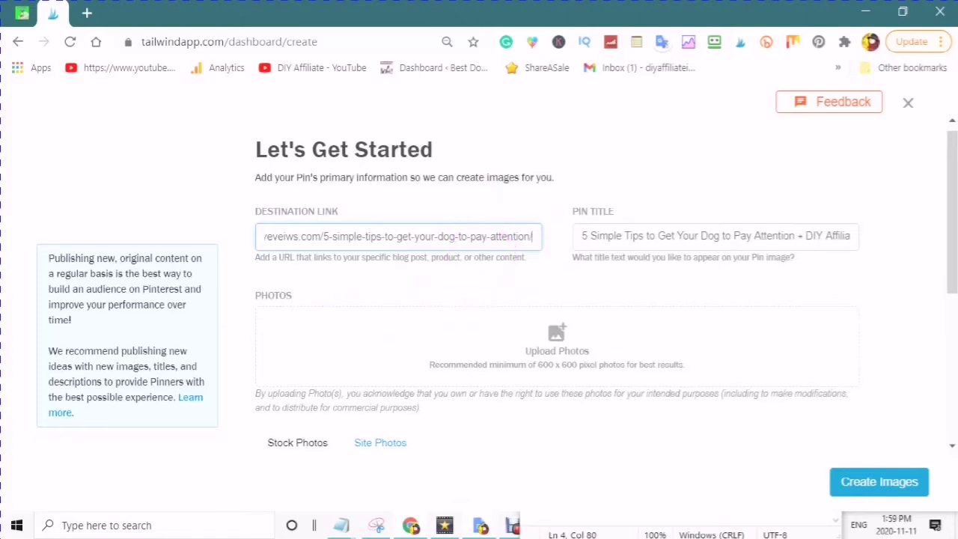
scroll(481, 284, down, 2)
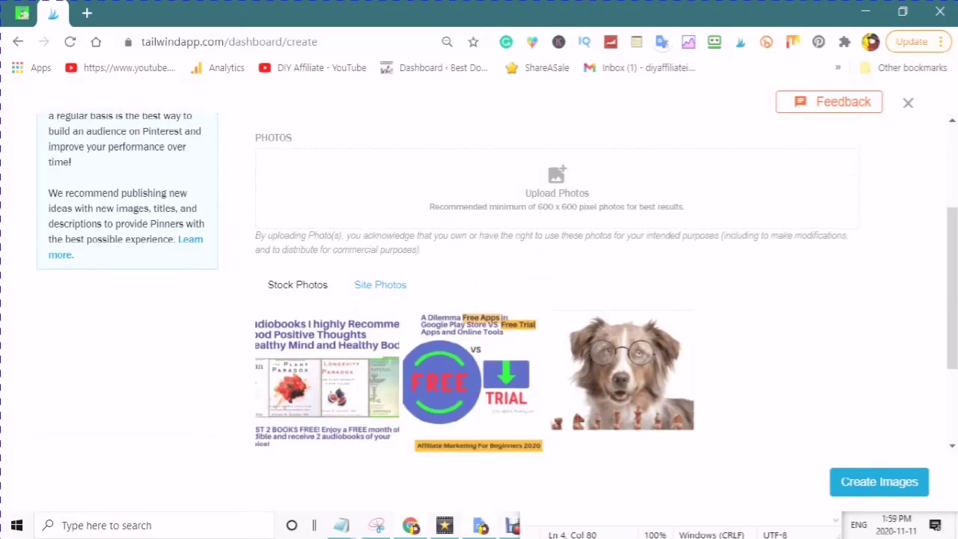
scroll(481, 284, down, 2)
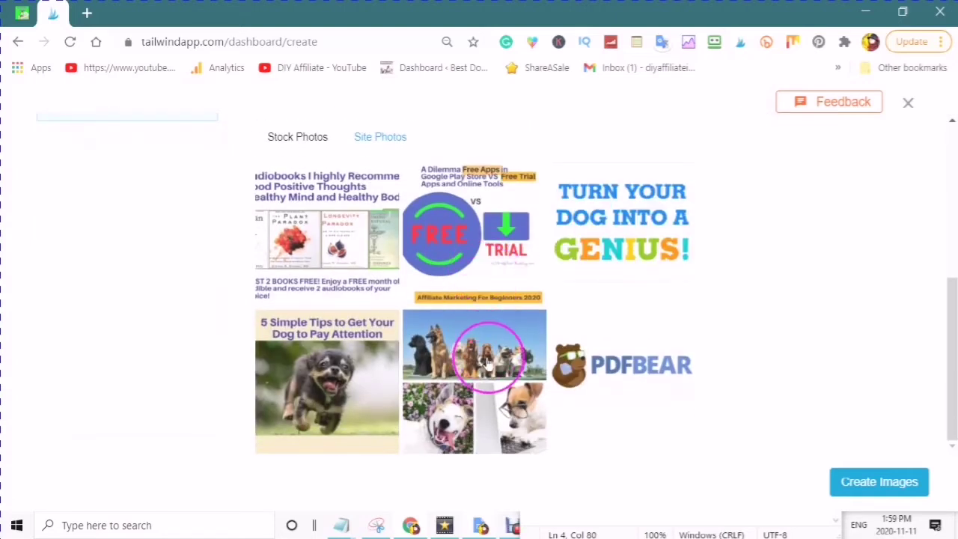
scroll(485, 355, up, 1)
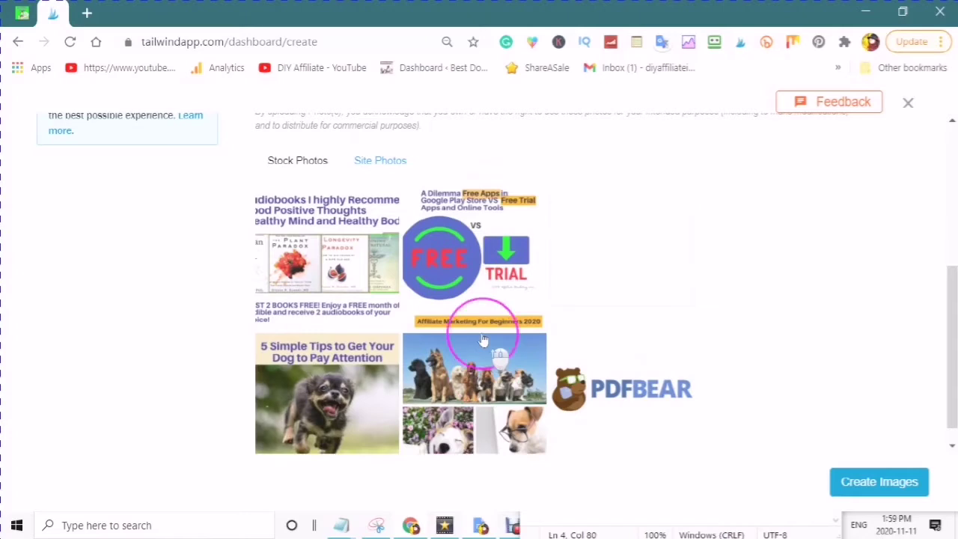
scroll(485, 344, up, 3)
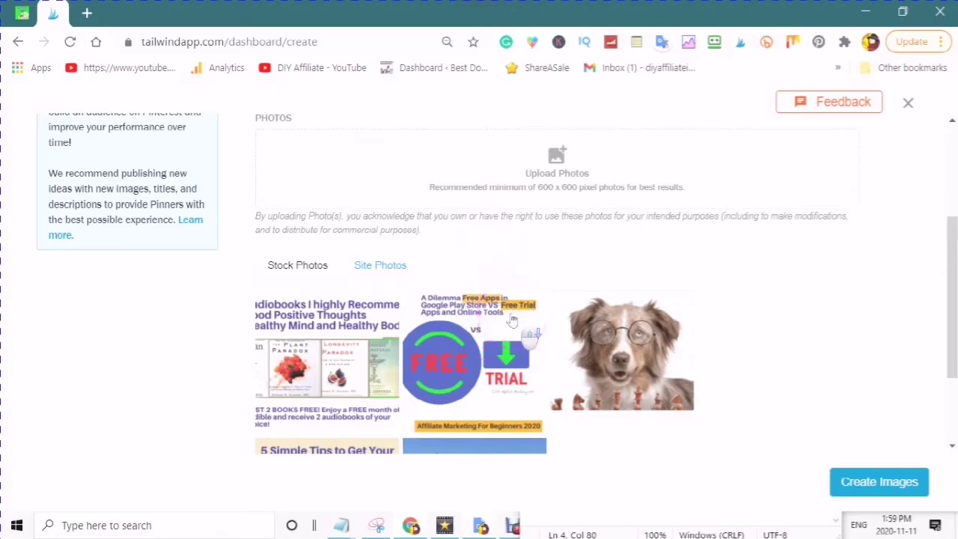
scroll(513, 321, up, 1)
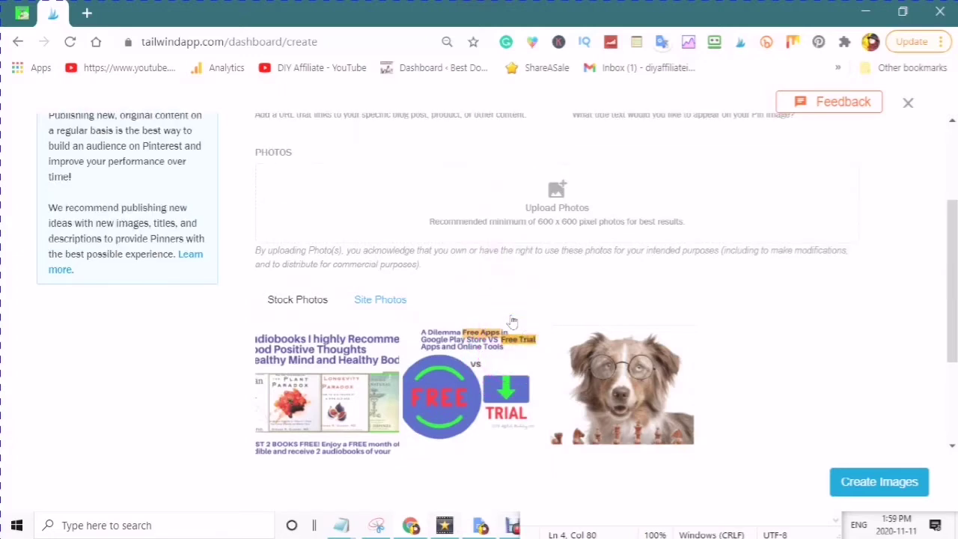
scroll(513, 322, up, 2)
scroll(510, 344, down, 4)
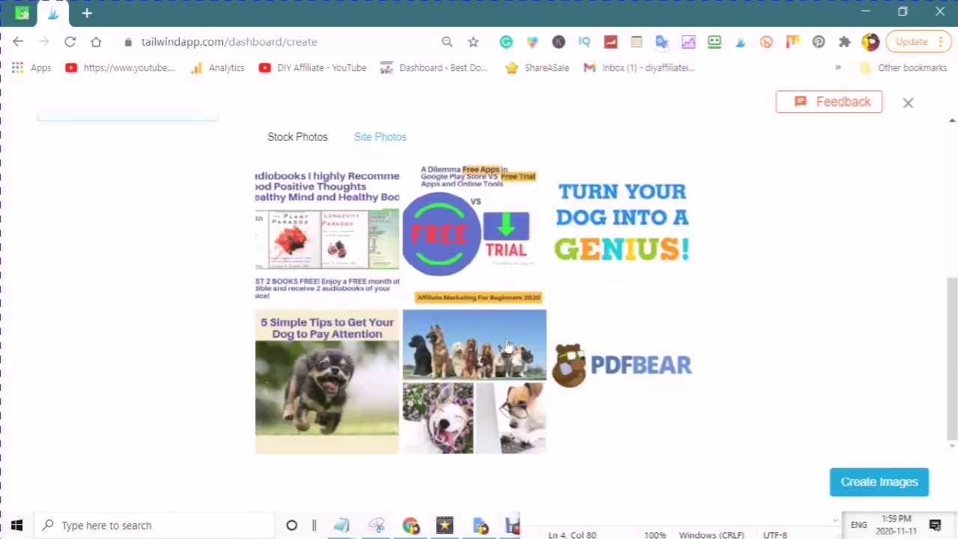
scroll(520, 333, up, 1)
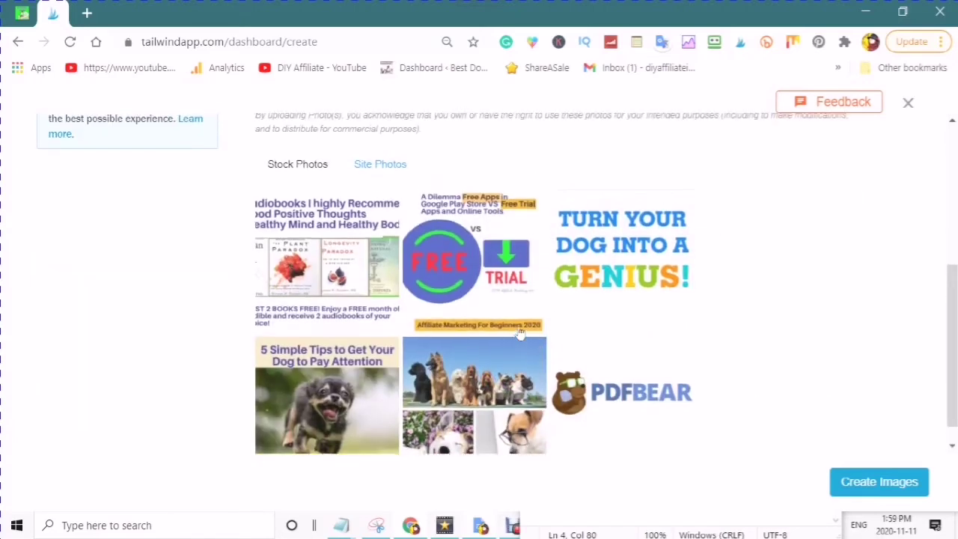
scroll(520, 333, up, 1)
scroll(520, 333, down, 1)
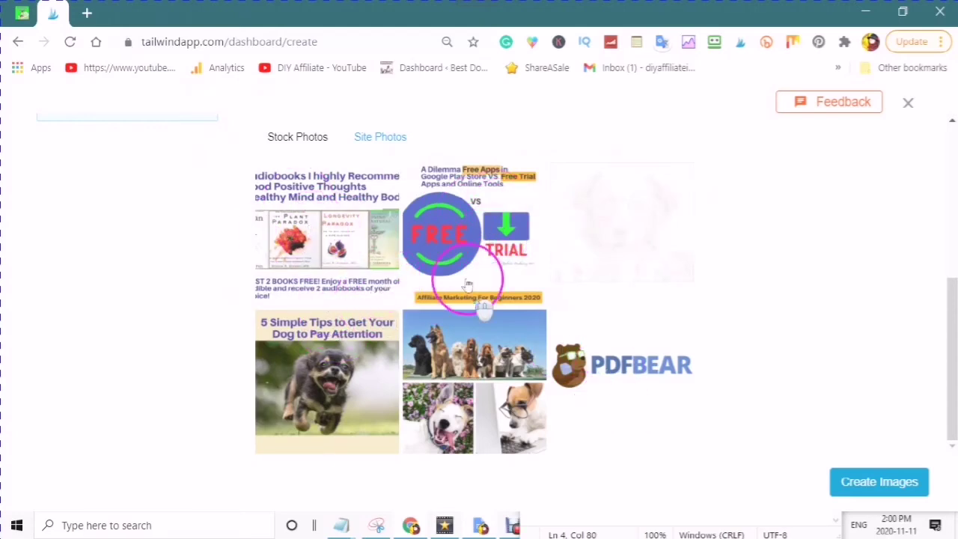
scroll(451, 255, up, 3)
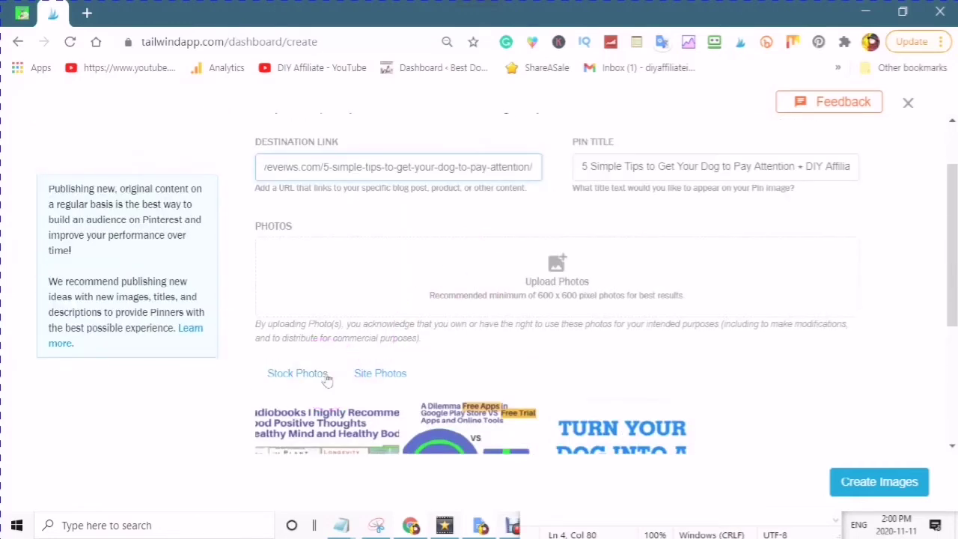
Upload photos 1, 3 and 5 from the Untitled design folder to the pin's photos.
click(557, 268)
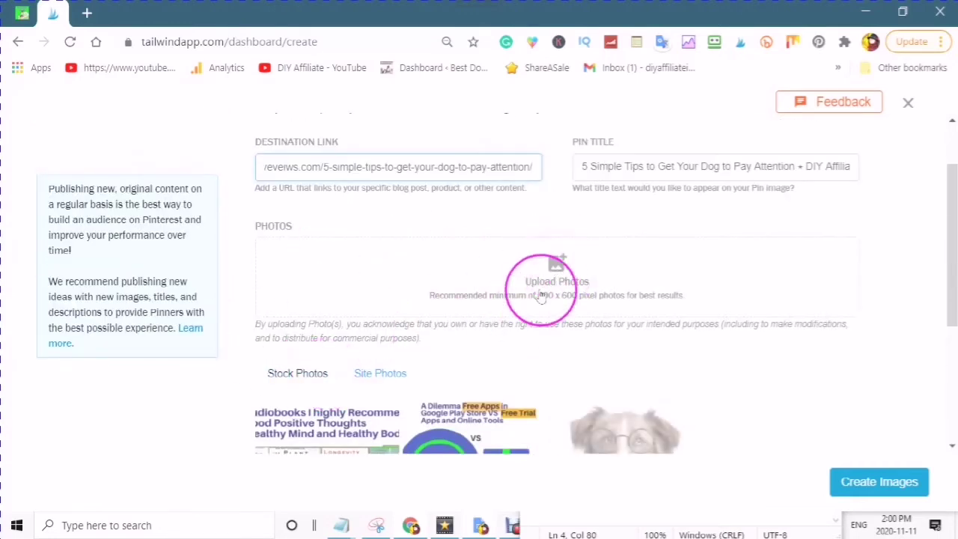
click(557, 268)
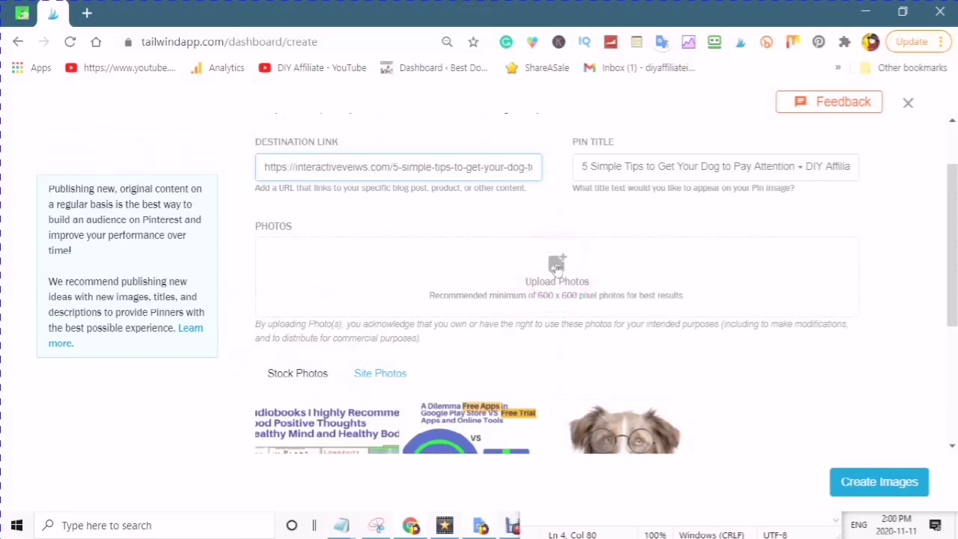
click(203, 161)
ctrl+click(202, 224)
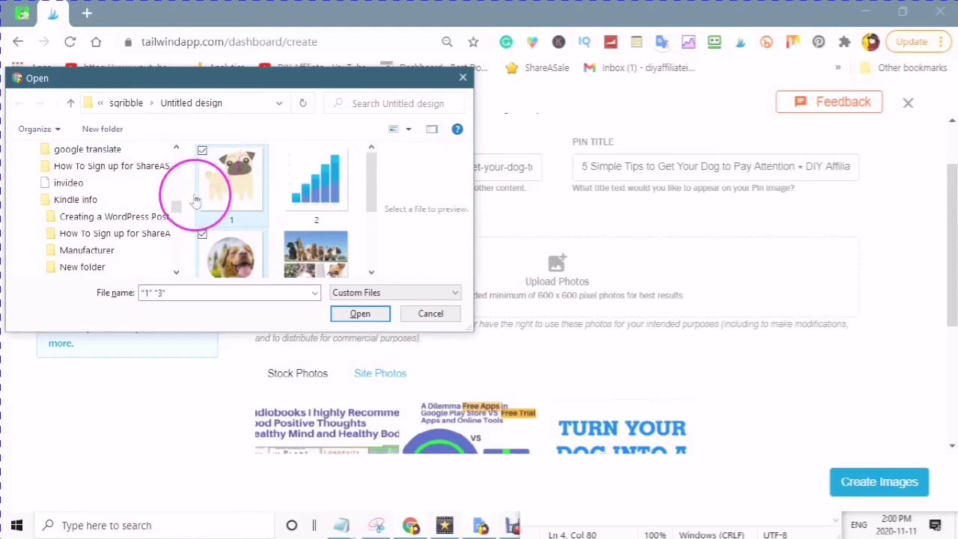
scroll(244, 218, down, 1)
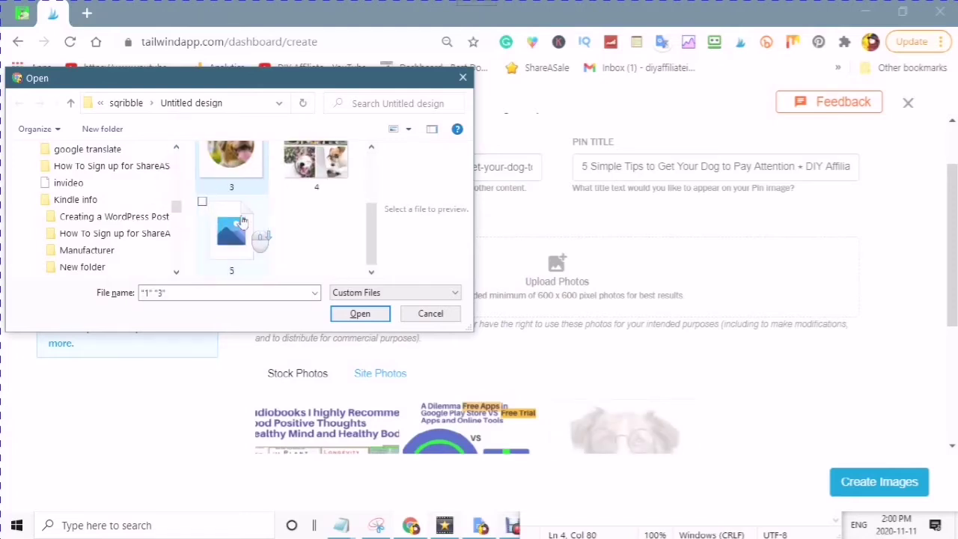
scroll(236, 227, down, 1)
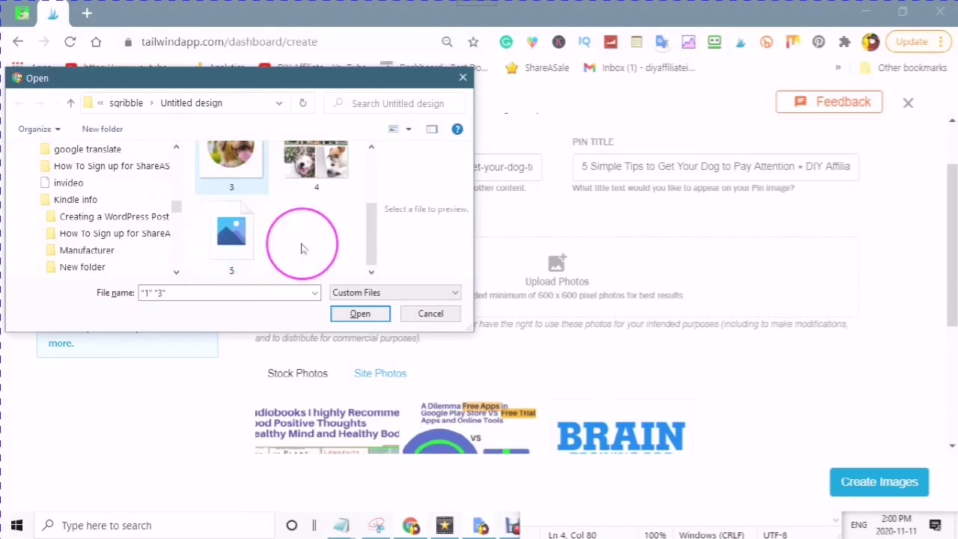
ctrl+click(258, 247)
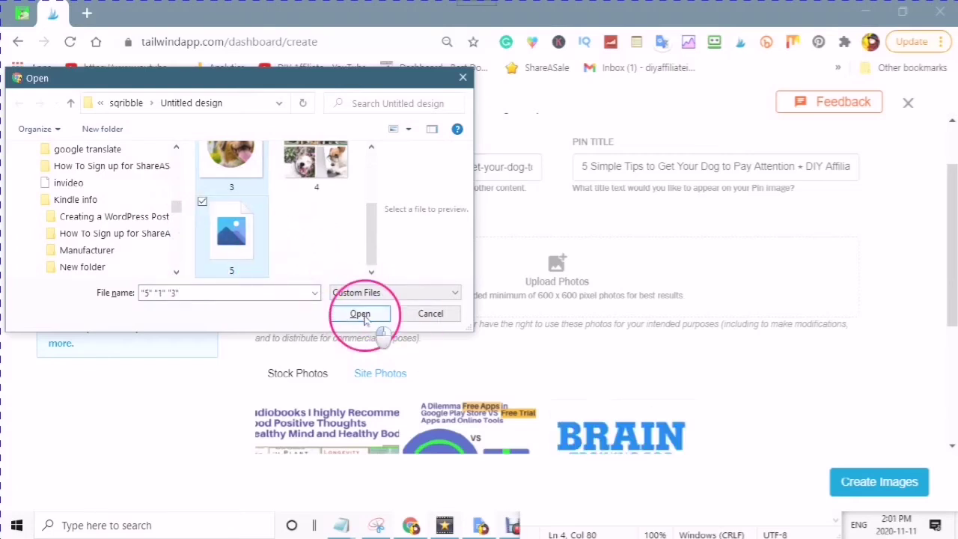
click(360, 314)
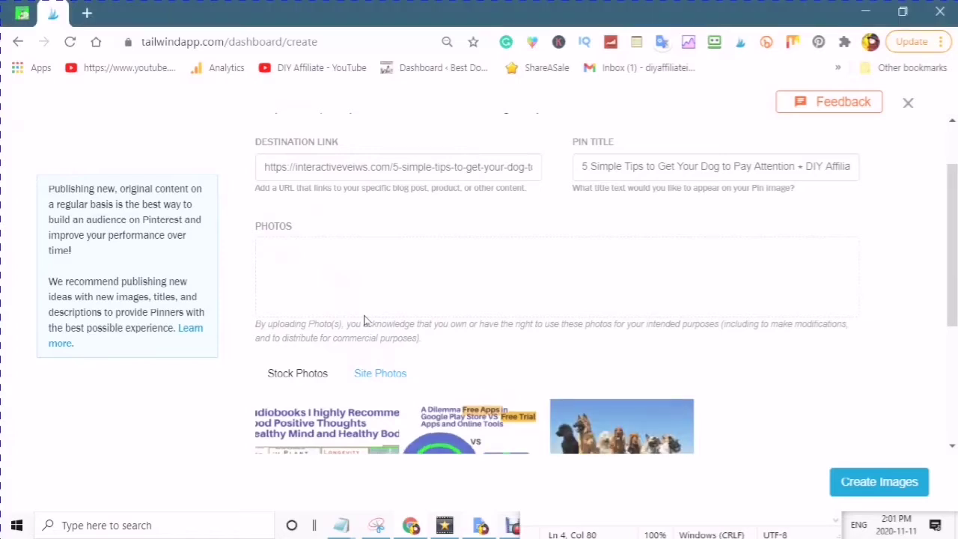
Search the stock photos for "dogs" and look through the resulting pictures.
scroll(322, 262, down, 3)
click(275, 184)
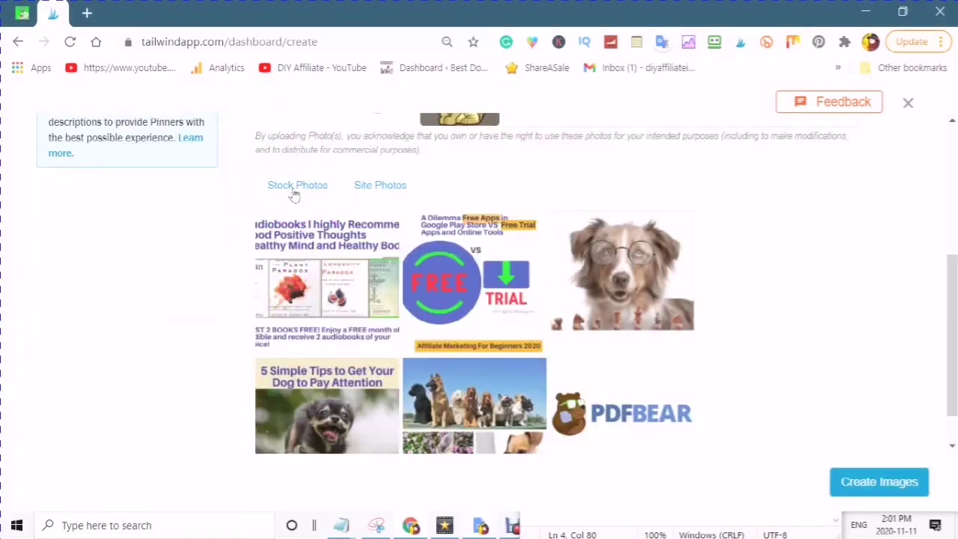
click(295, 193)
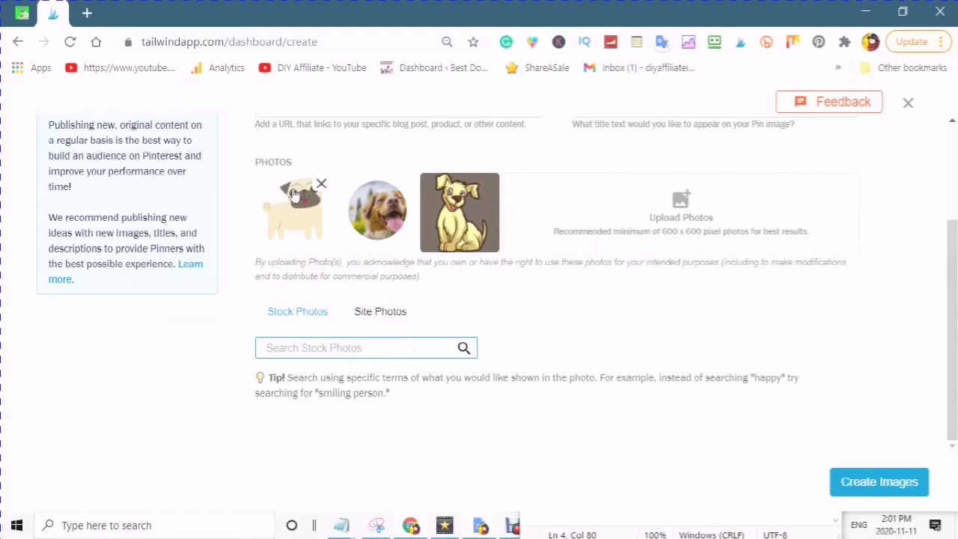
click(273, 349)
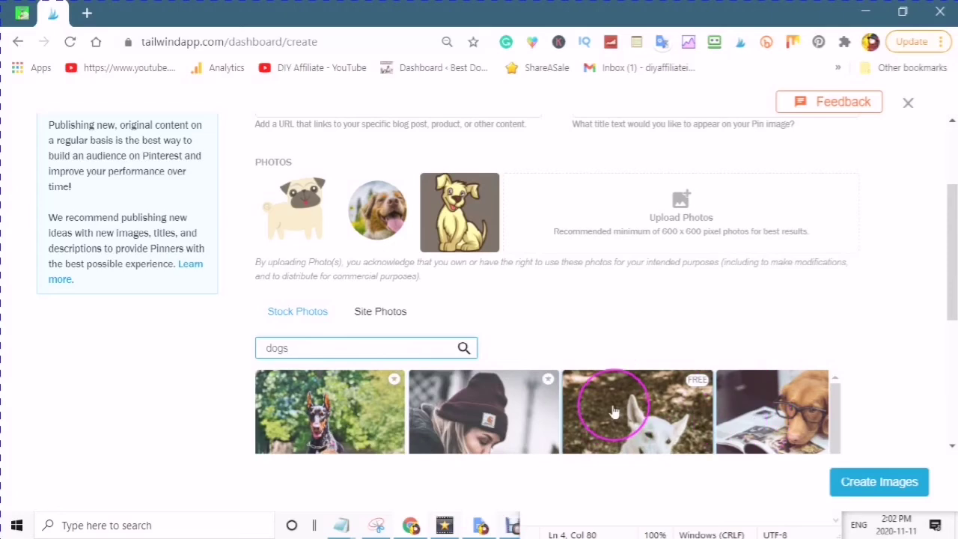
scroll(608, 413, down, 3)
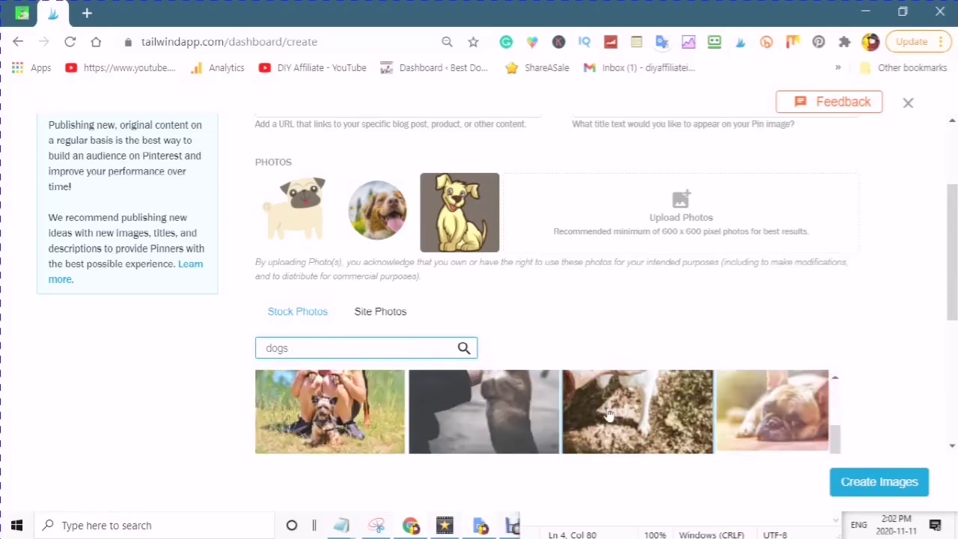
scroll(604, 417, up, 3)
scroll(659, 404, down, 3)
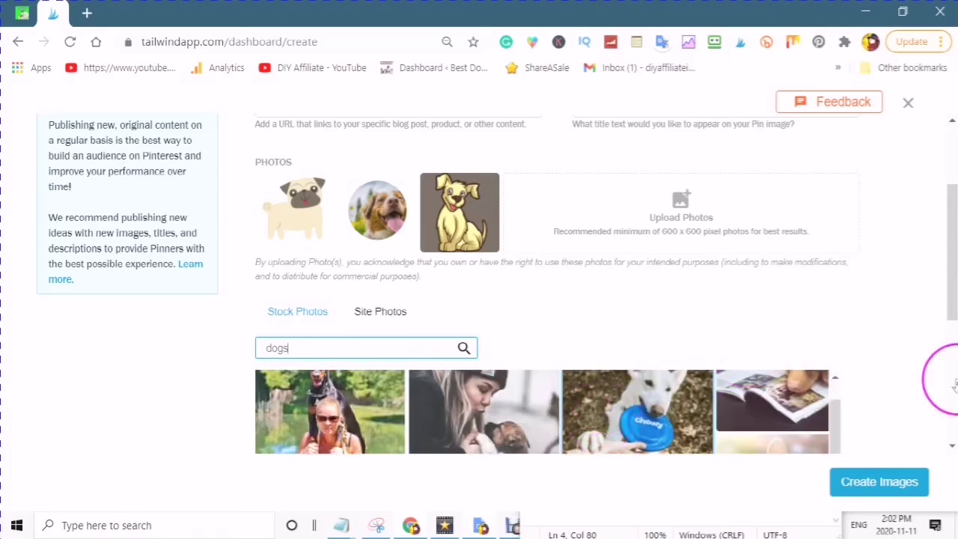
click(952, 448)
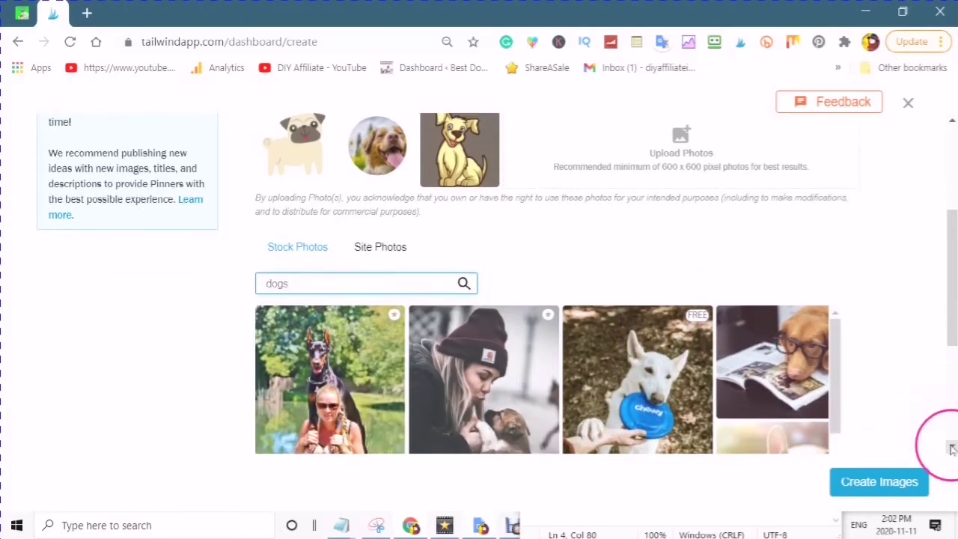
scroll(946, 445, down, 2)
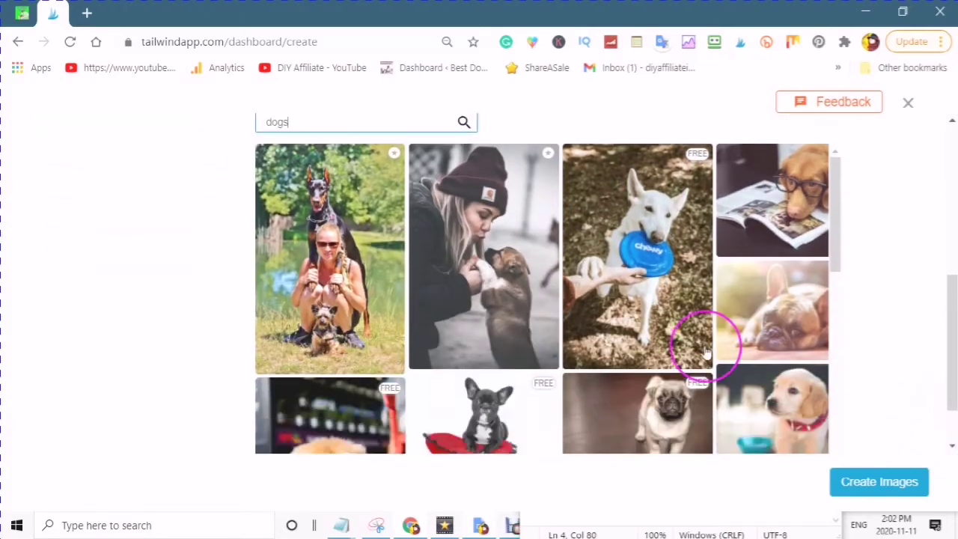
scroll(744, 214, up, 1)
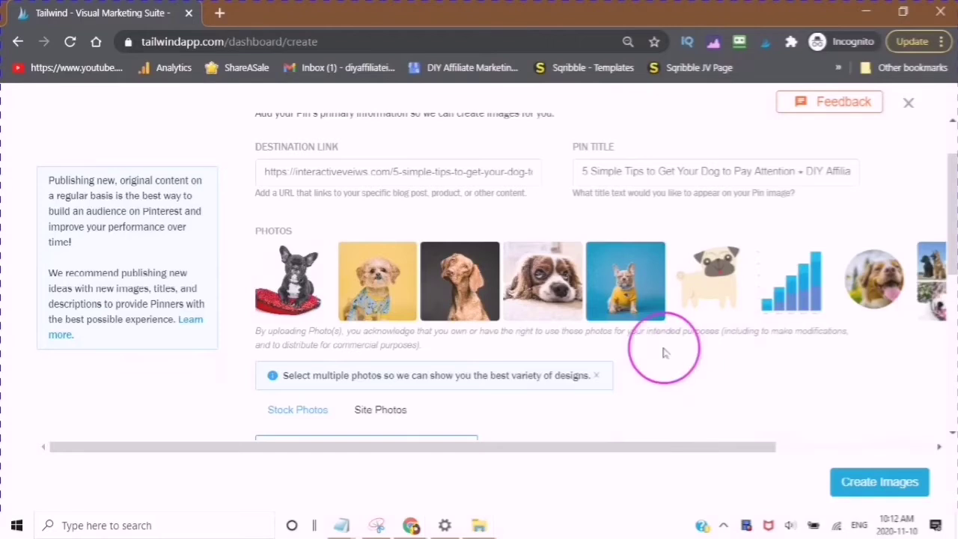
Look over the dog pictures in the stock photos and the photos already chosen for the pin.
scroll(665, 359, down, 1)
scroll(346, 250, down, 1)
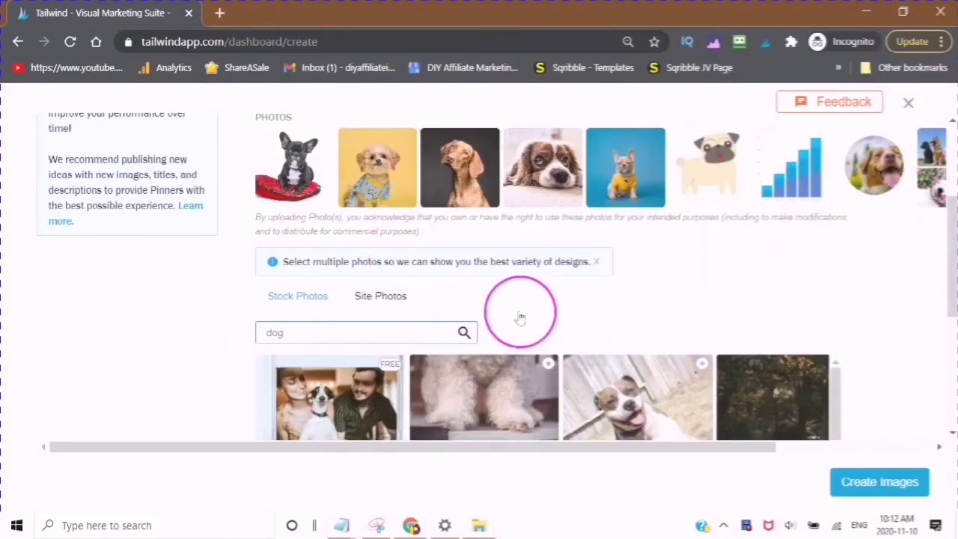
scroll(395, 305, down, 2)
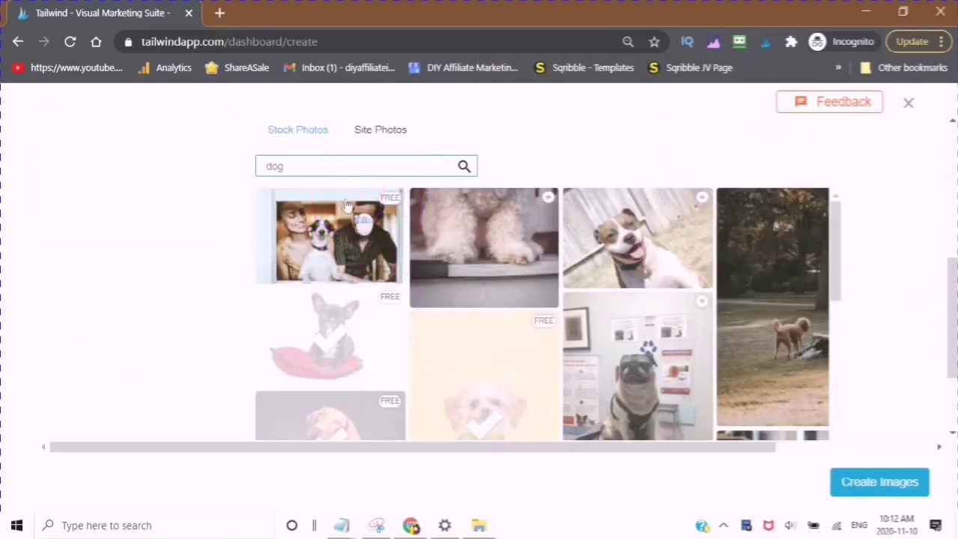
scroll(352, 187, down, 1)
scroll(341, 222, up, 1)
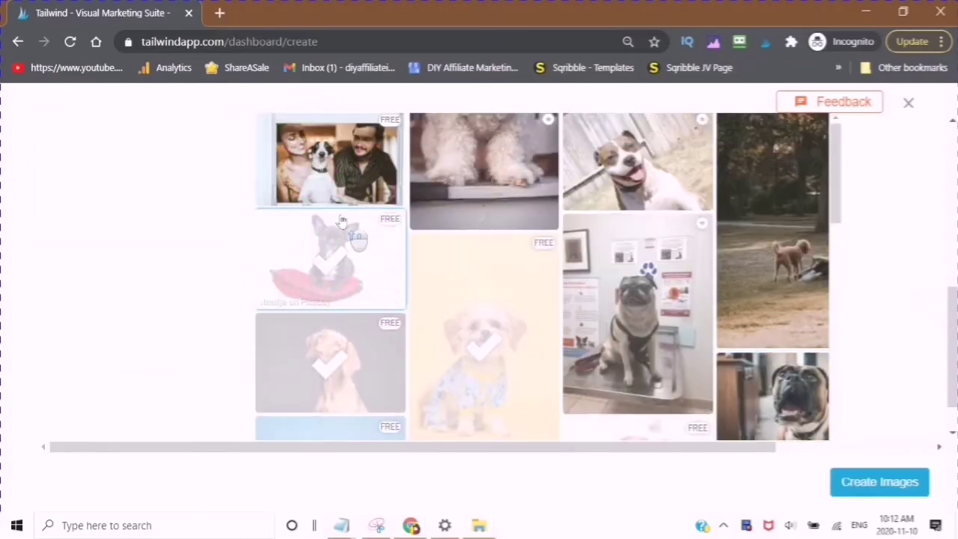
click(341, 221)
scroll(345, 202, up, 1)
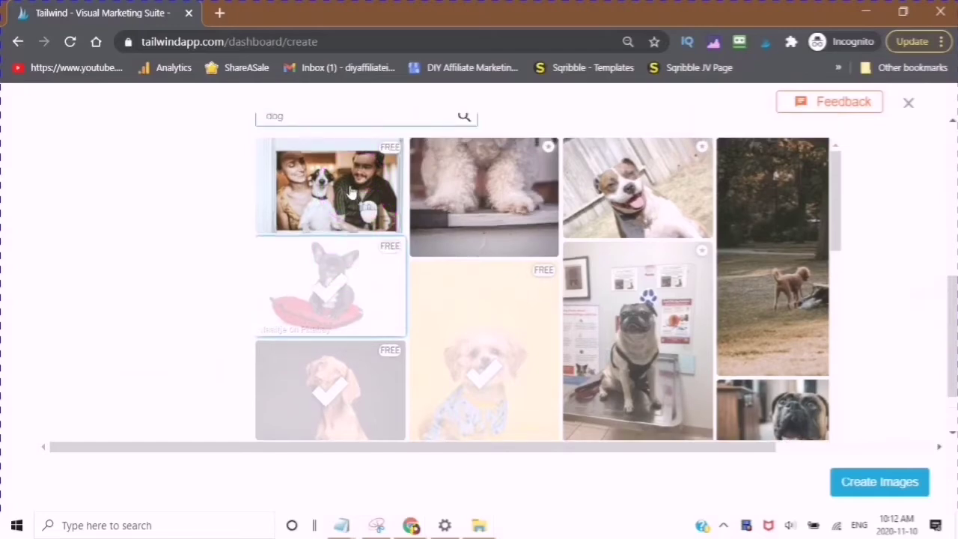
scroll(348, 191, up, 2)
click(417, 306)
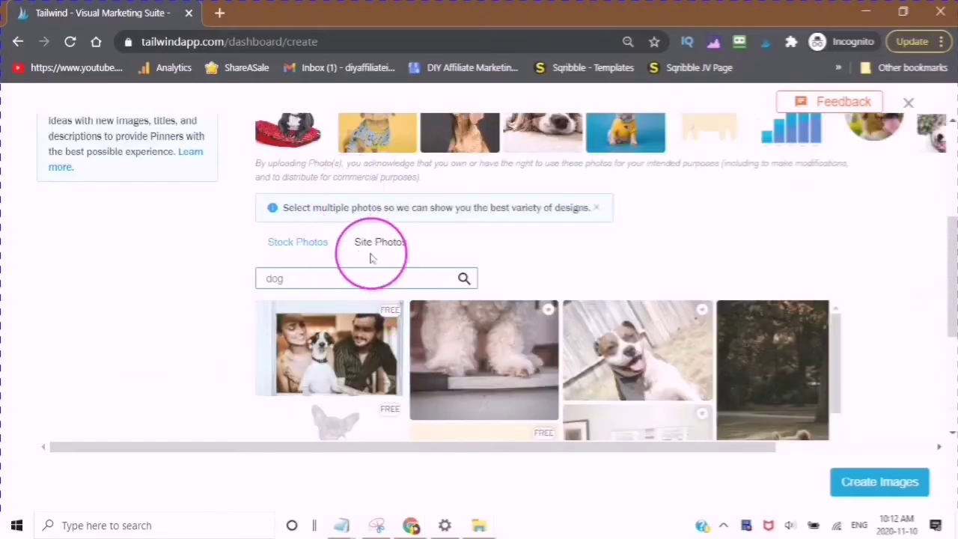
scroll(374, 279, up, 2)
scroll(366, 389, up, 1)
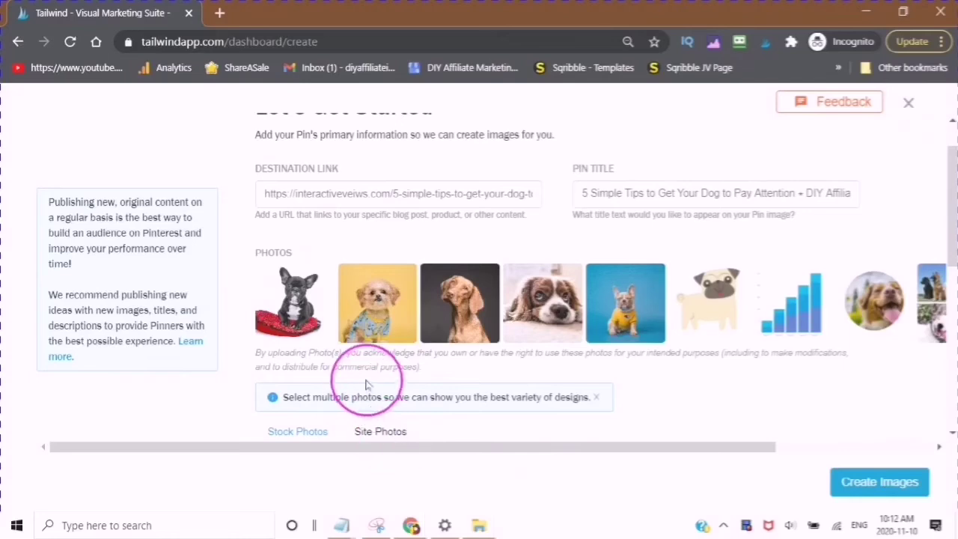
scroll(365, 390, down, 1)
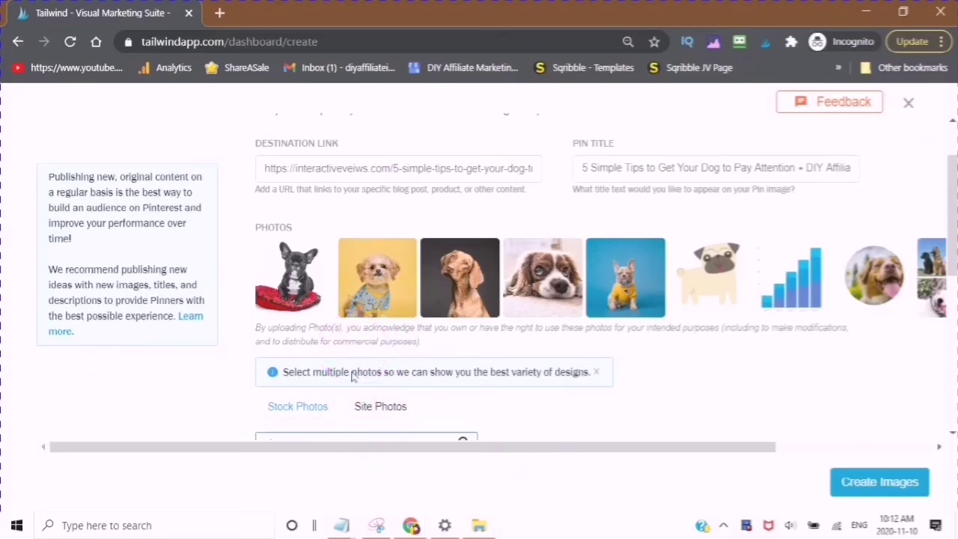
scroll(370, 397, down, 1)
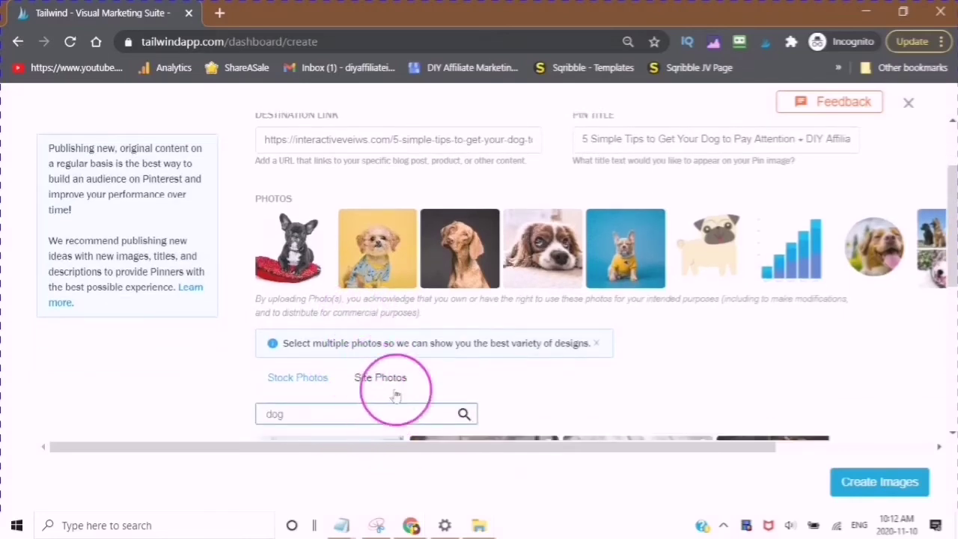
Add the animated Brain Training for Dogs picture from the site photos to the pin's photos.
scroll(394, 391, down, 3)
click(383, 303)
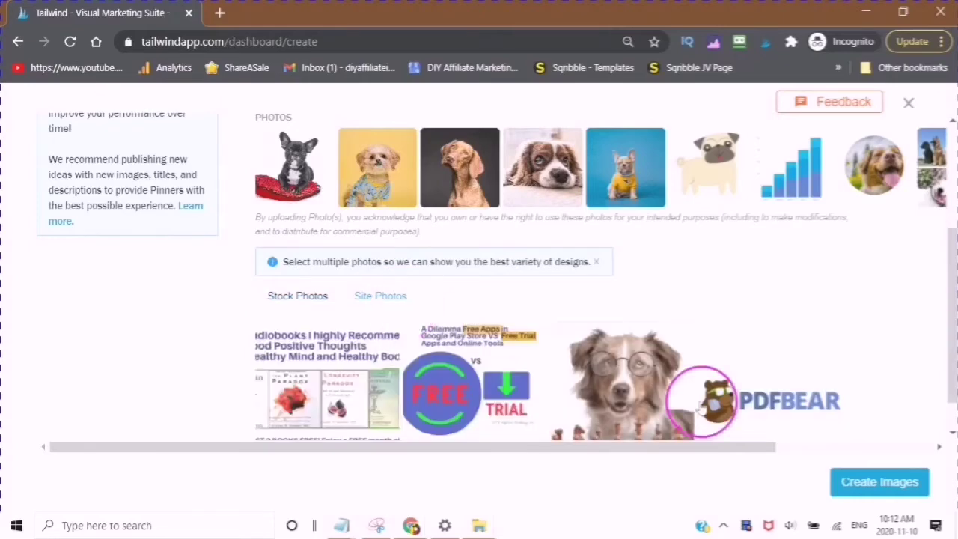
click(601, 364)
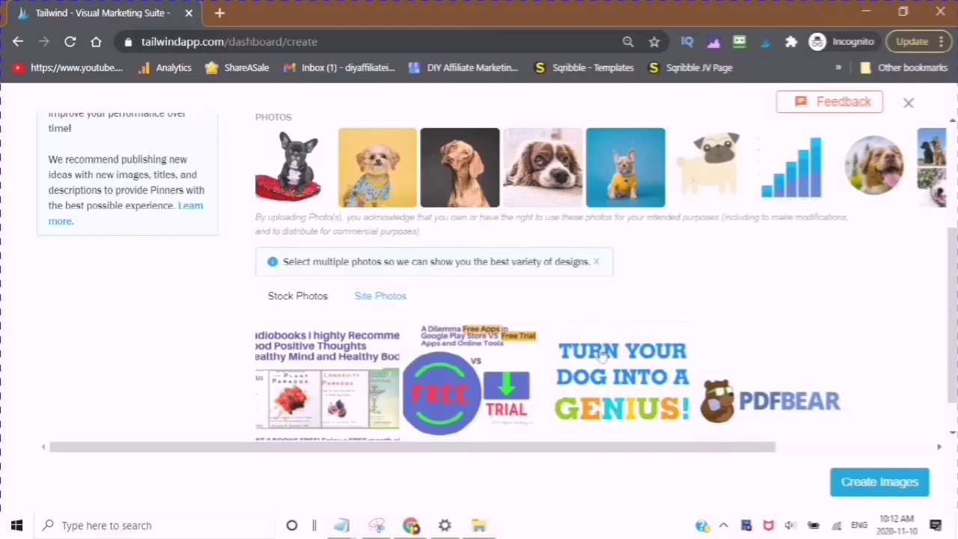
click(599, 352)
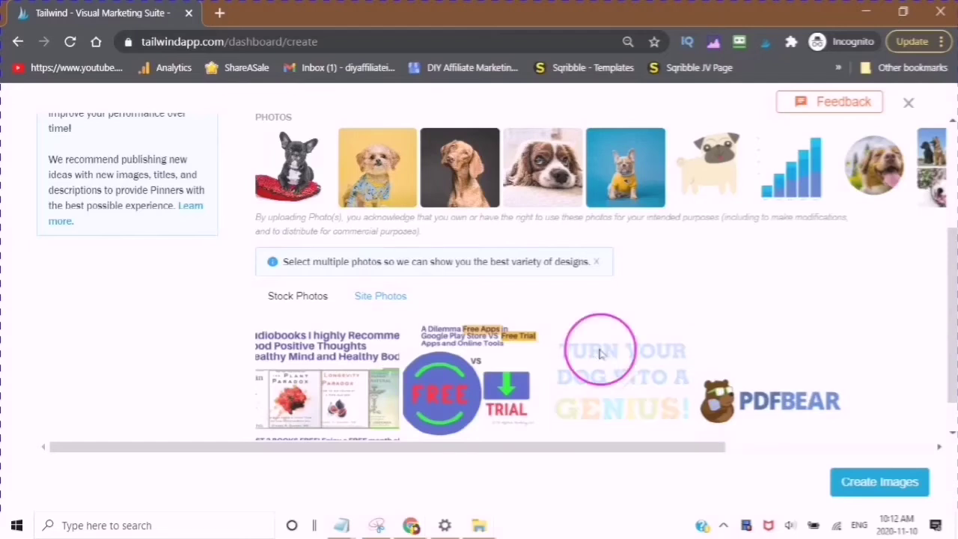
click(484, 304)
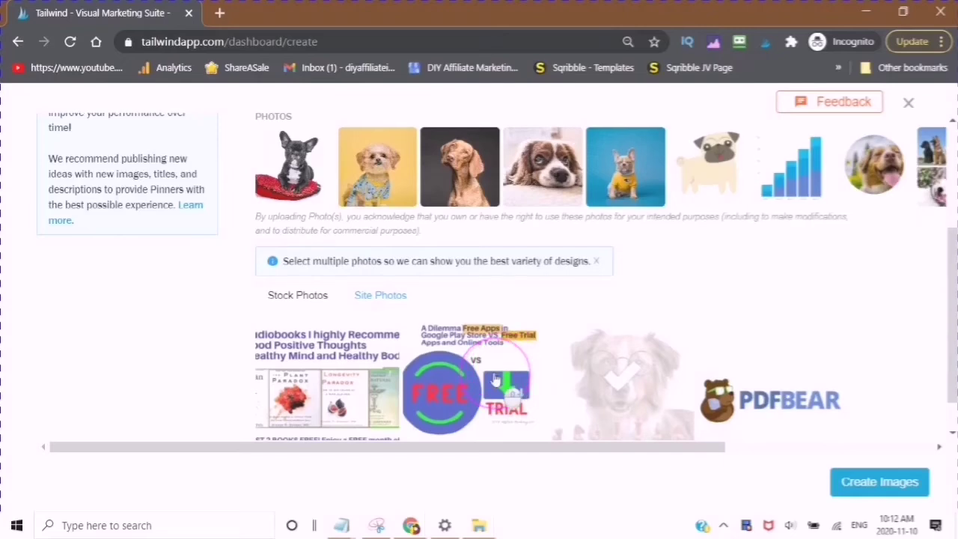
Generate the pin images from the entered link, title and chosen photos.
scroll(494, 381, down, 1)
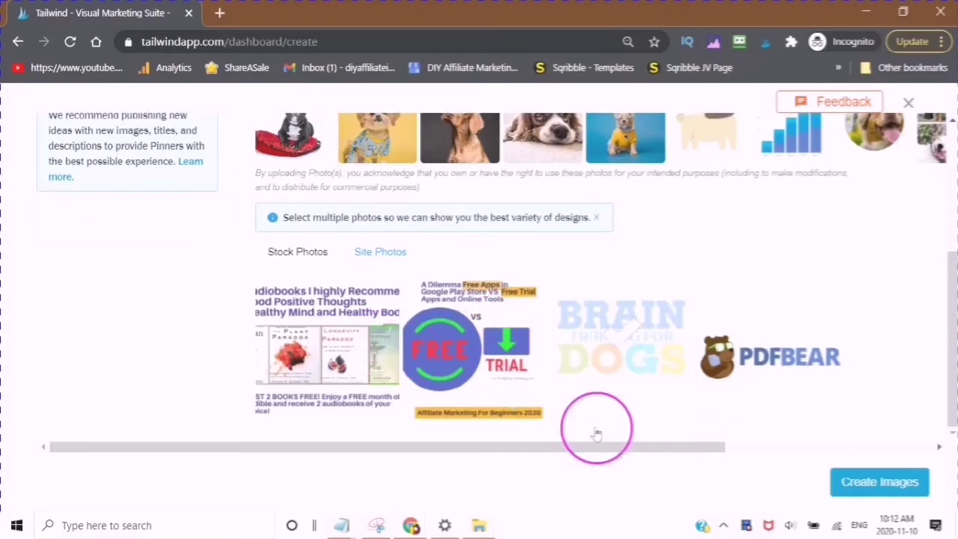
click(861, 480)
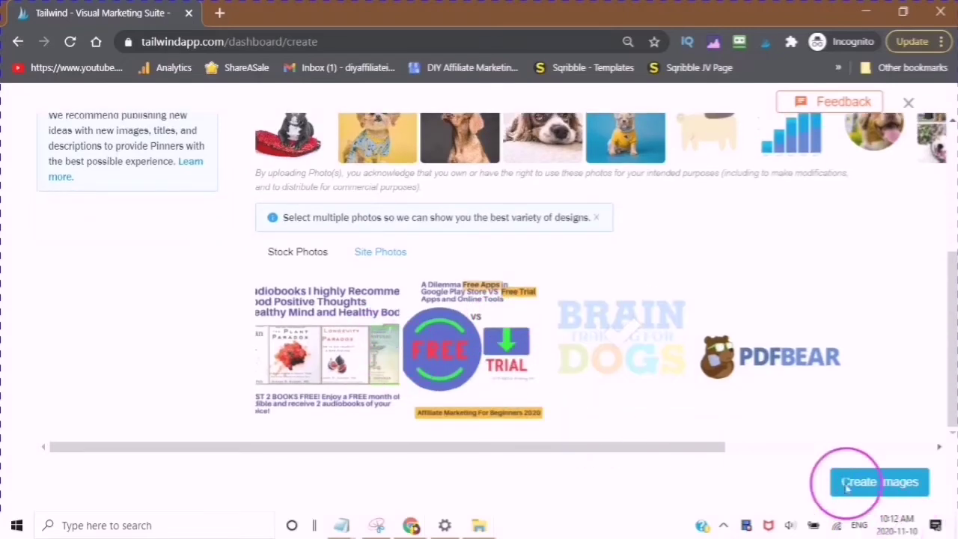
click(890, 490)
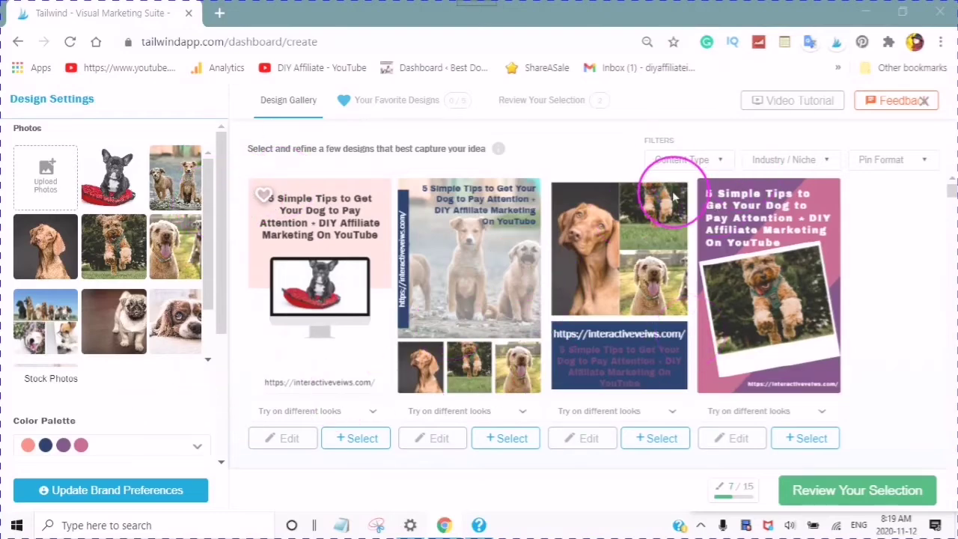
Look through the design gallery's Content Type and Industry / Niche filter options.
click(720, 162)
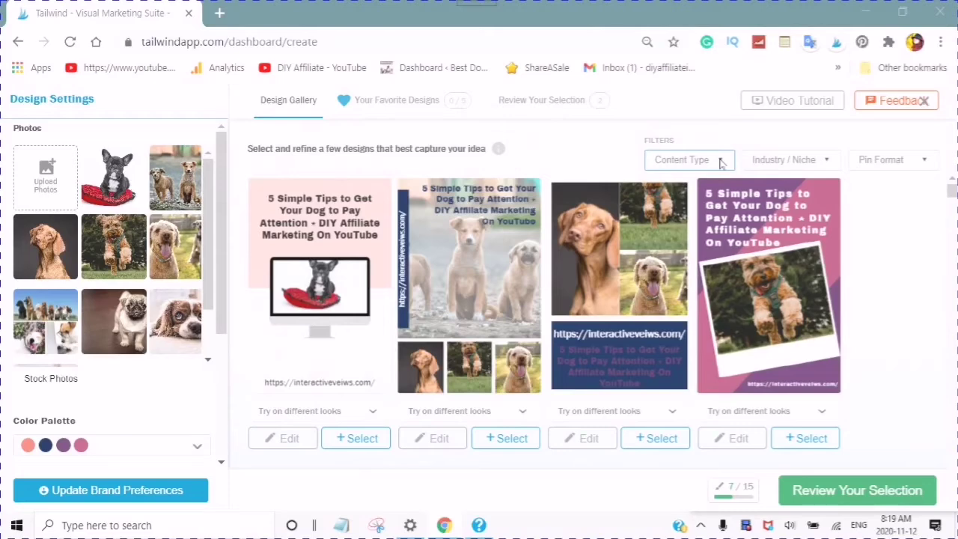
click(720, 163)
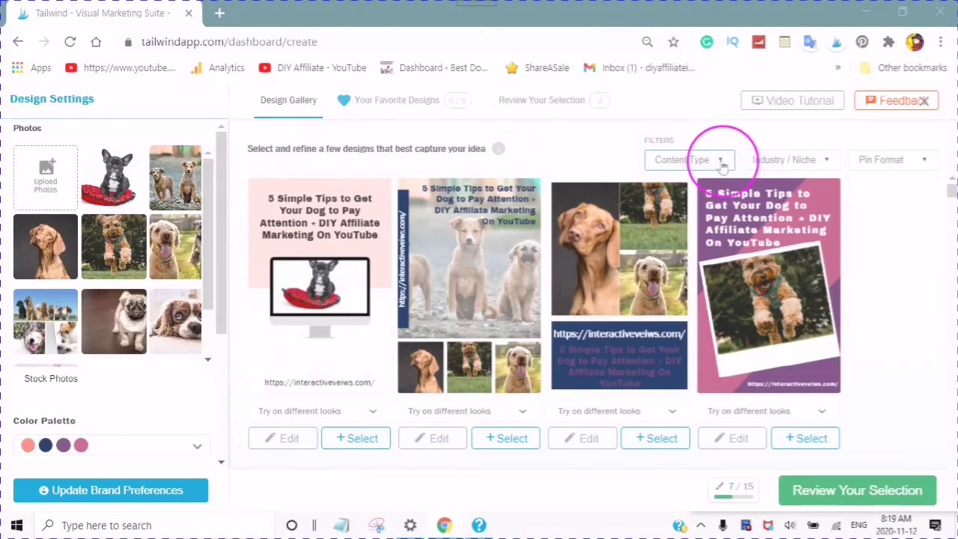
click(722, 166)
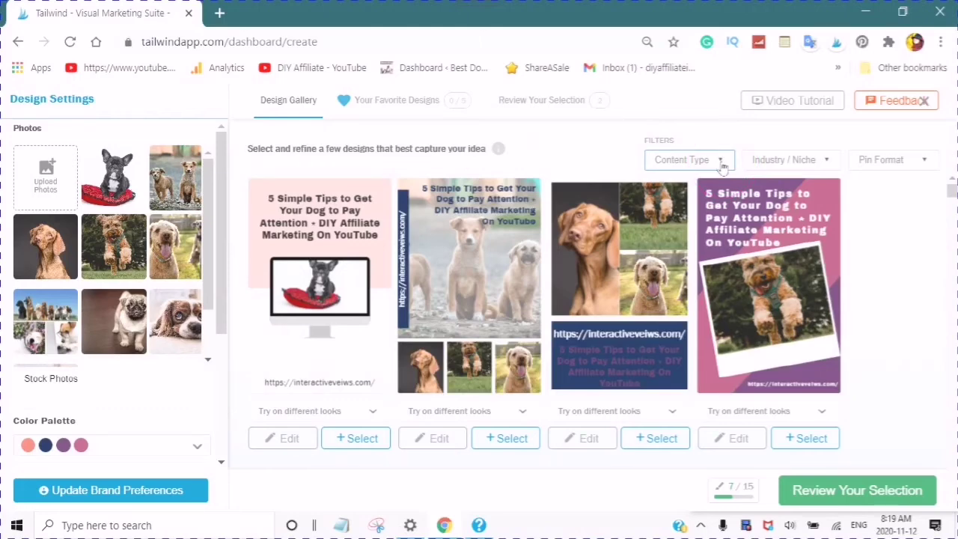
click(832, 166)
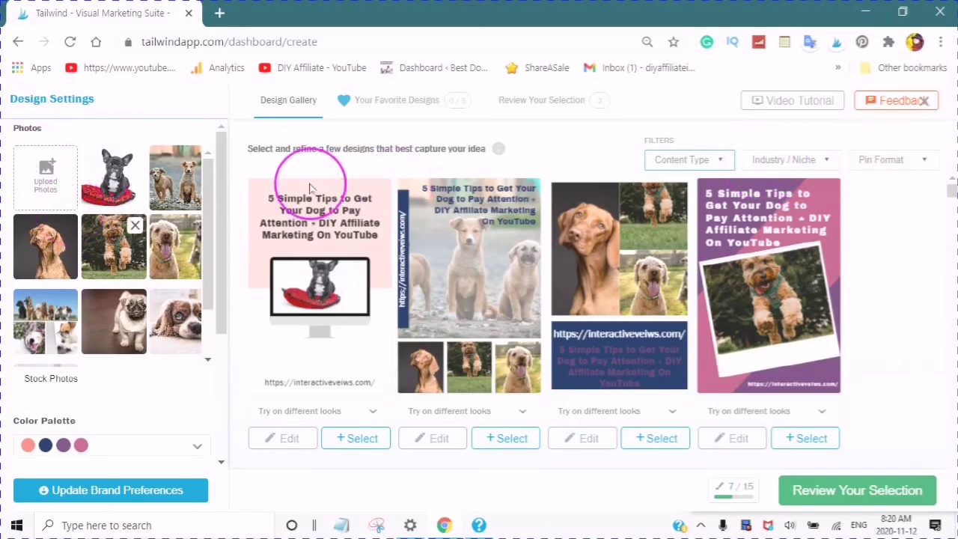
click(674, 159)
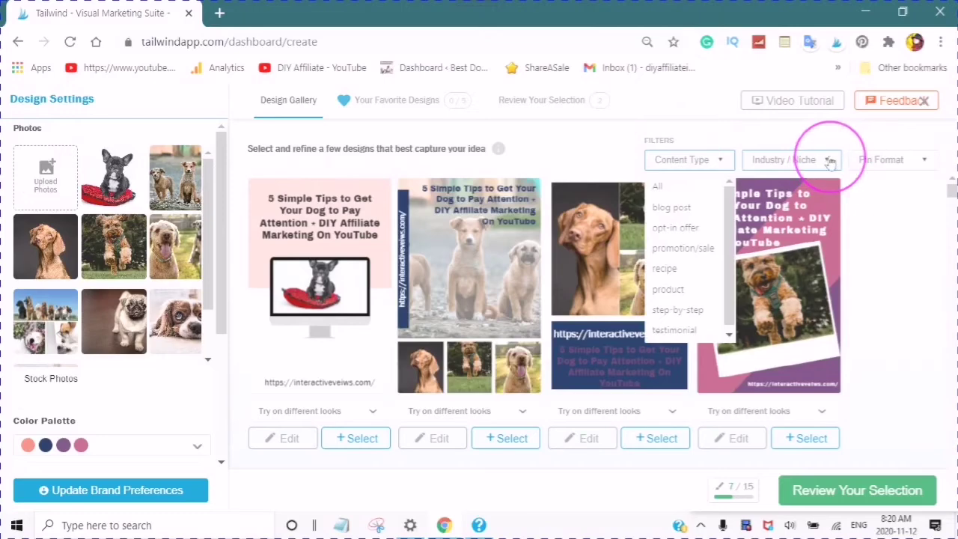
click(828, 161)
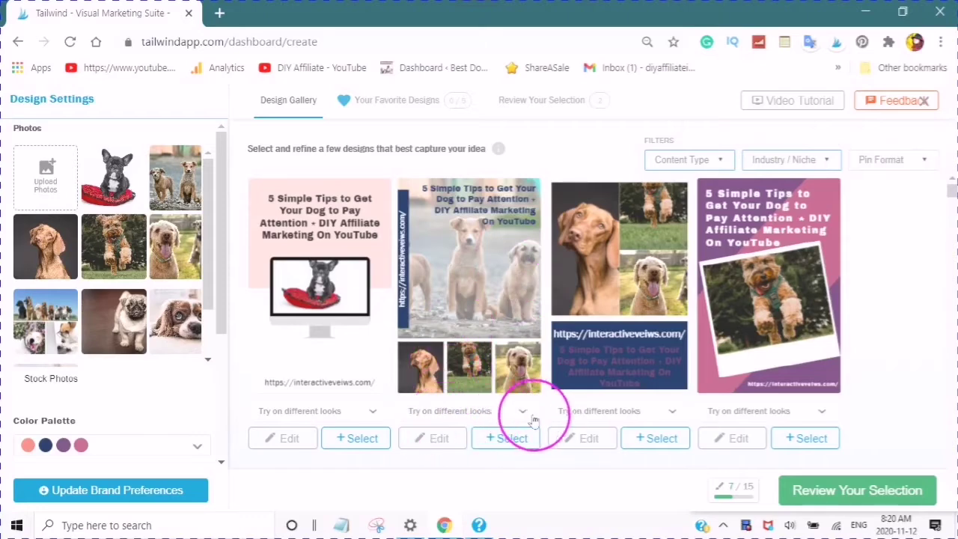
Expand the different looks options of the second design, the one with three puppies, in the gallery.
scroll(387, 366, down, 1)
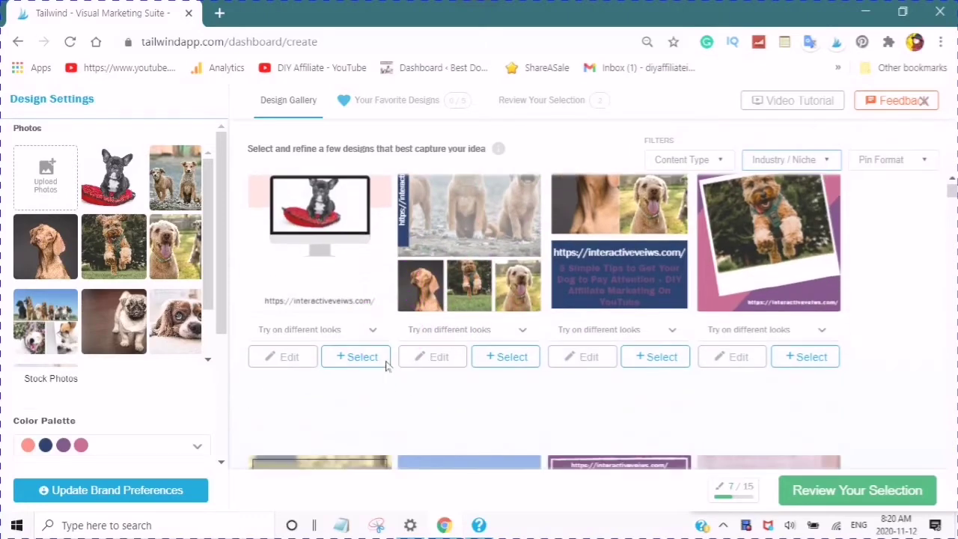
scroll(389, 344, up, 1)
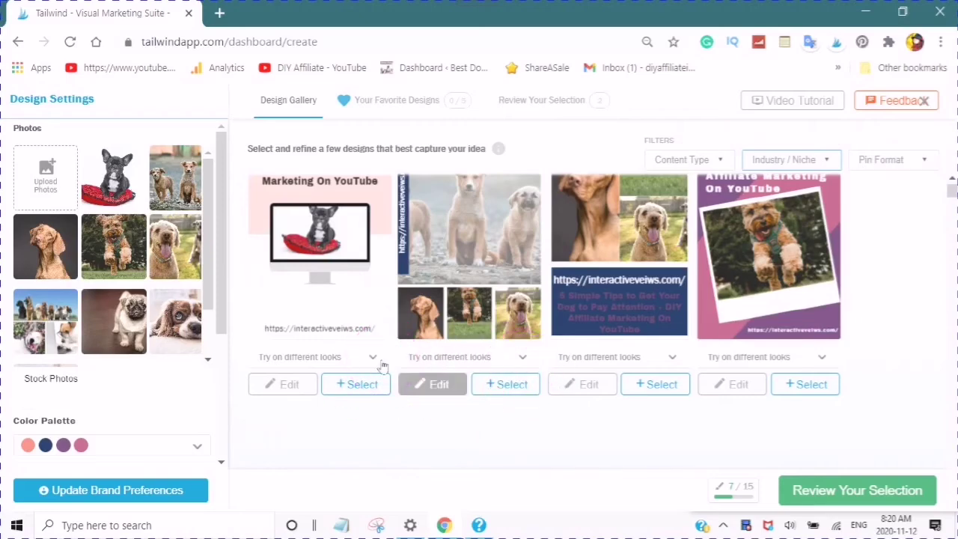
click(522, 360)
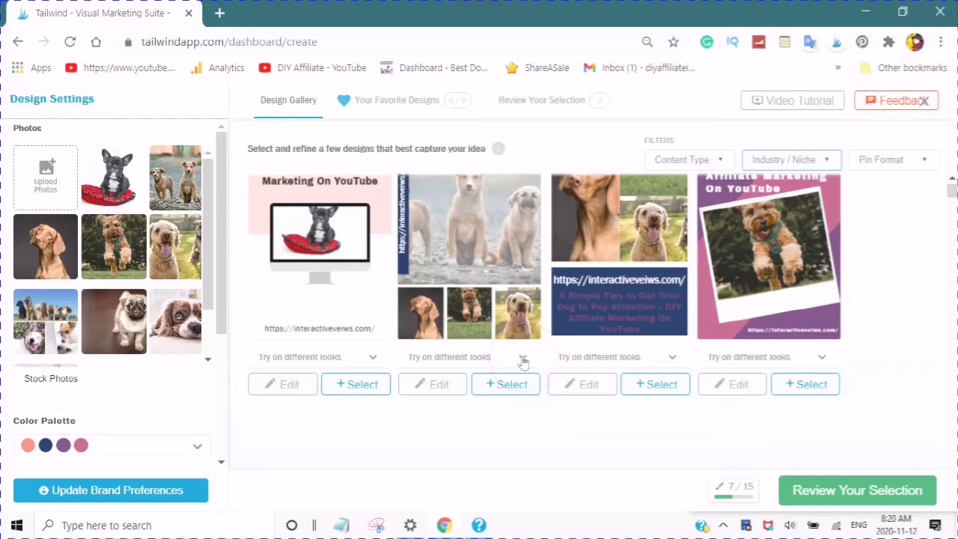
click(522, 359)
click(285, 425)
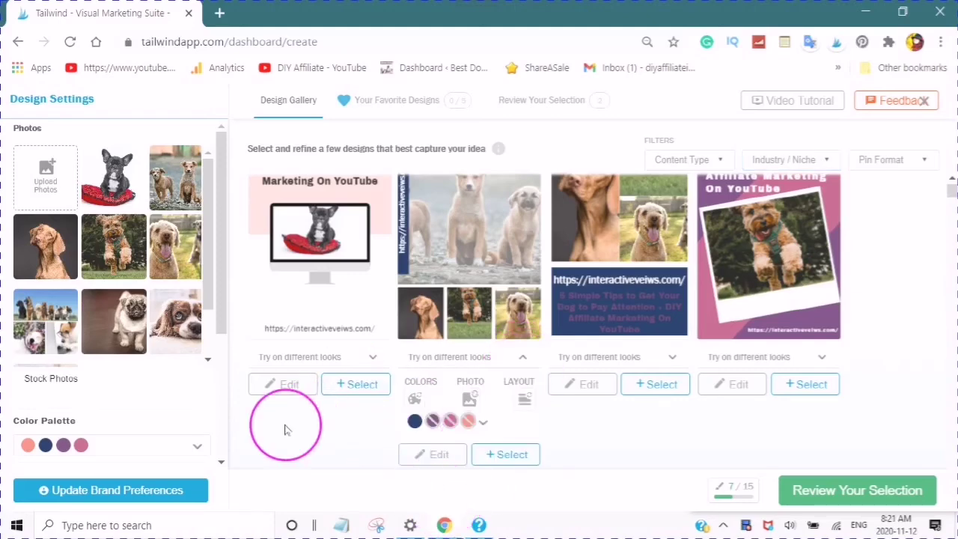
mouse_move(284, 430)
mouse_down()
mouse_move(401, 417)
mouse_move(411, 434)
mouse_up()
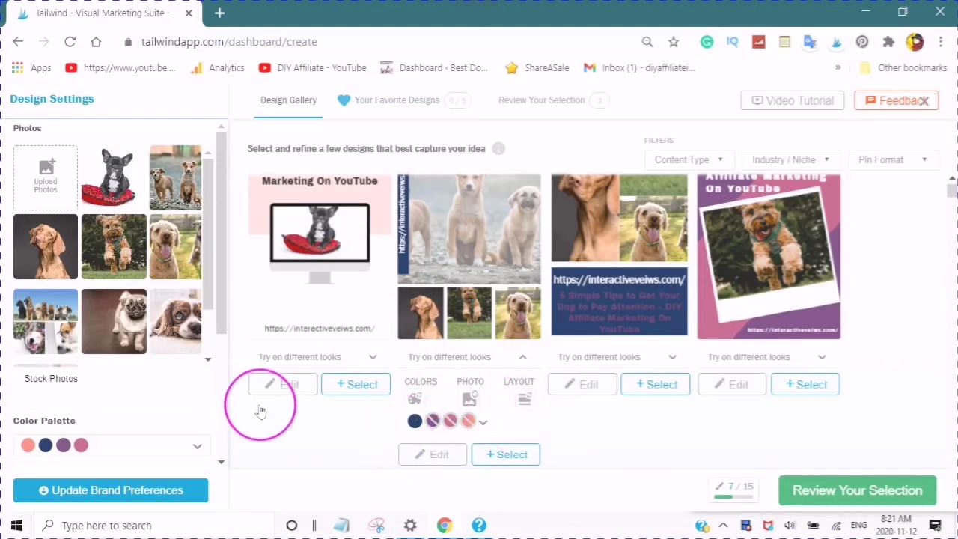
Apply the Honey & Bluebonnets color palette from the Light and Bright group to the gallery designs.
click(198, 449)
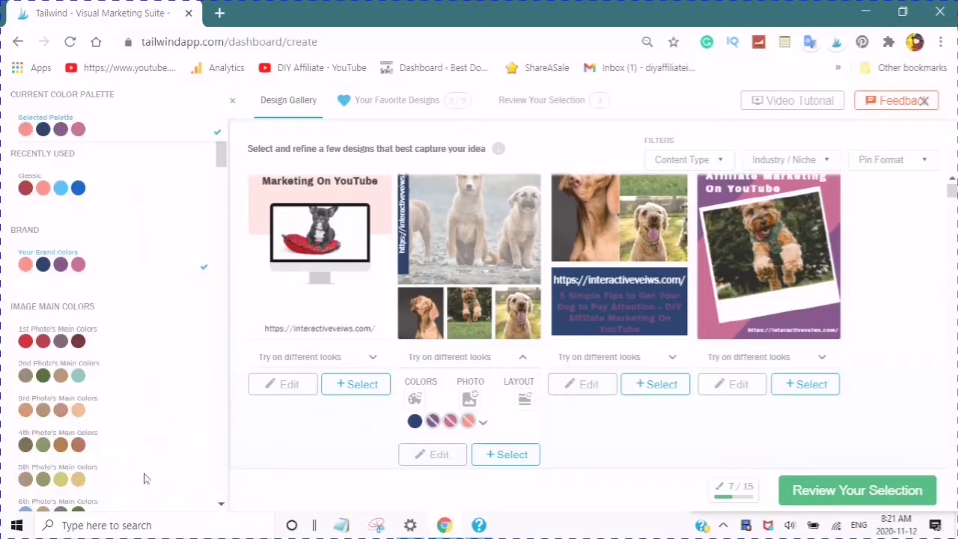
scroll(108, 344, down, 5)
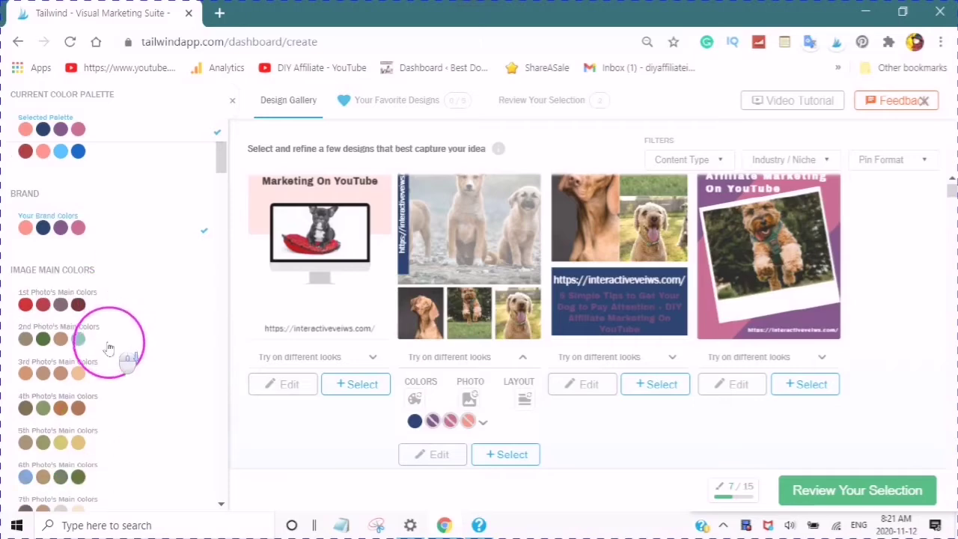
scroll(98, 381, down, 1)
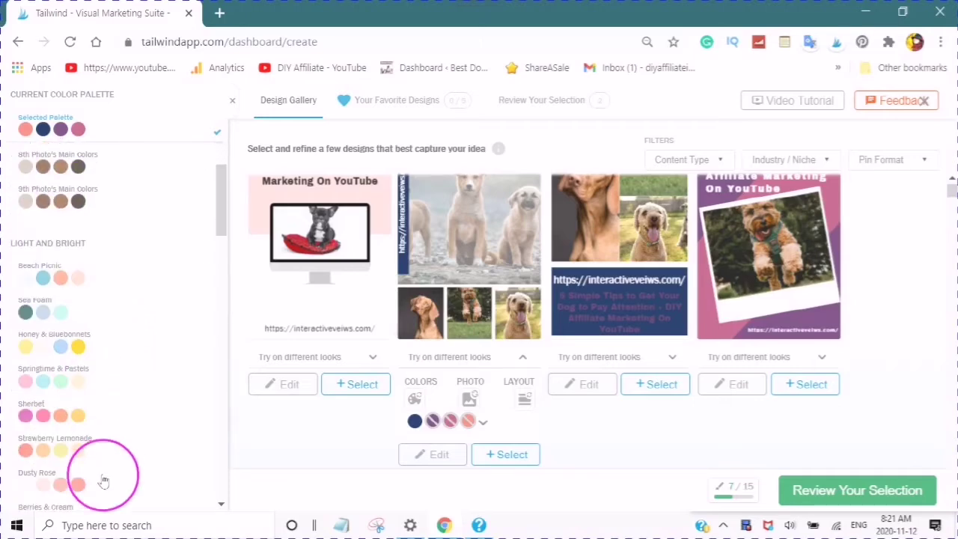
click(23, 356)
scroll(22, 351, down, 1)
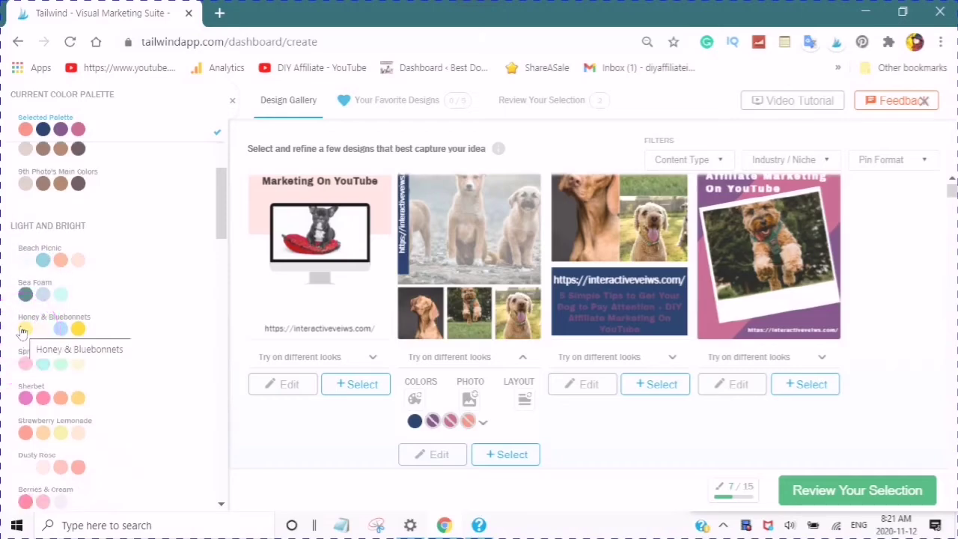
click(23, 332)
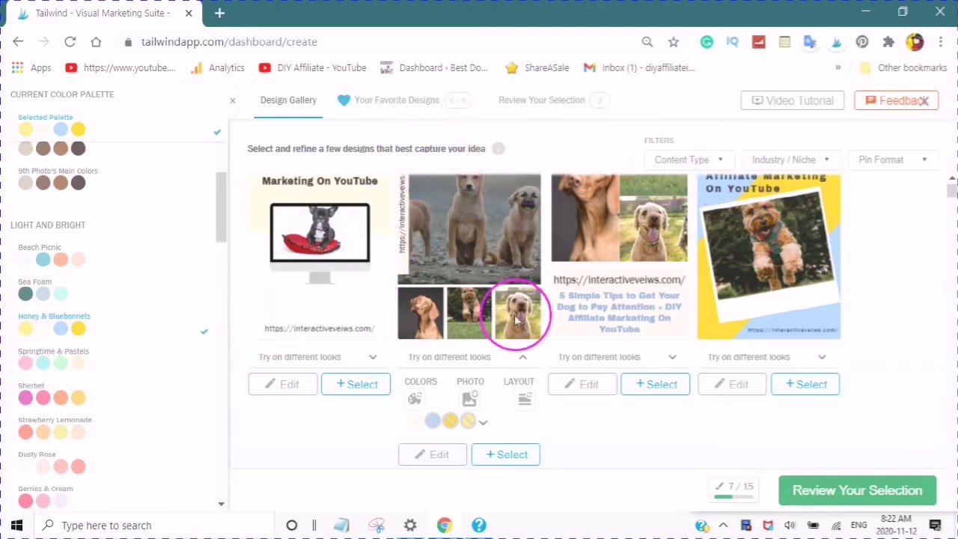
scroll(582, 438, down, 1)
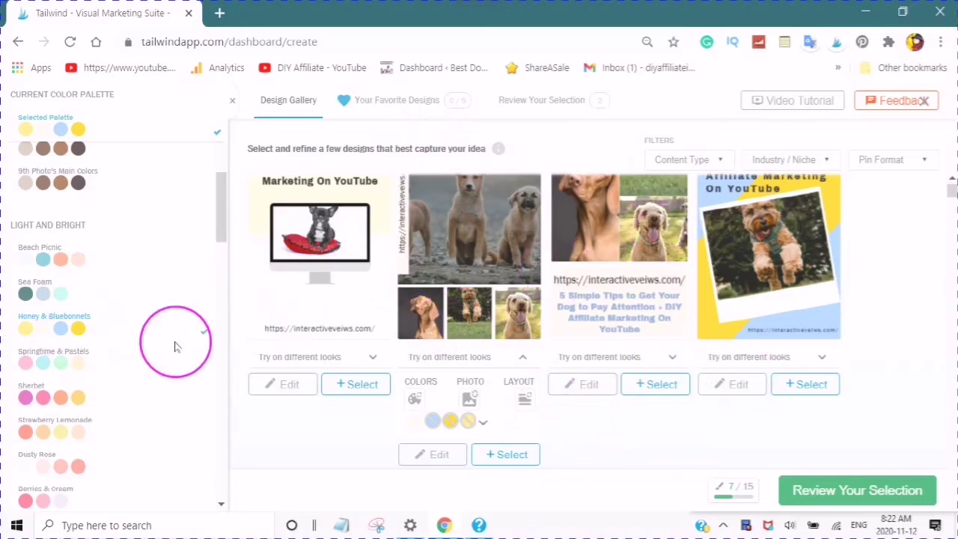
scroll(214, 338, down, 1)
scroll(131, 383, down, 1)
click(107, 377)
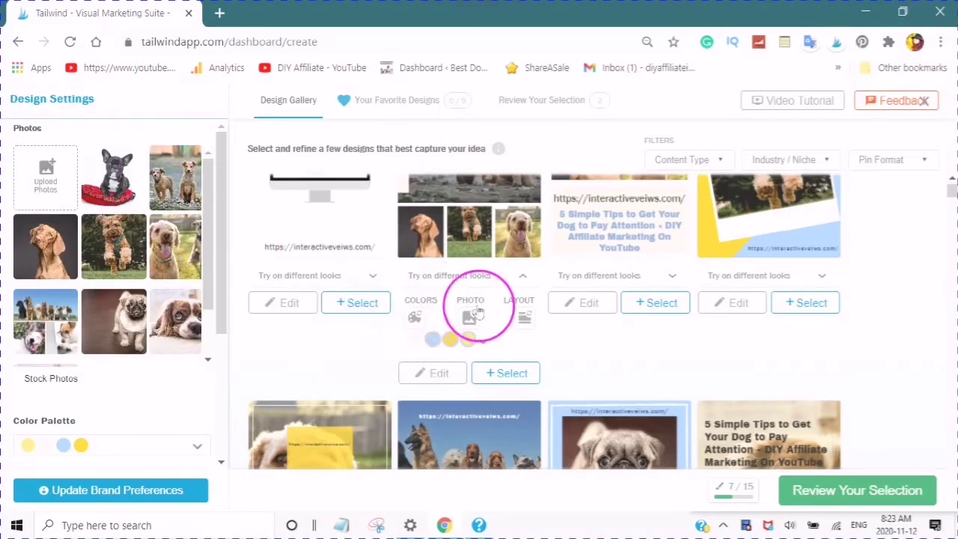
Shuffle the palette colors on the second design in the gallery.
click(357, 302)
click(336, 300)
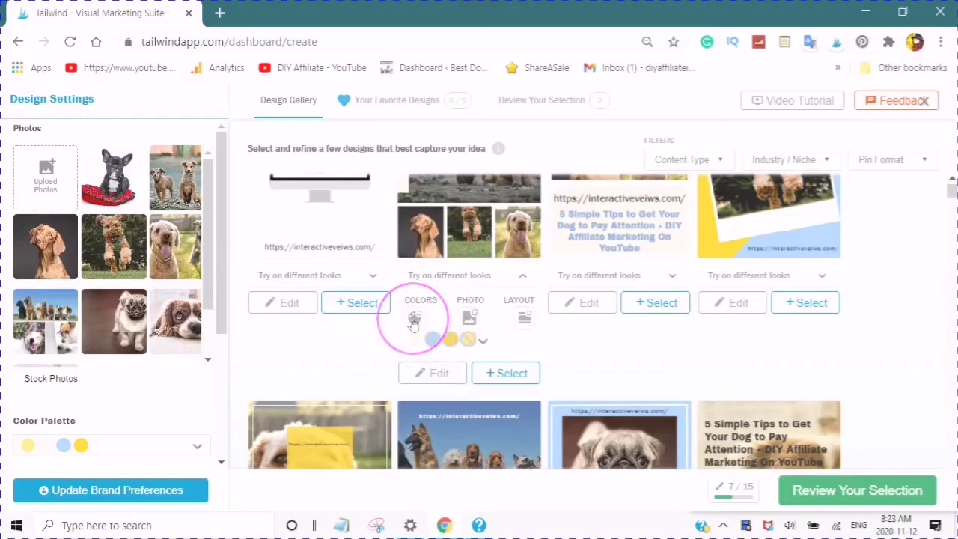
click(416, 320)
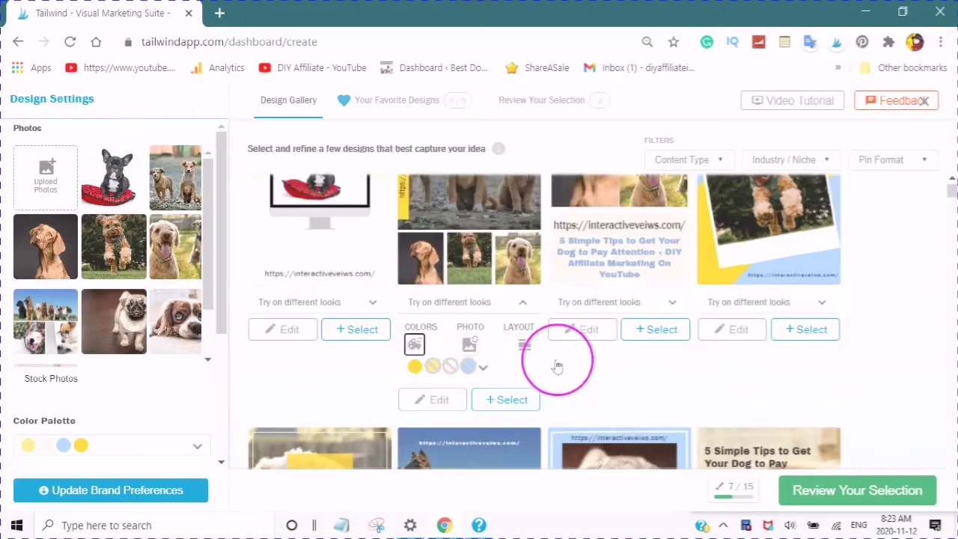
click(407, 382)
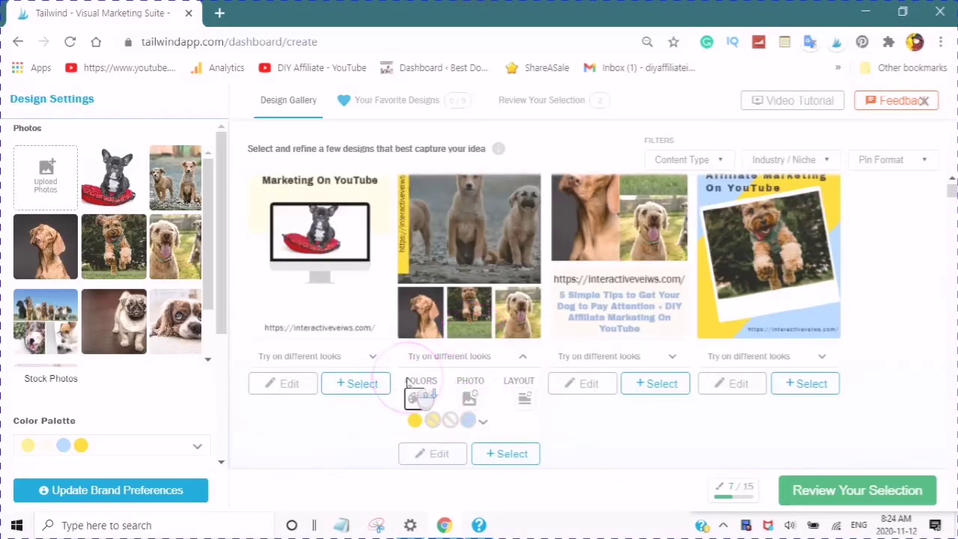
scroll(407, 382, down, 1)
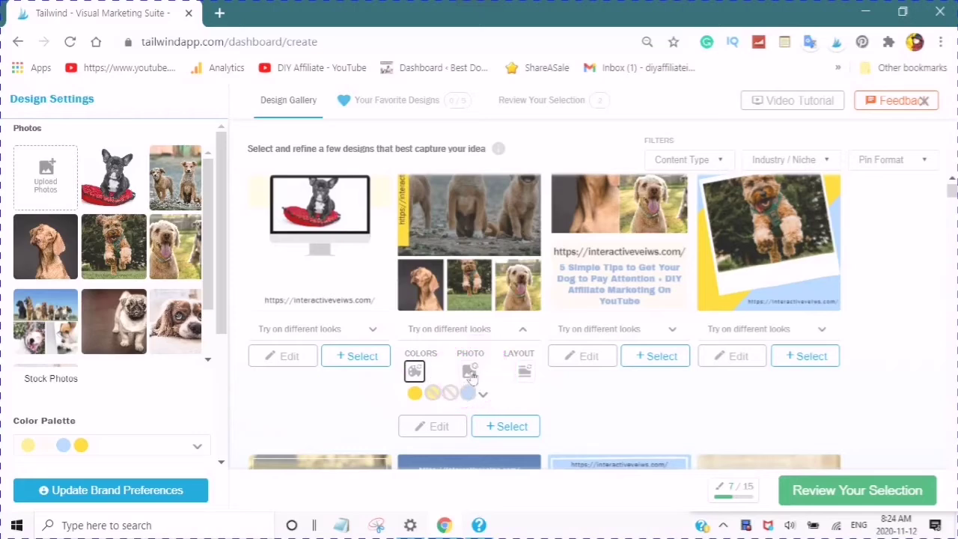
click(414, 371)
click(458, 376)
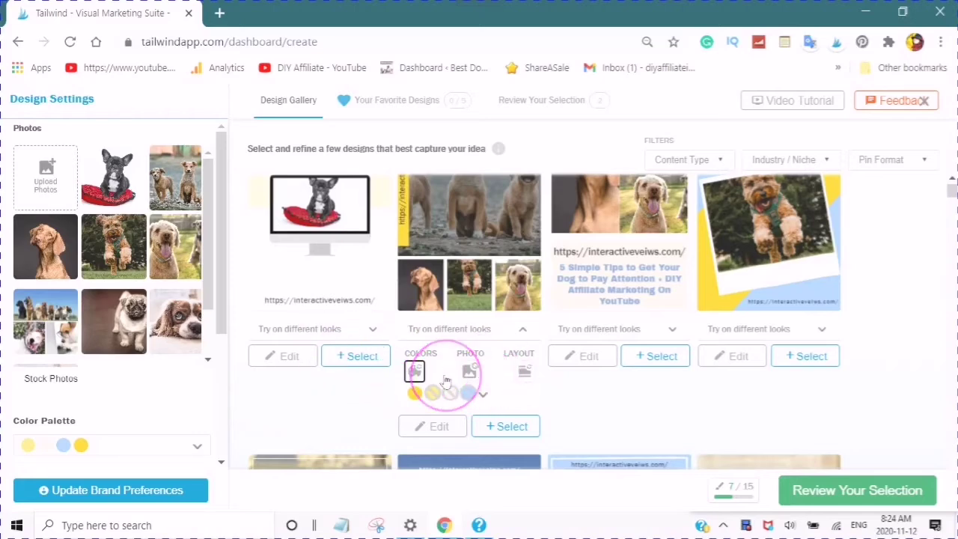
click(446, 357)
click(420, 367)
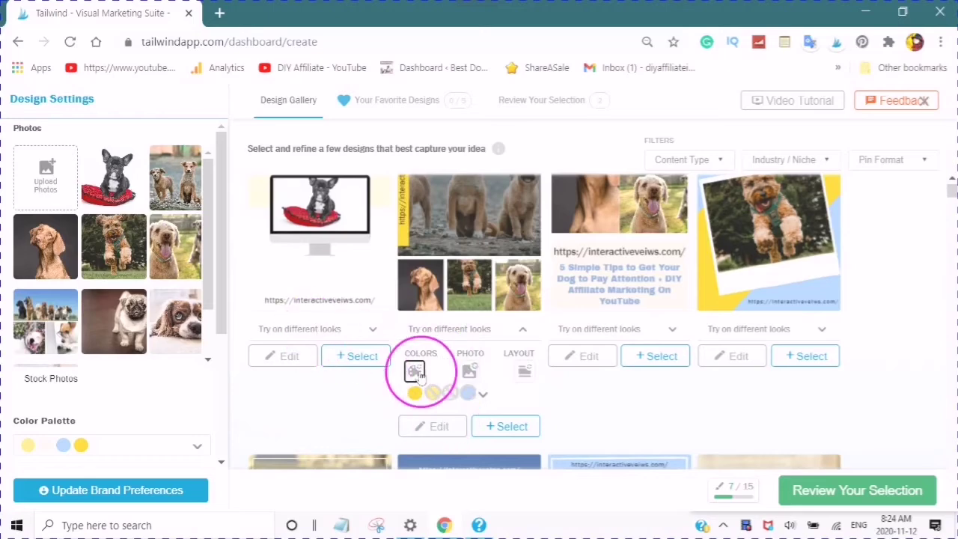
click(439, 455)
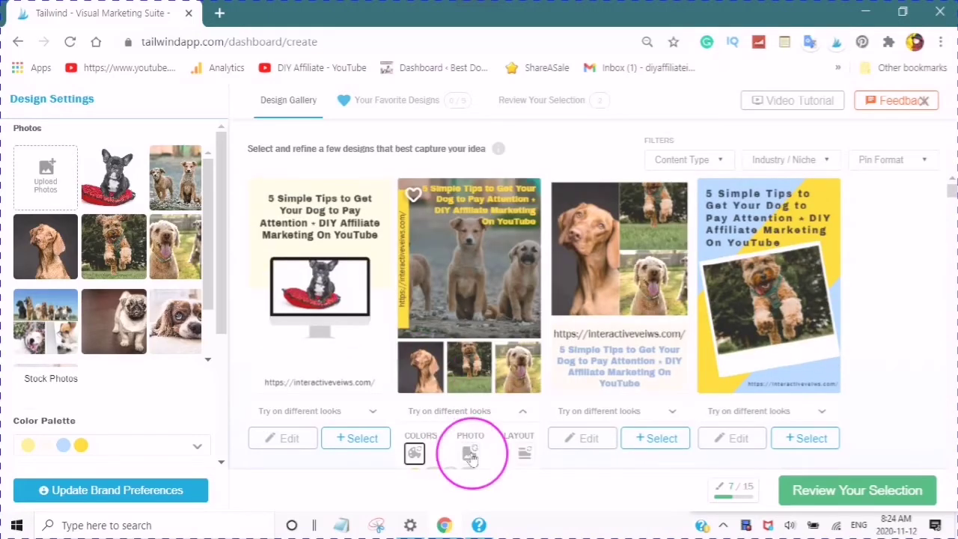
Cycle the second gallery design through several different photo arrangements until a pug is its main photo.
click(471, 453)
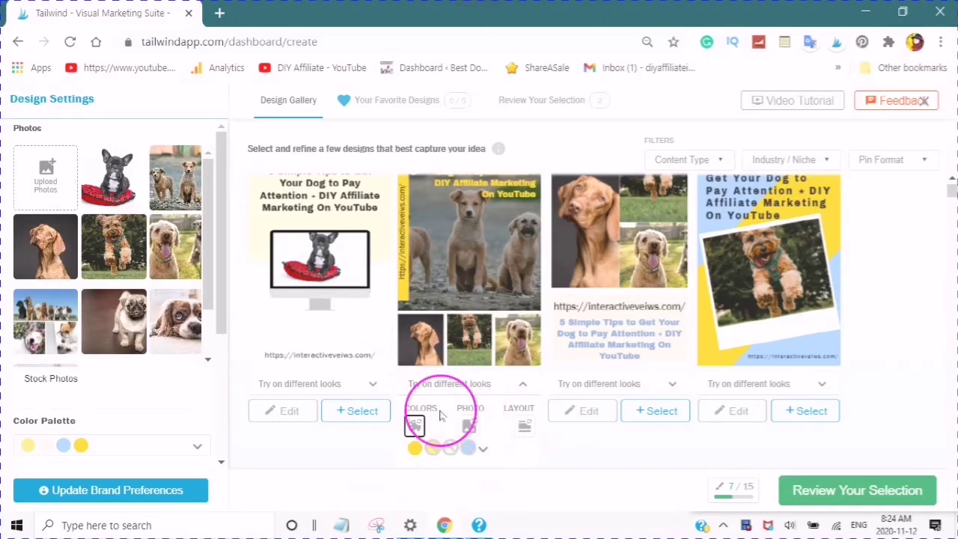
click(470, 425)
click(470, 425)
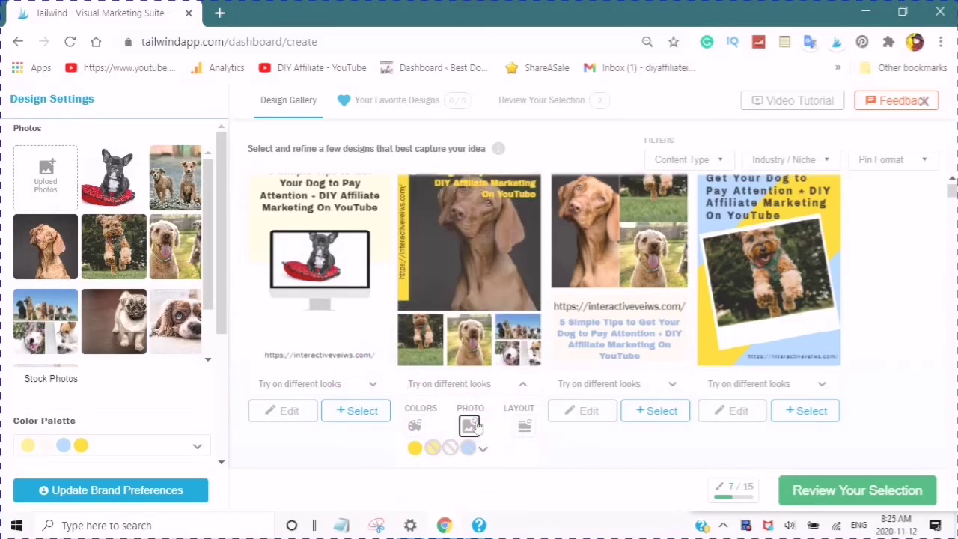
click(469, 426)
click(469, 426)
click(469, 426)
click(474, 395)
click(472, 416)
click(476, 422)
click(470, 427)
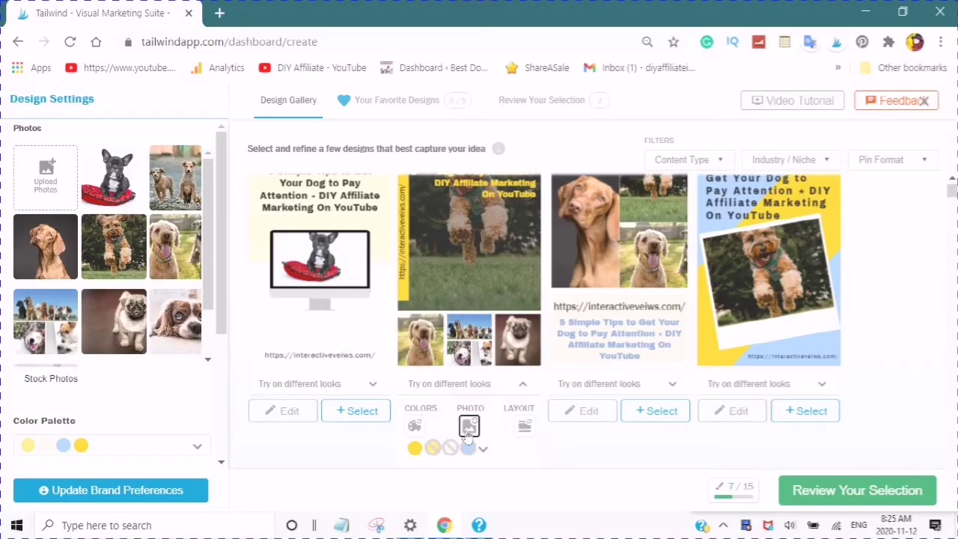
click(479, 377)
scroll(423, 280, up, 1)
click(421, 274)
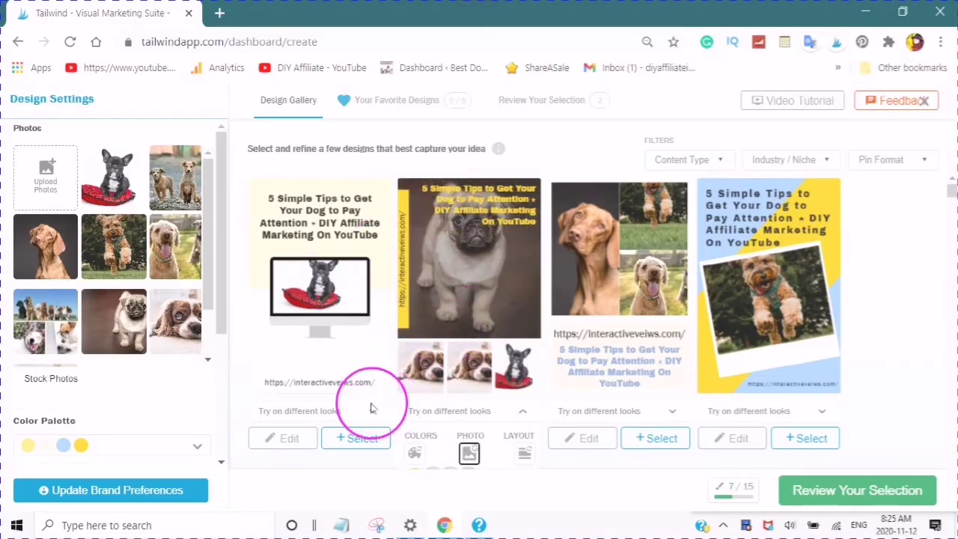
Shuffle the second gallery design's layout so the link sits in a horizontal yellow band below the main photo.
scroll(505, 370, down, 2)
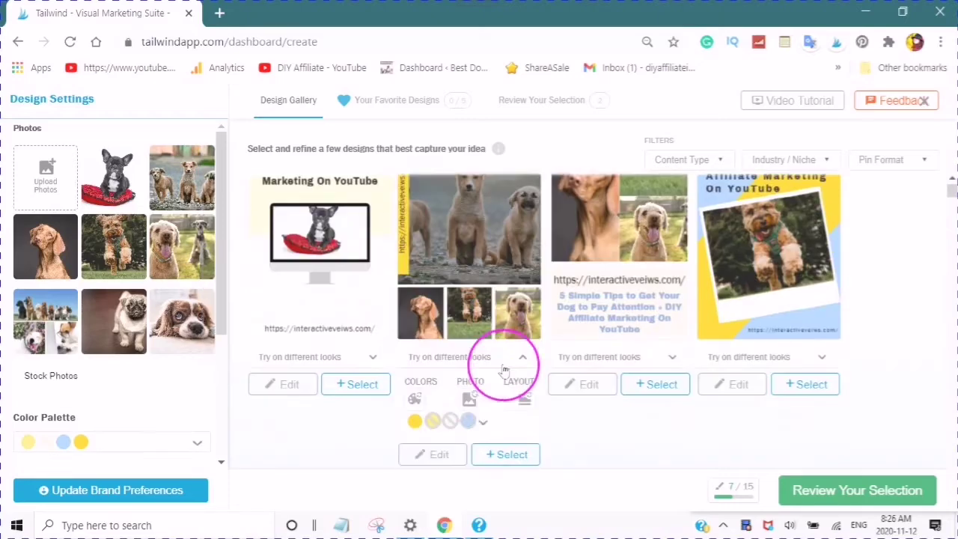
click(527, 402)
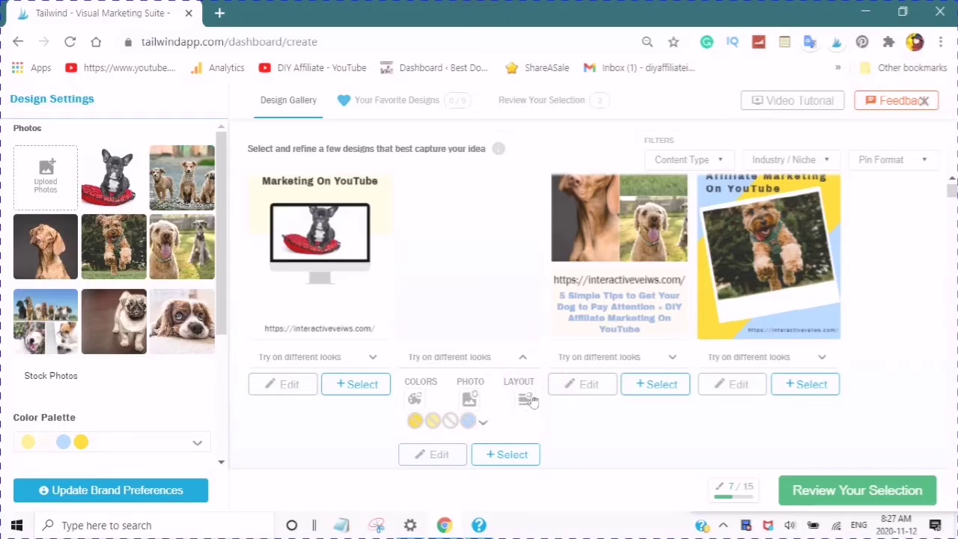
click(527, 401)
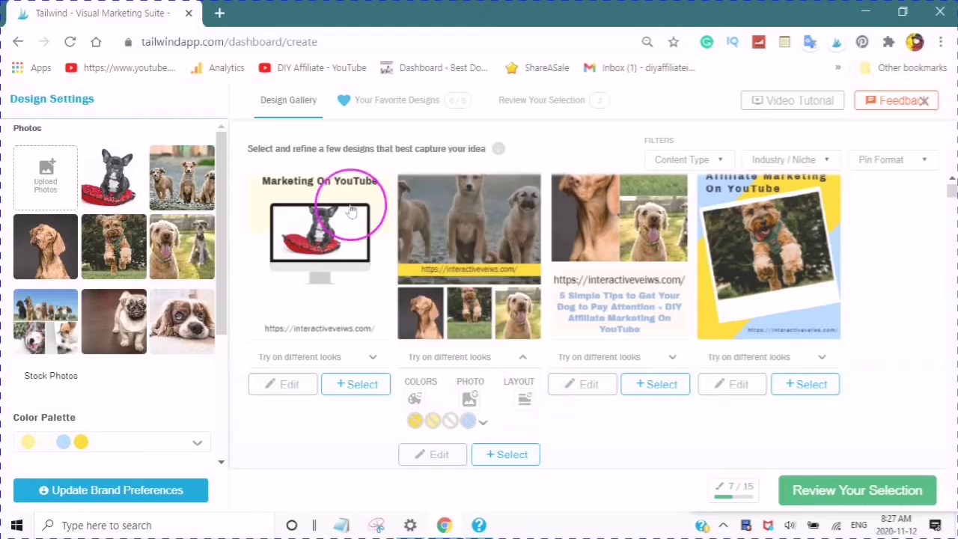
click(416, 272)
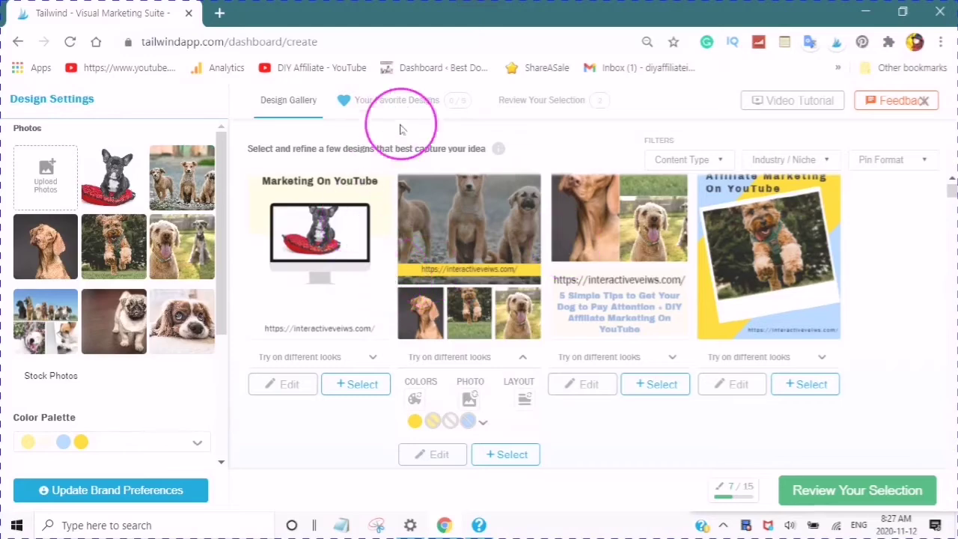
click(526, 401)
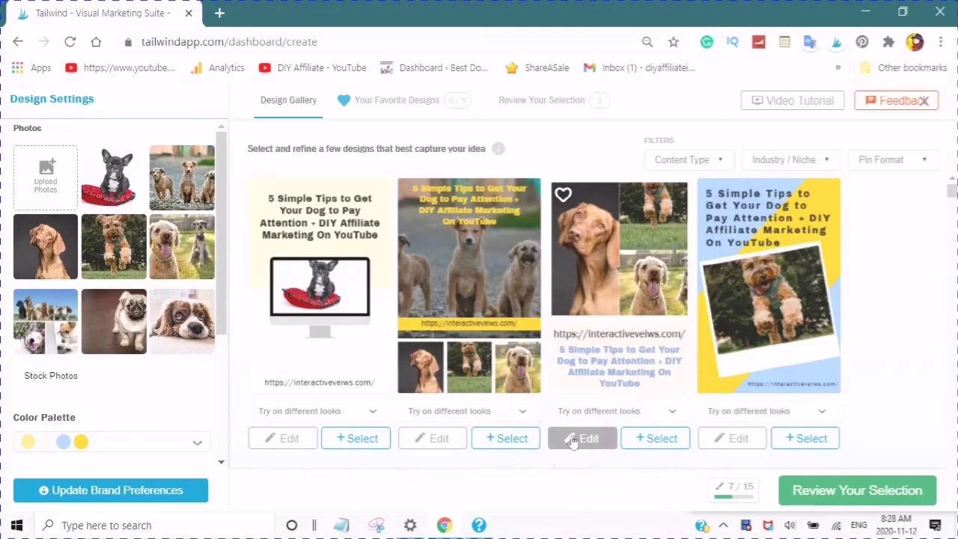
Open the third gallery design, the three-photo dog collage, for editing and select its blue title text.
click(573, 440)
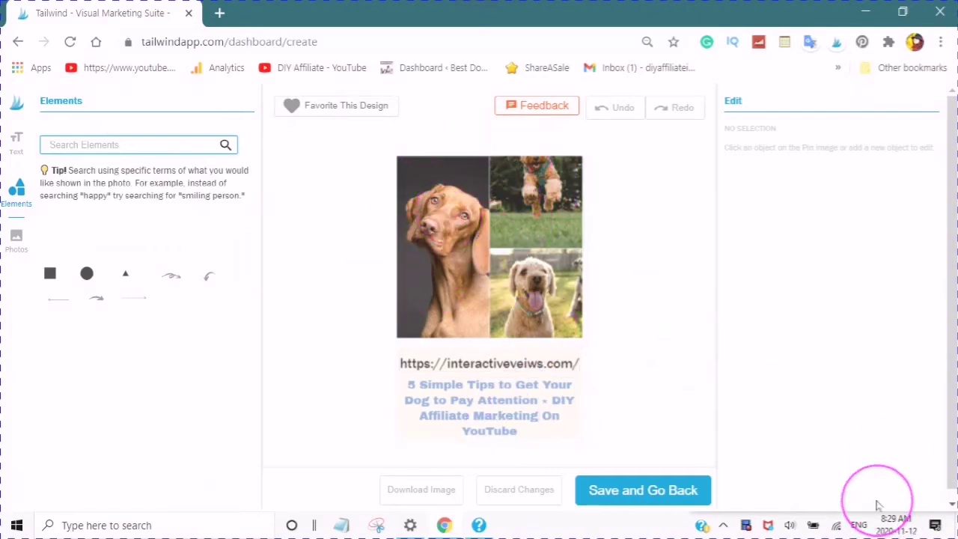
click(950, 508)
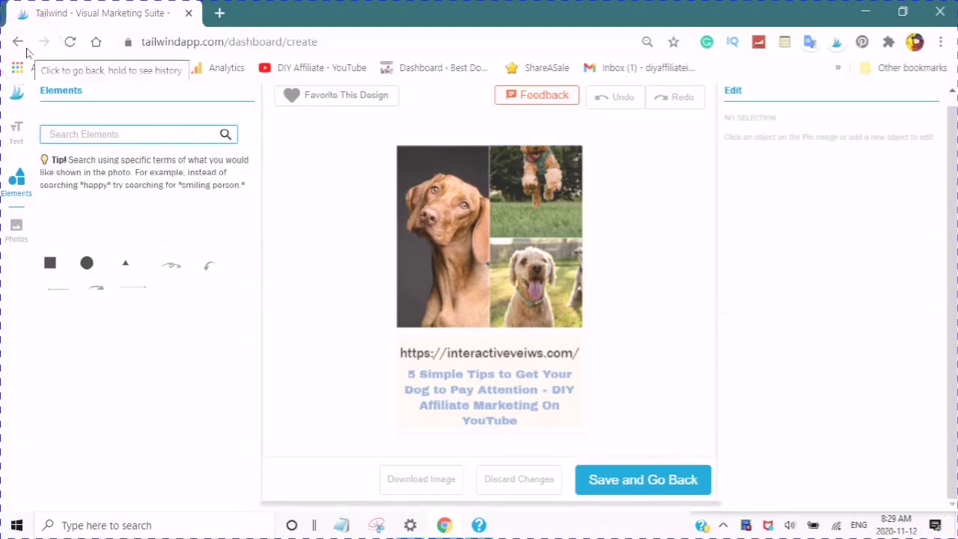
click(444, 267)
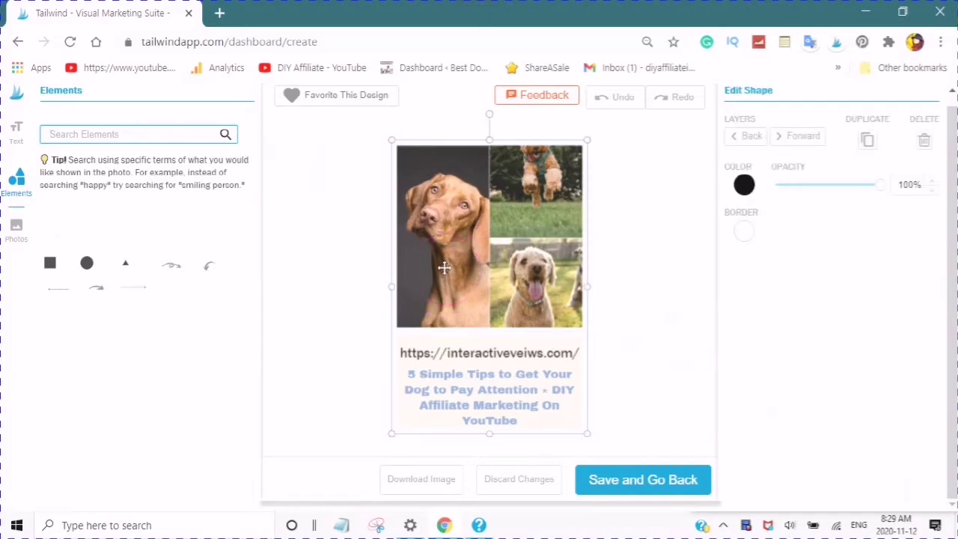
click(481, 437)
click(458, 385)
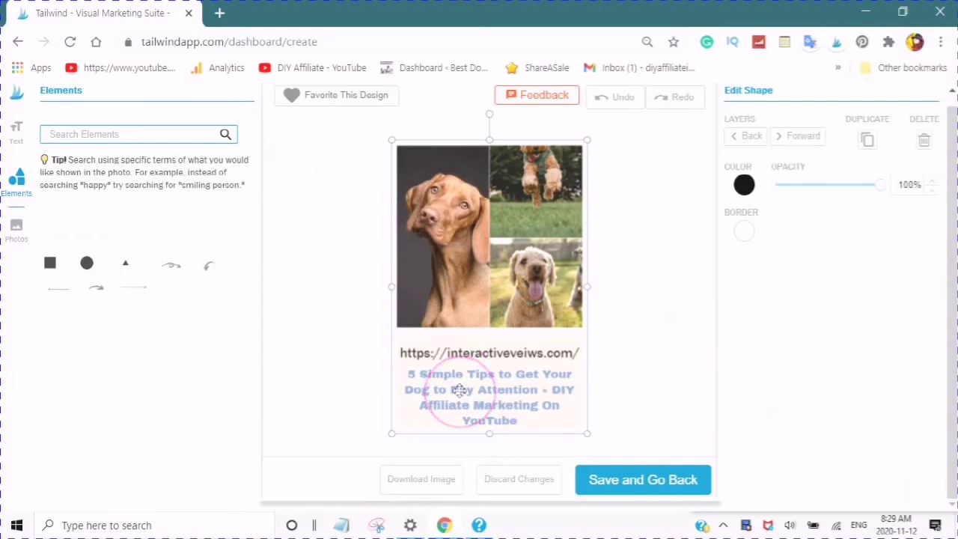
click(456, 252)
click(459, 216)
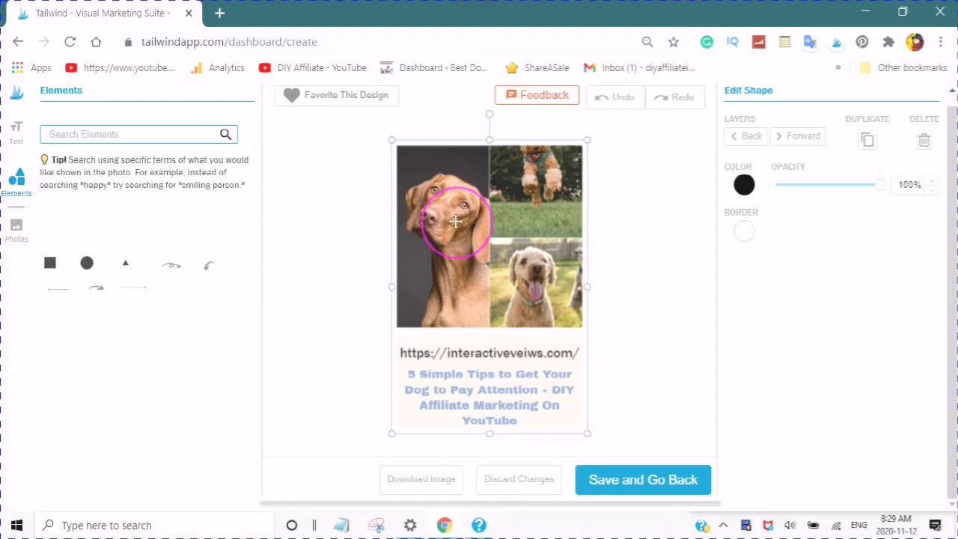
click(427, 134)
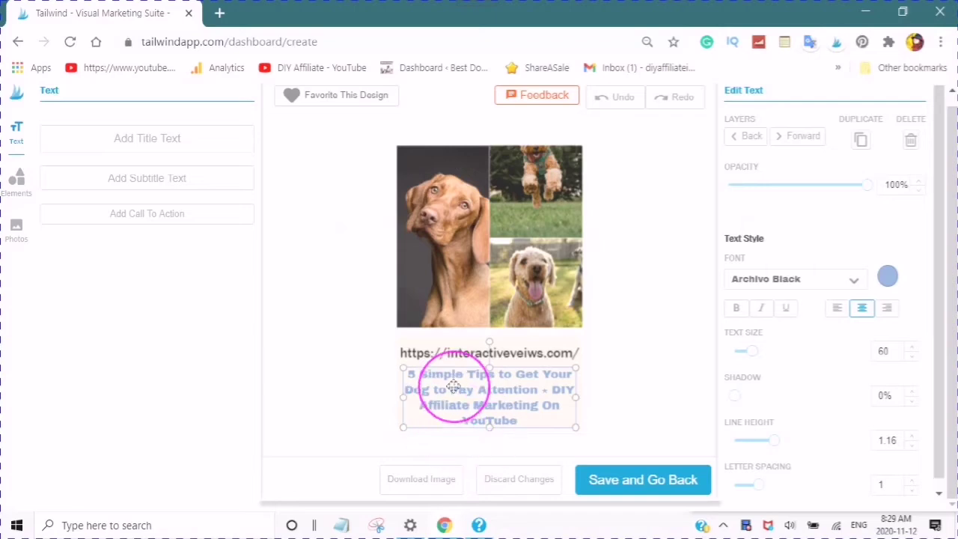
Set the title's text size to 160 and its line height to 1.20.
click(751, 353)
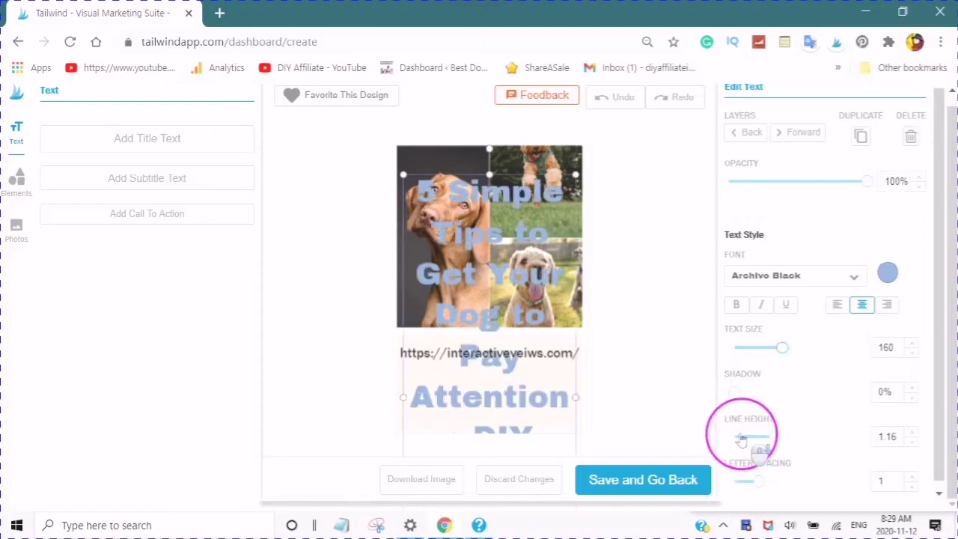
scroll(745, 437, down, 1)
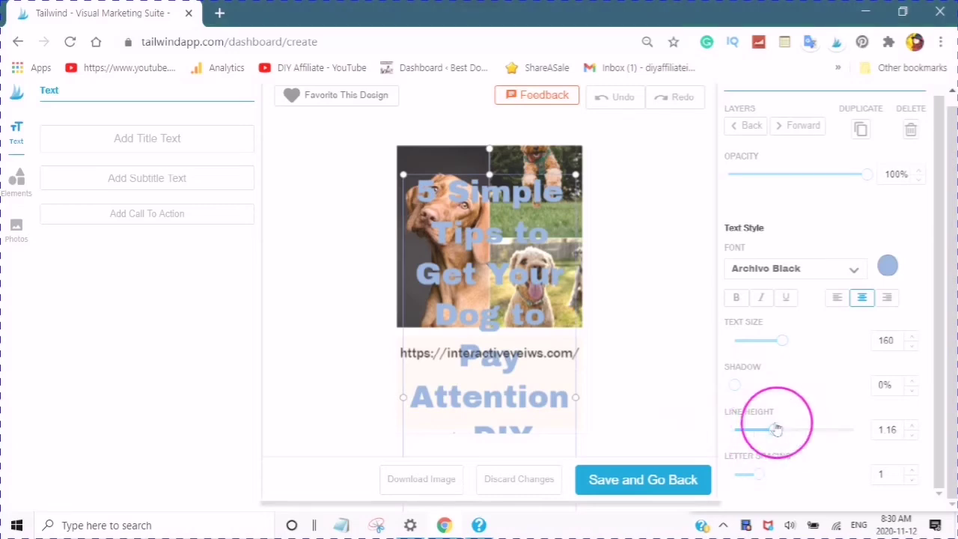
drag(773, 431, 772, 430)
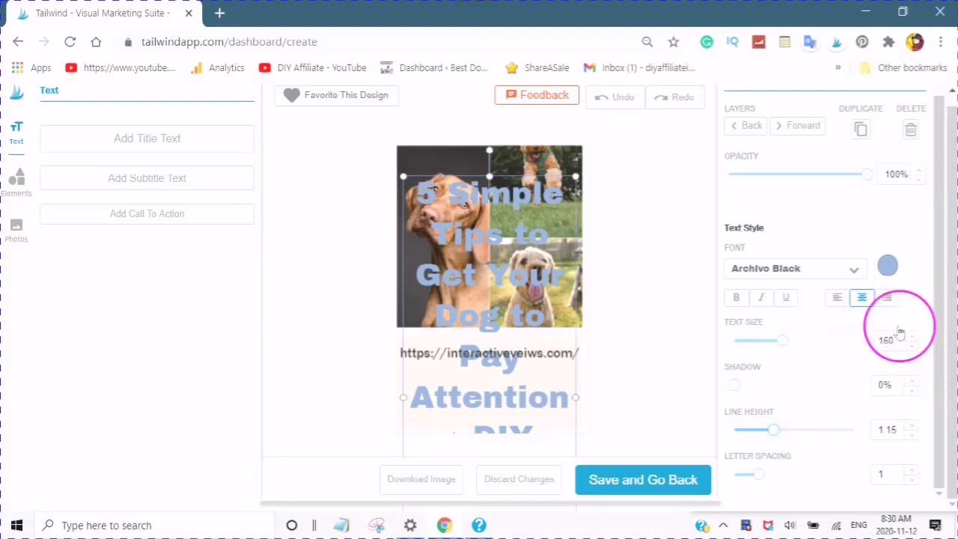
key(Up)
Reduce the title's text size to 145.
click(915, 356)
click(915, 353)
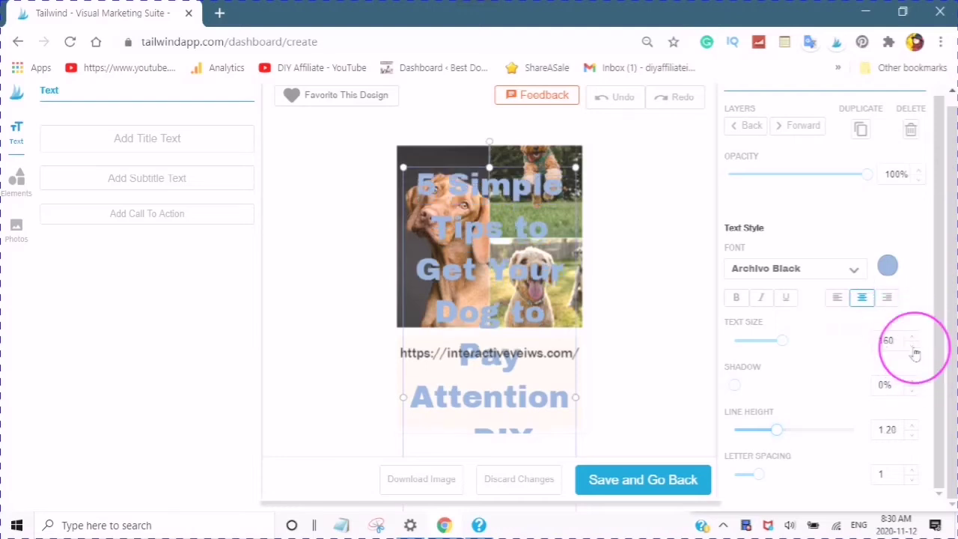
click(914, 353)
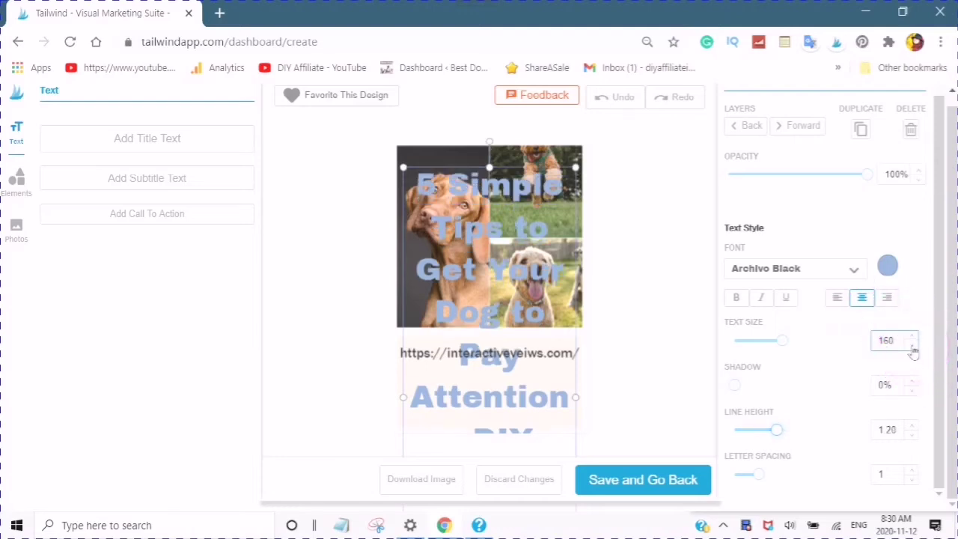
click(914, 352)
key(Down)
key(Down)
key(Down)
click(851, 355)
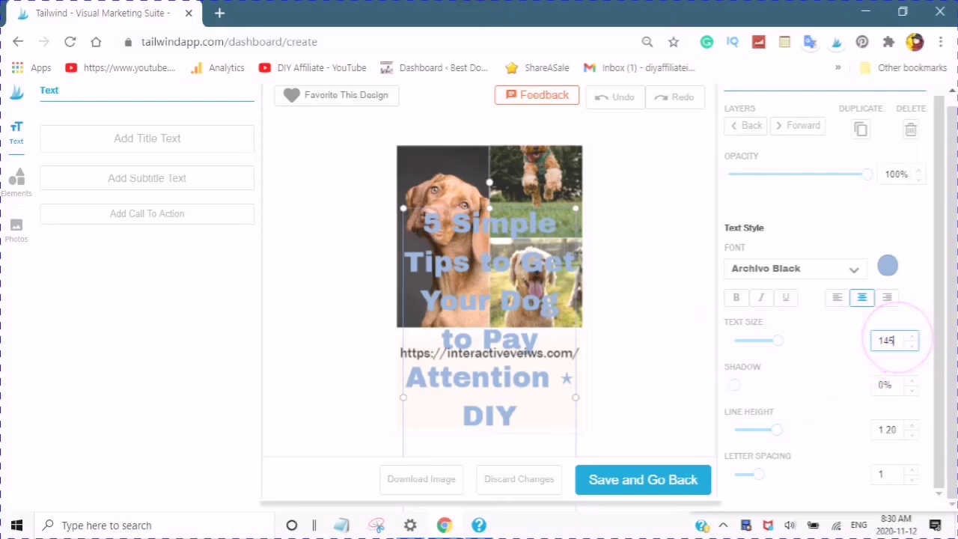
click(896, 341)
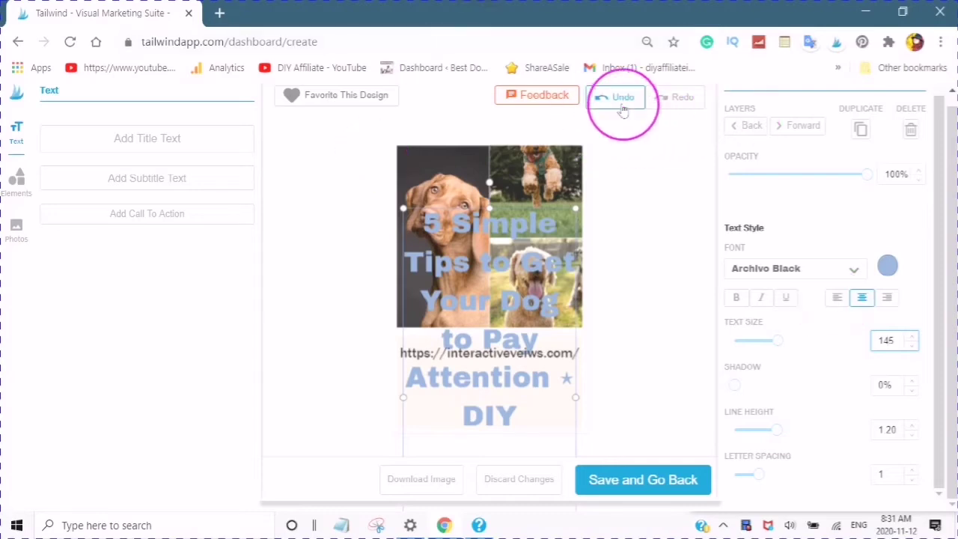
Undo the title's text size changes one by one until its size is back at 60.
click(616, 106)
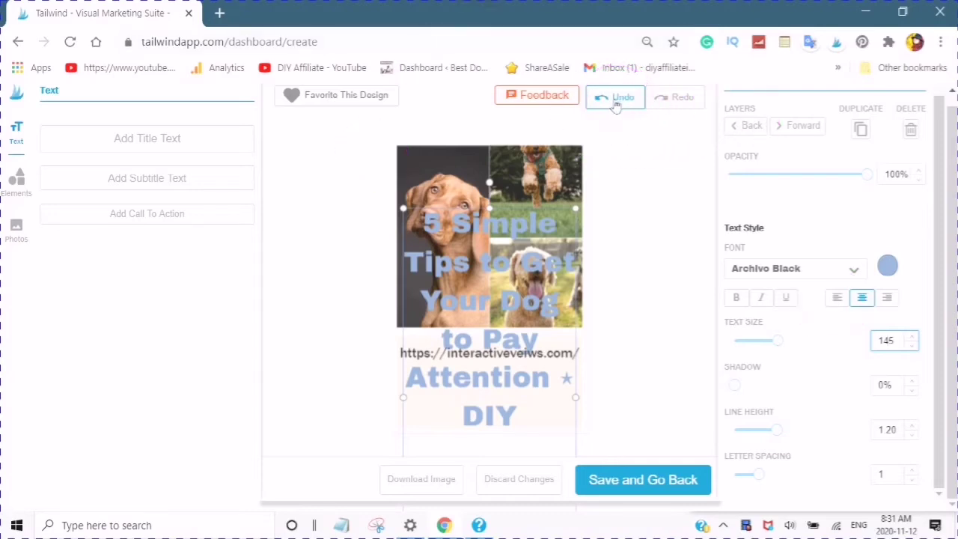
click(616, 104)
click(608, 104)
click(608, 103)
click(608, 103)
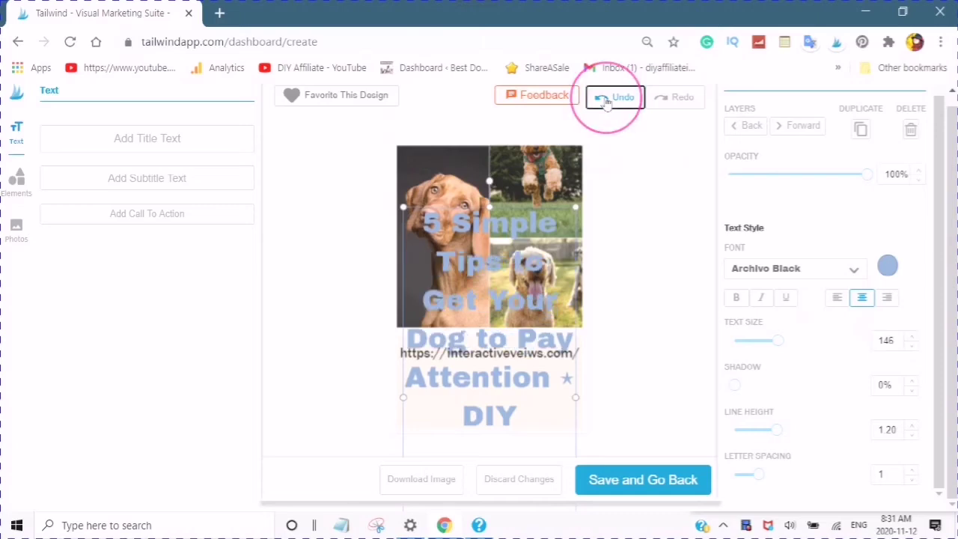
click(607, 104)
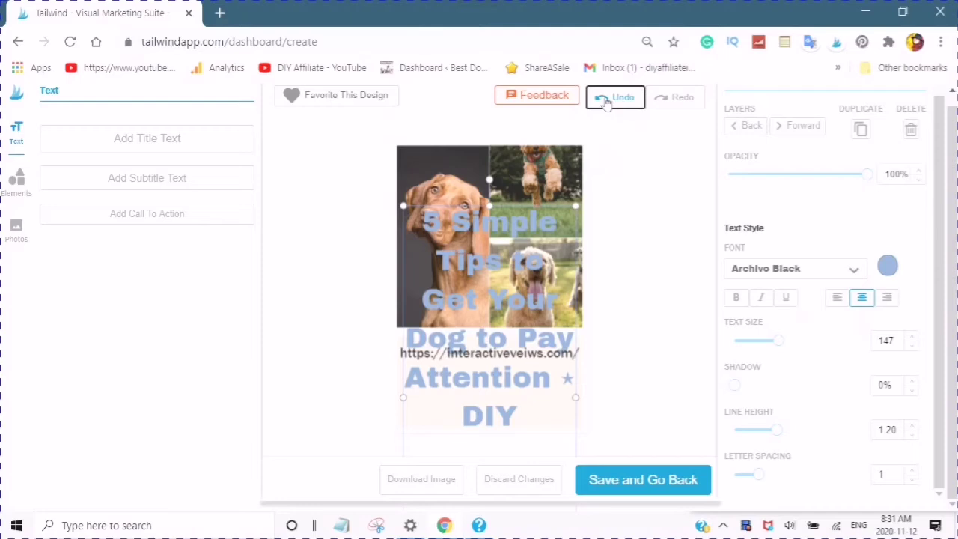
click(608, 103)
click(608, 103)
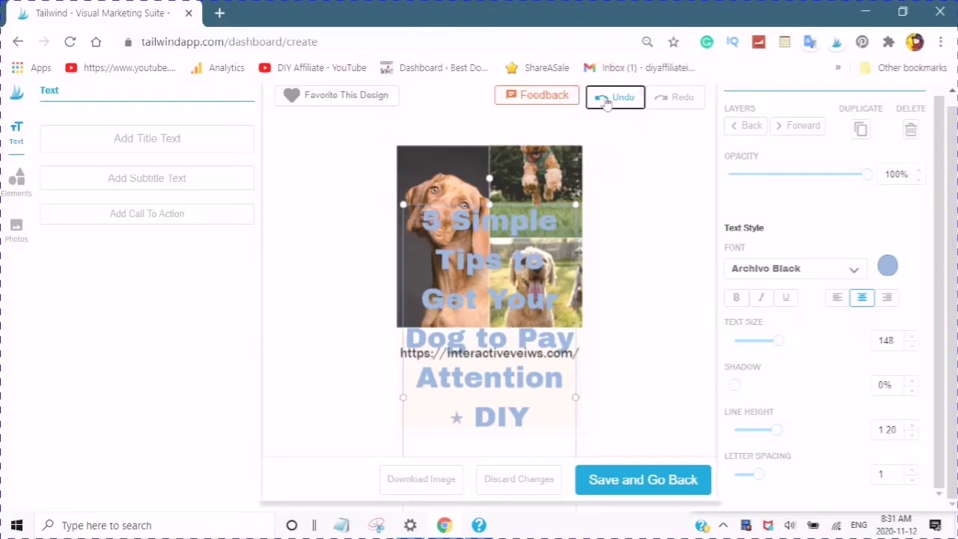
click(607, 102)
click(607, 102)
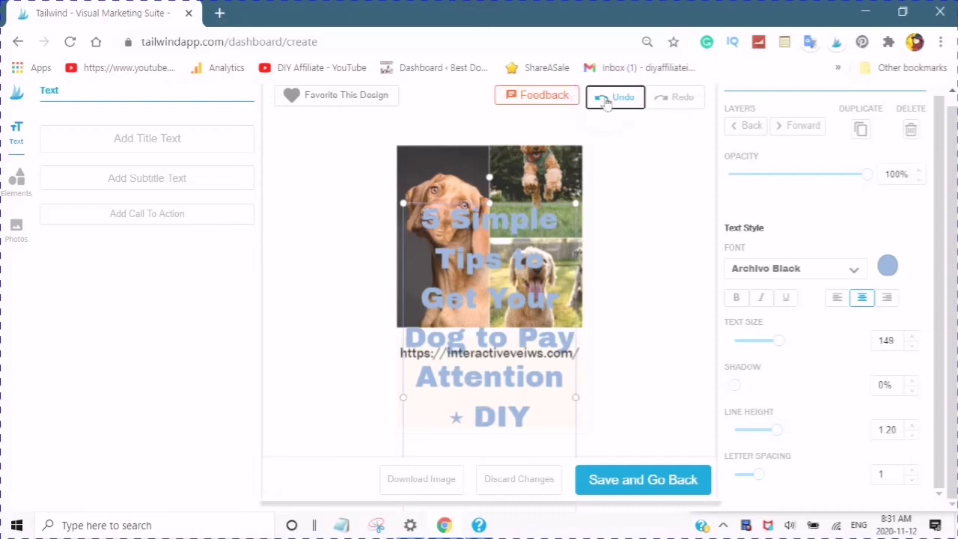
click(608, 103)
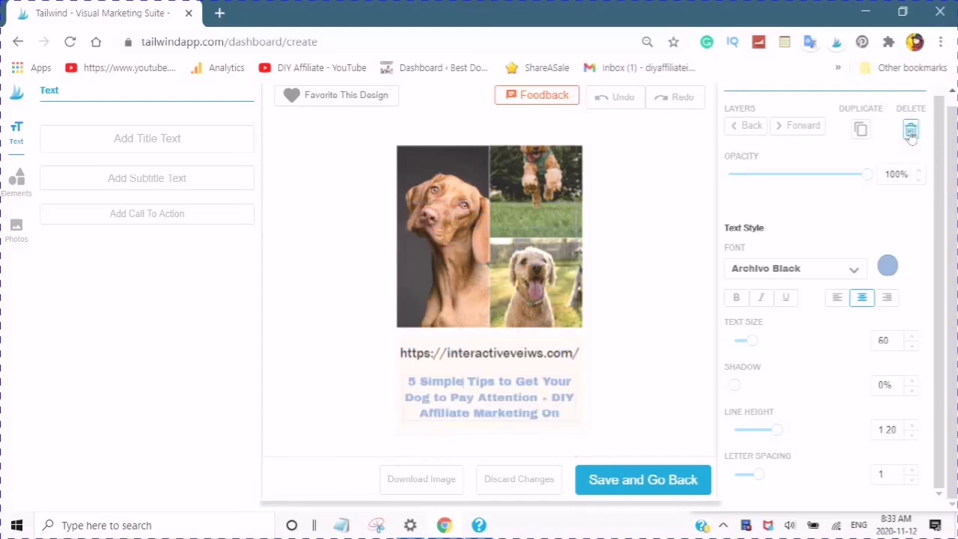
Replace the deleted blue title with a new title text object centered below the web address.
click(911, 132)
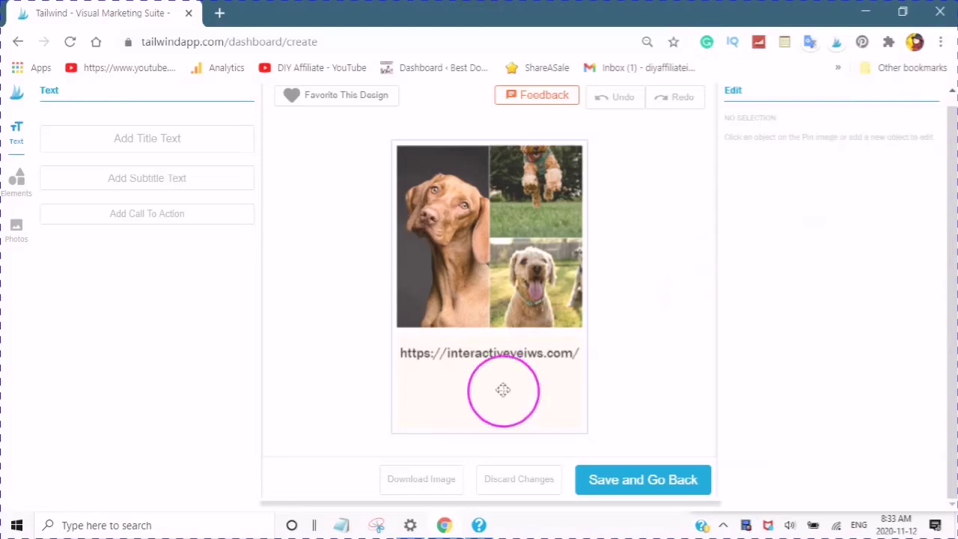
click(127, 149)
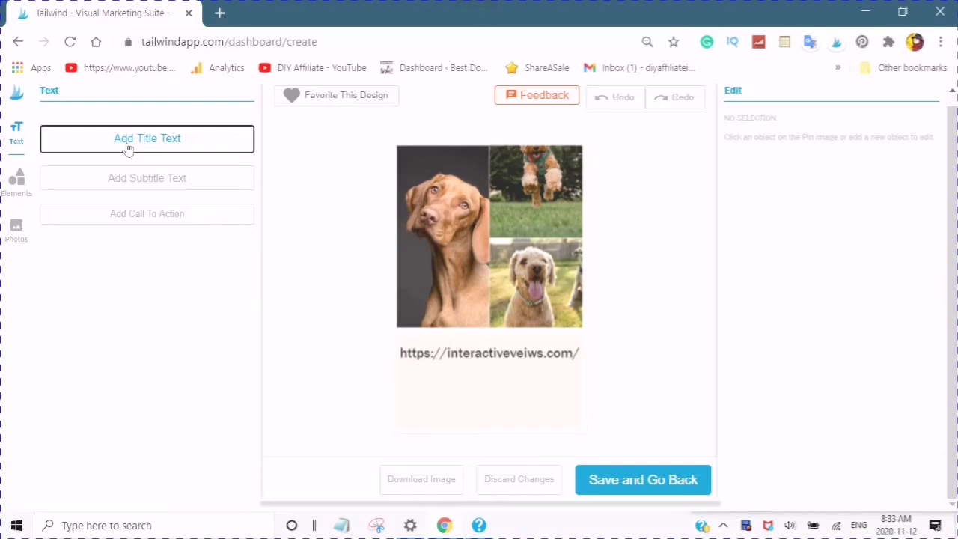
drag(533, 288, 485, 408)
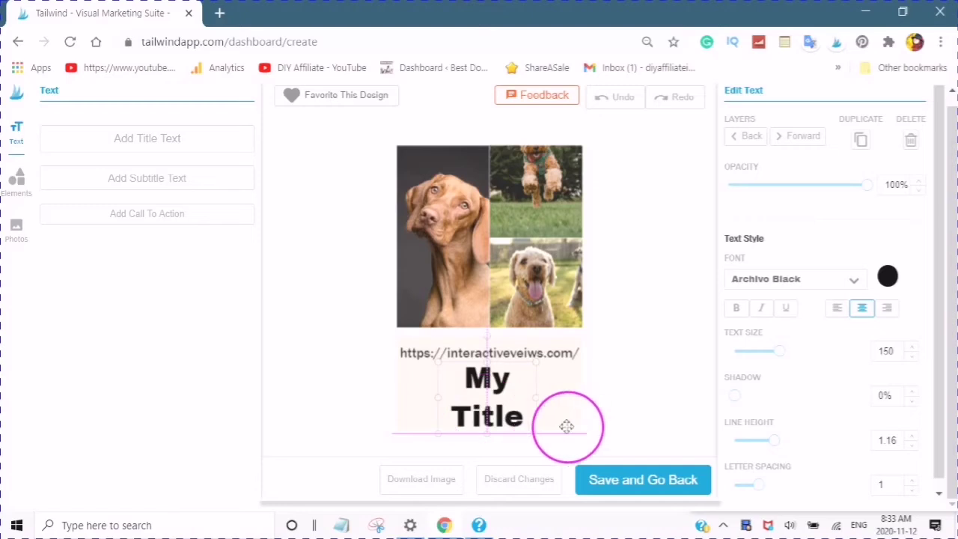
Replace the new title's "My Title" placeholder with "Try The Airplane Game".
click(524, 416)
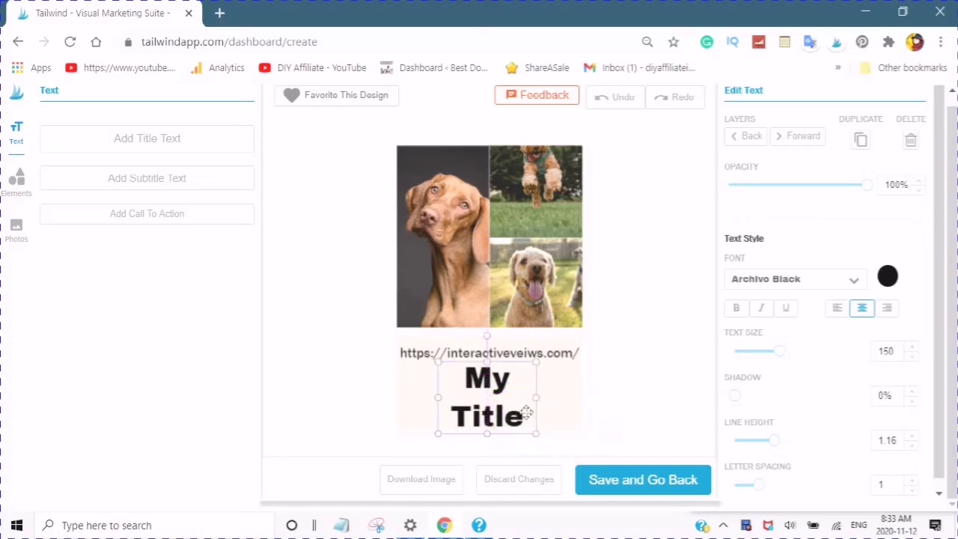
click(524, 410)
click(582, 395)
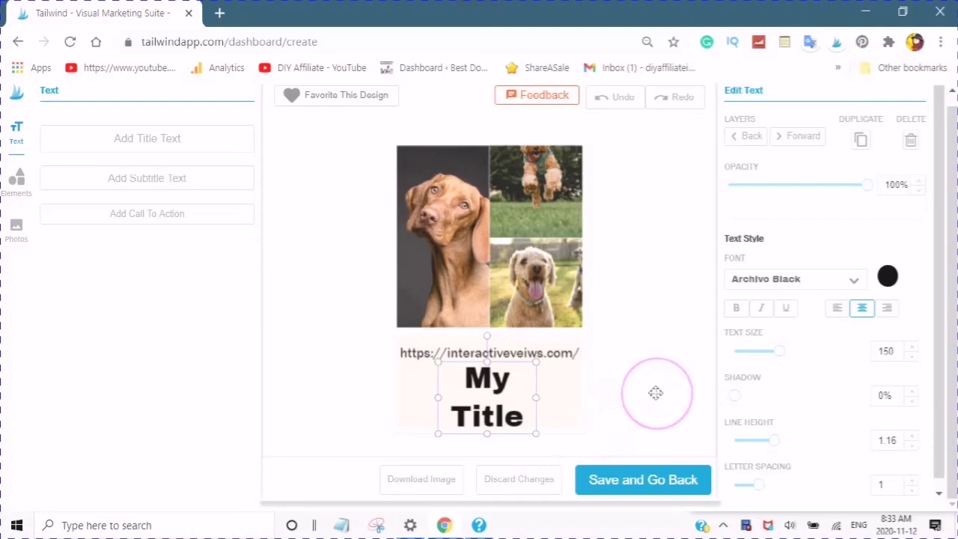
click(489, 395)
click(546, 415)
click(654, 367)
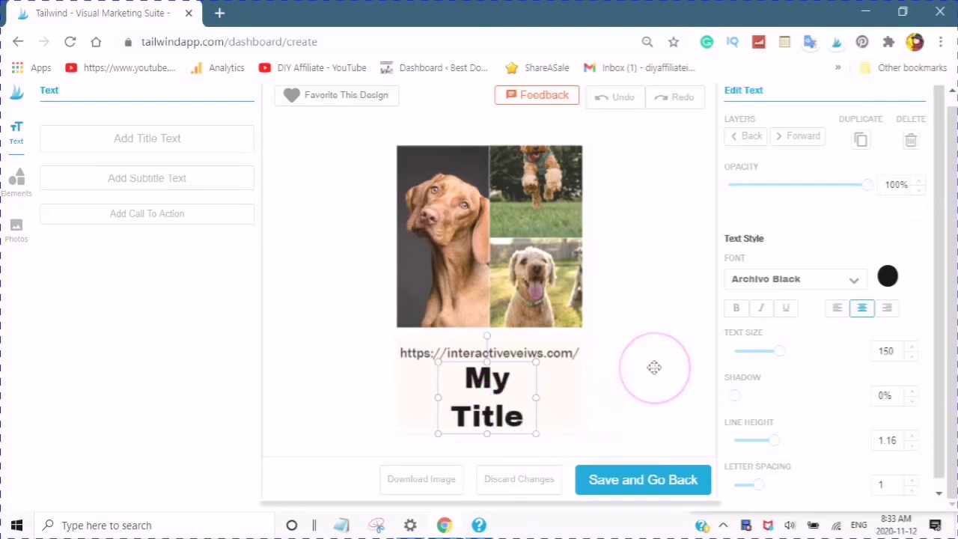
click(561, 434)
click(531, 414)
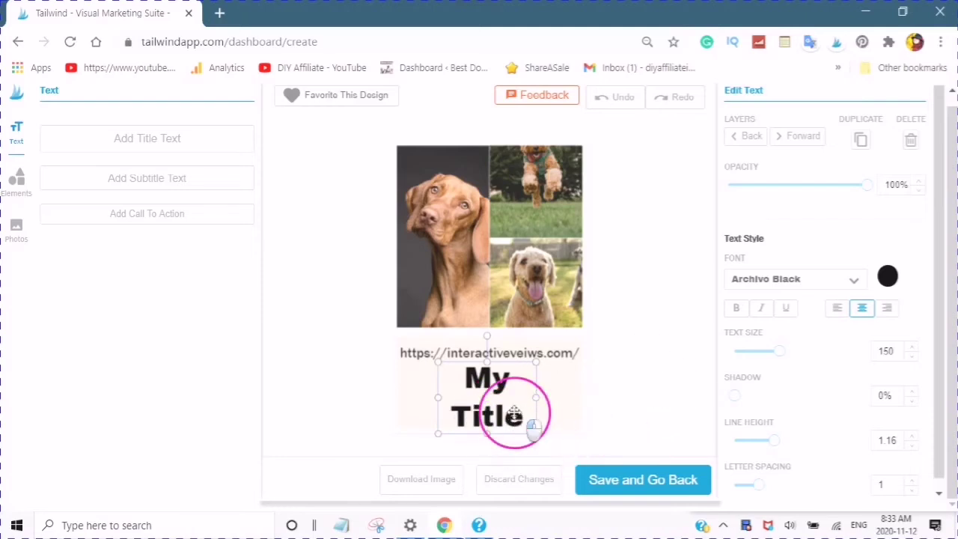
click(514, 414)
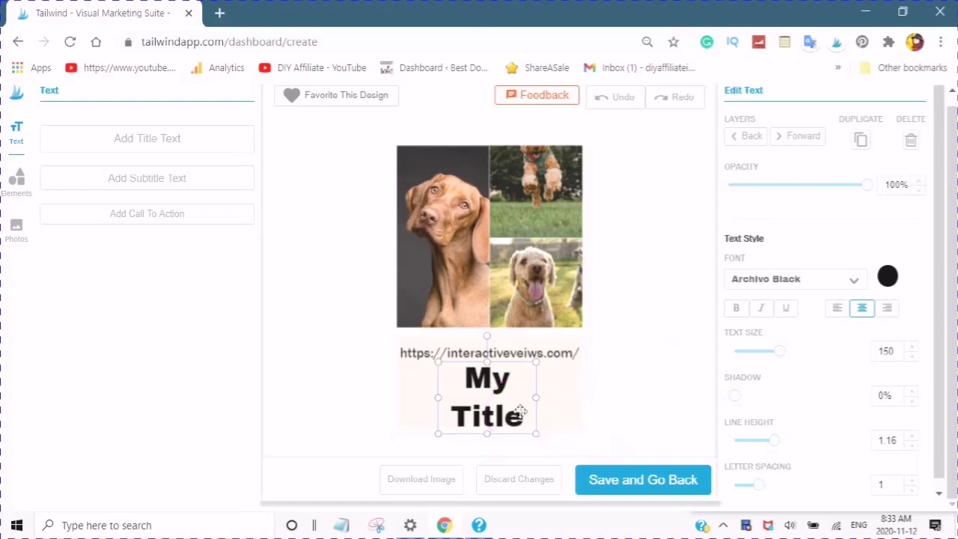
click(520, 412)
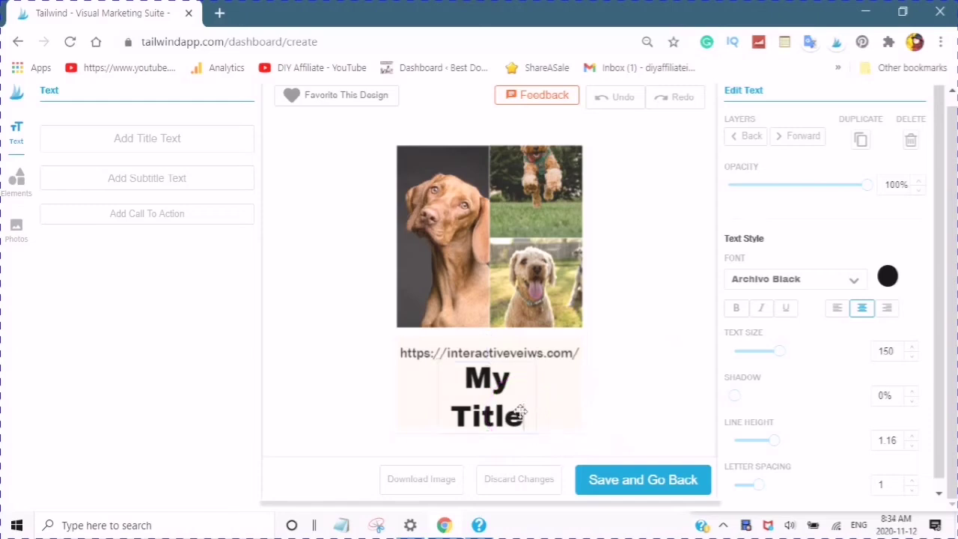
key(BackSpace)
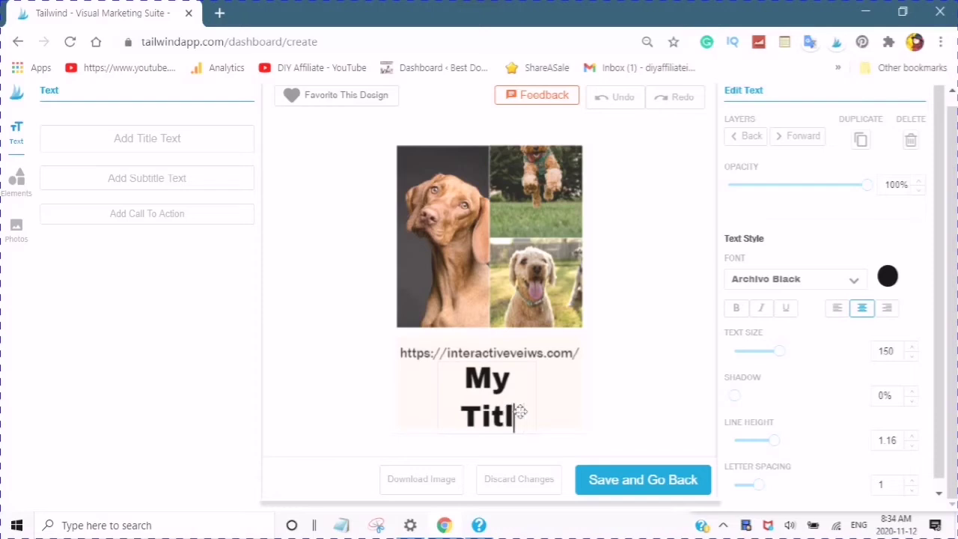
key(BackSpace)
key(BackSpace)
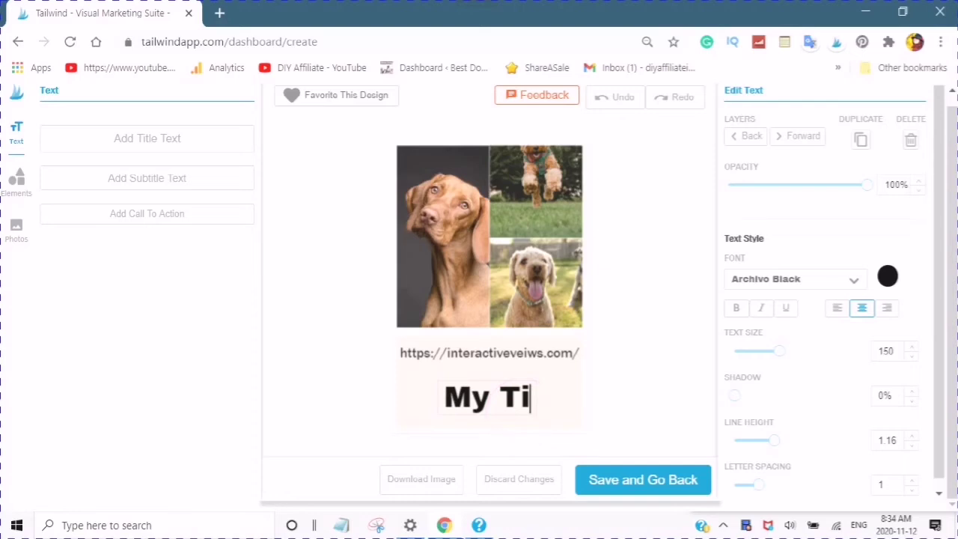
key(BackSpace)
key(BackSpace)
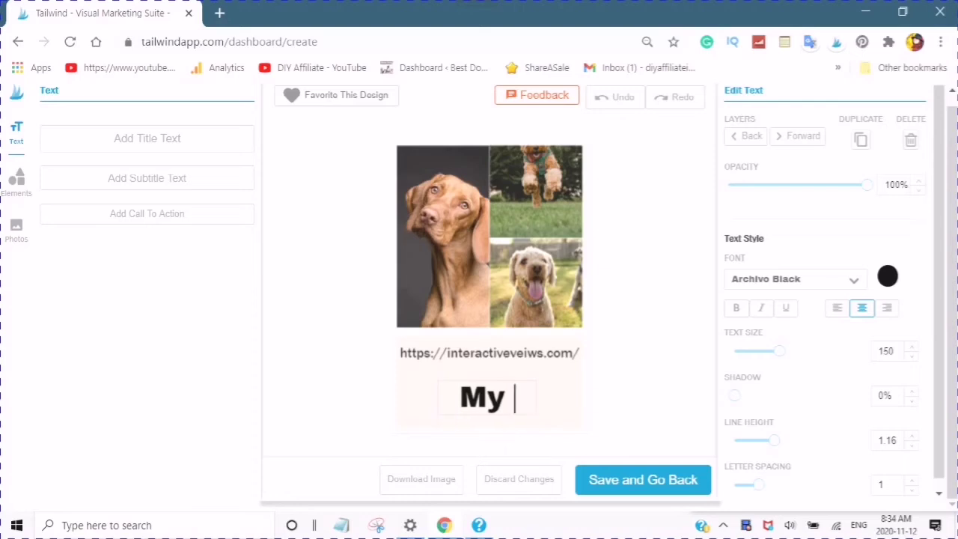
key(BackSpace)
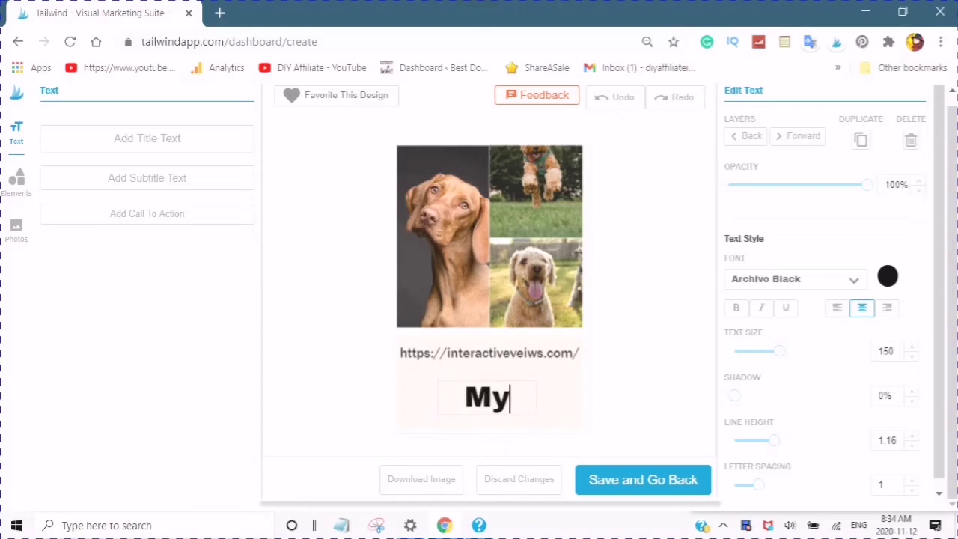
key(BackSpace)
key(BackSpace)
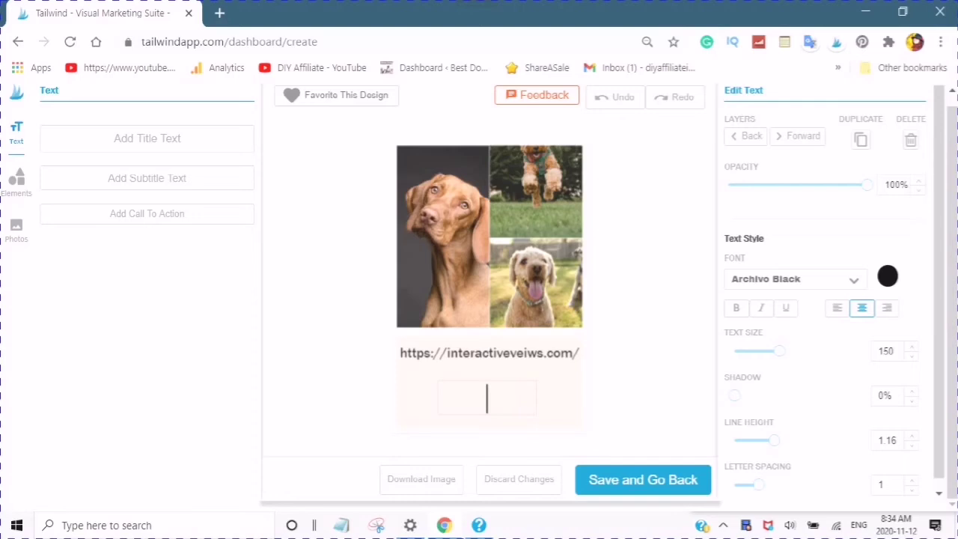
text(Try)
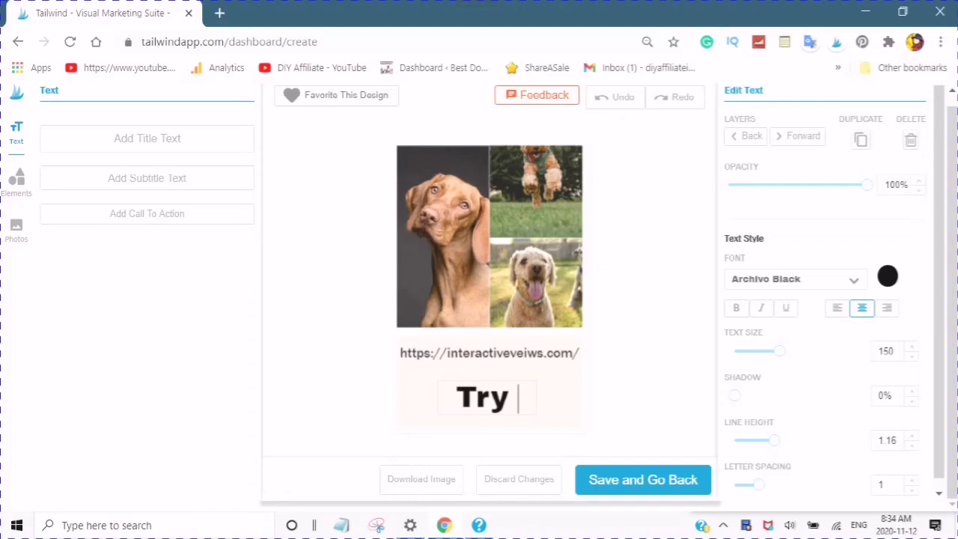
text(Th)
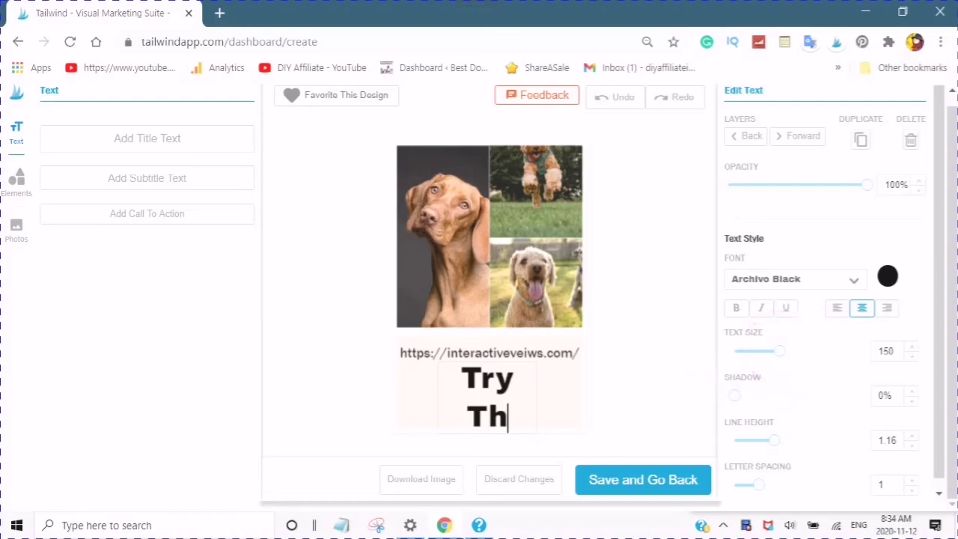
Reduce the new title's text size to 37 and align the text left.
drag(778, 351, 737, 350)
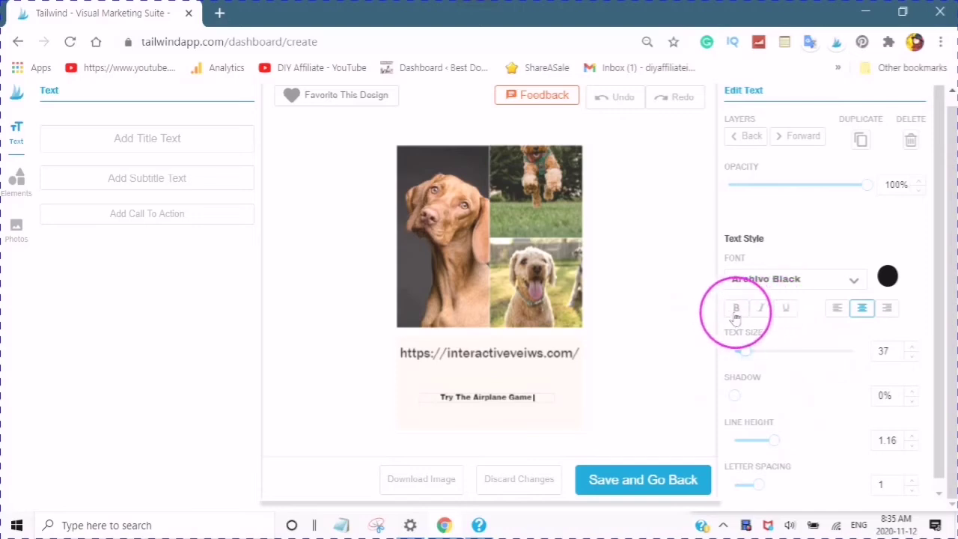
click(784, 308)
click(837, 309)
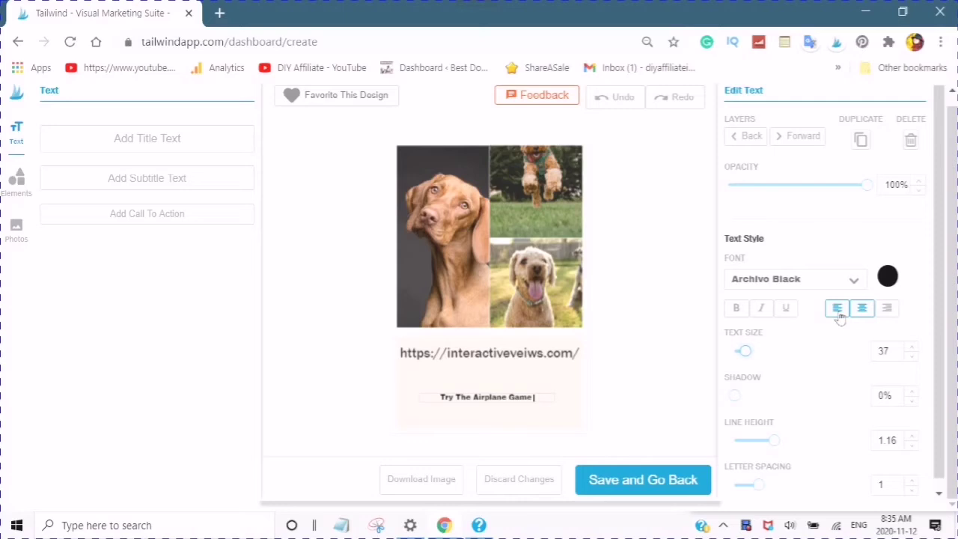
click(839, 318)
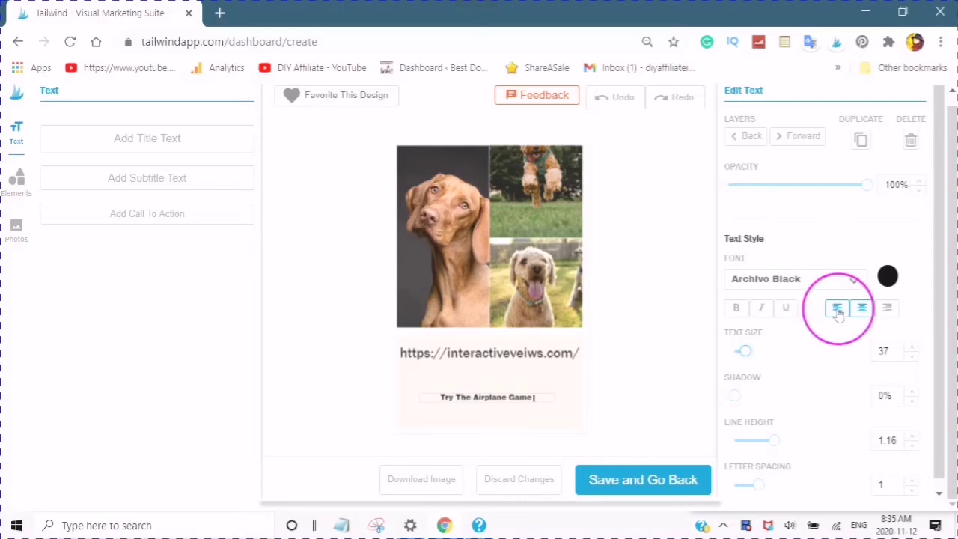
click(887, 309)
click(839, 317)
click(838, 314)
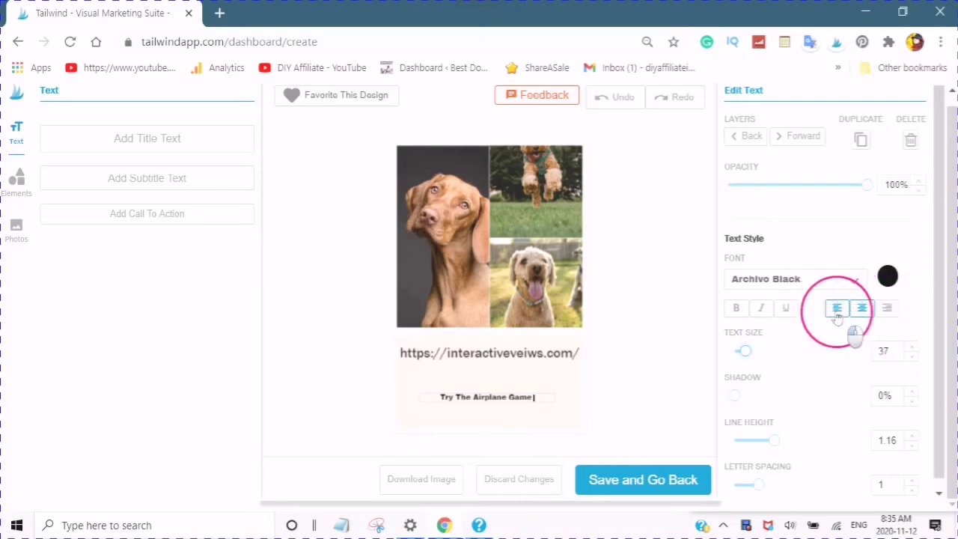
Enlarge the title's text size to 65 and widen its text box so the title fits on one line.
click(498, 397)
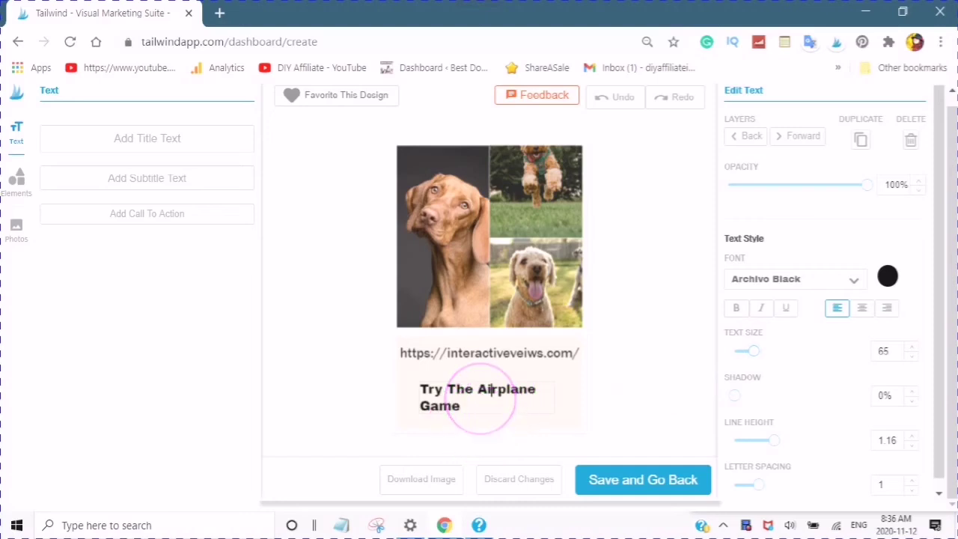
click(488, 403)
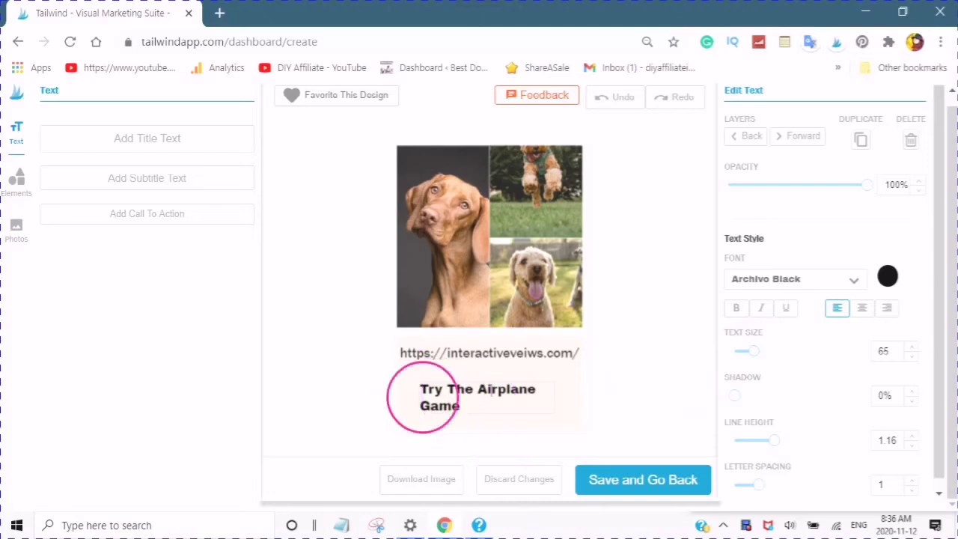
click(418, 397)
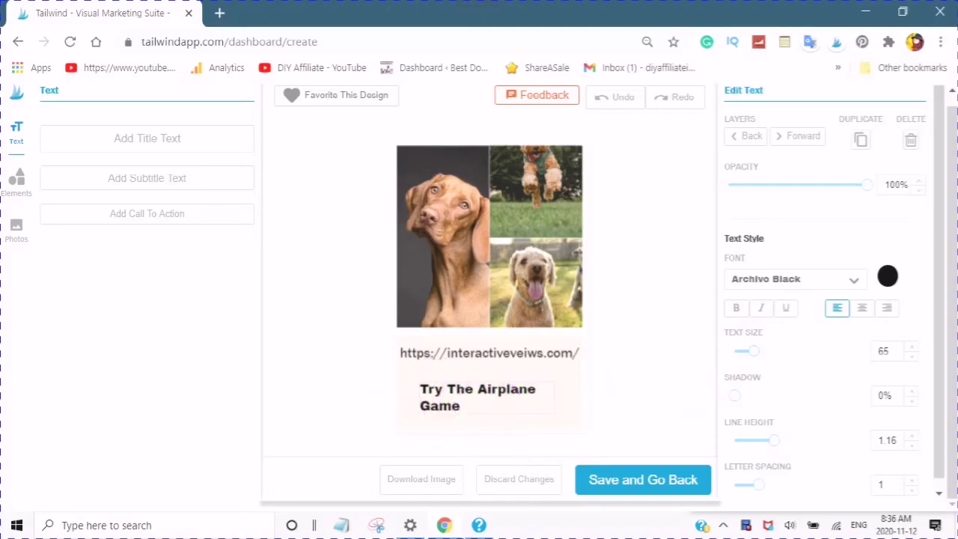
click(529, 416)
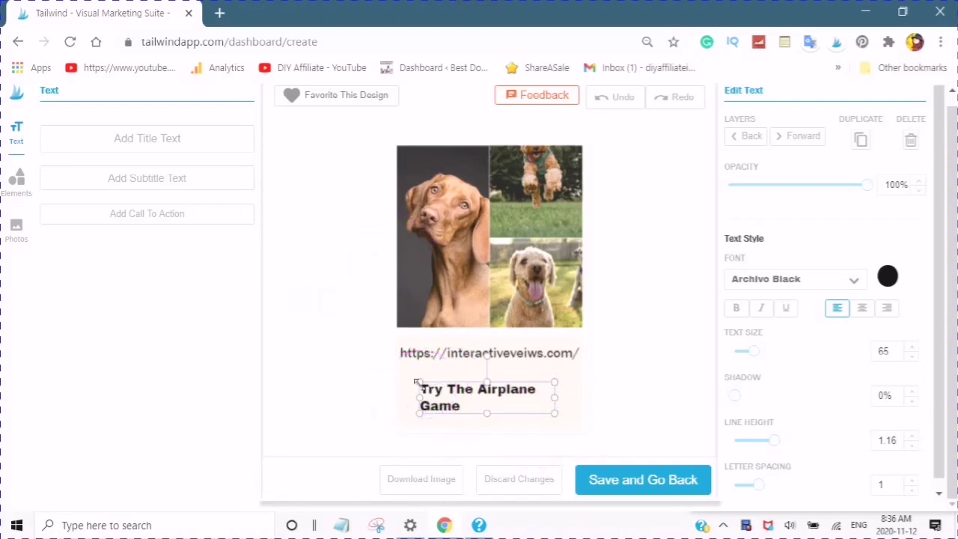
drag(417, 382, 396, 380)
drag(568, 406, 598, 398)
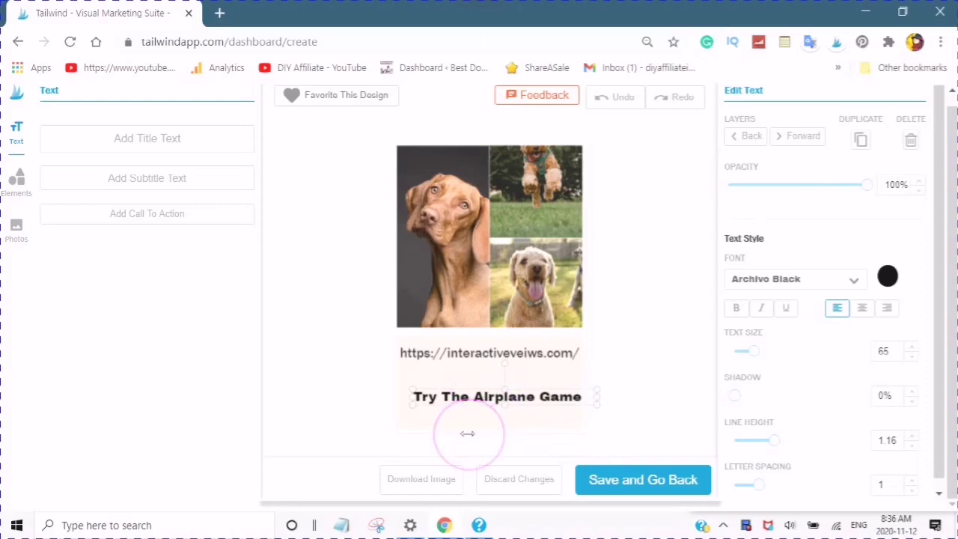
Move the title line directly beneath the web address, lined up with the address's left edge.
mouse_move(485, 399)
mouse_down()
mouse_move(494, 400)
mouse_move(476, 408)
mouse_up()
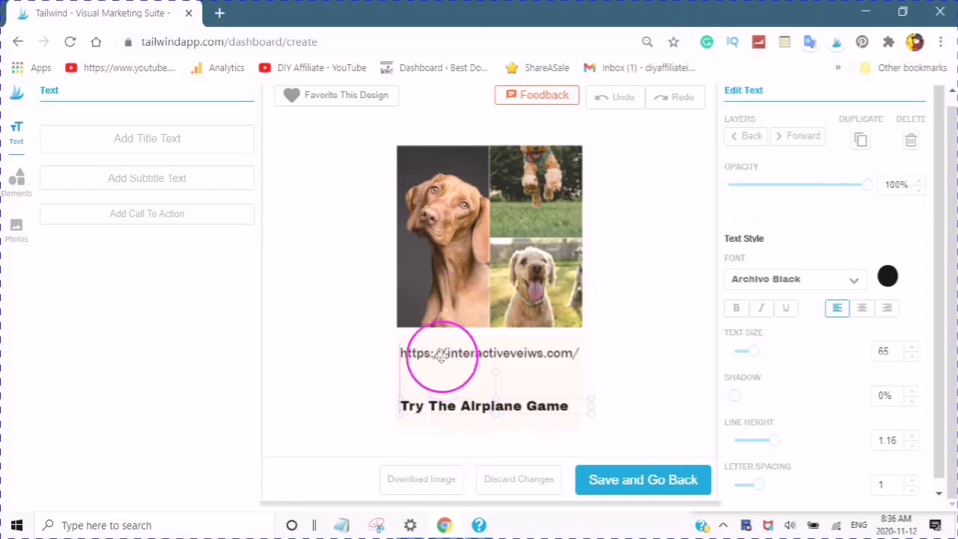
click(466, 398)
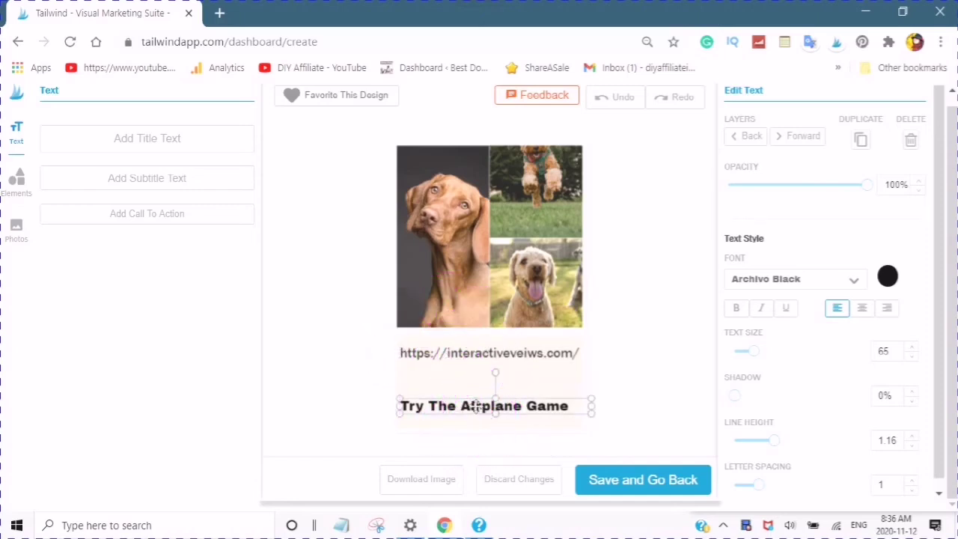
drag(484, 402, 478, 382)
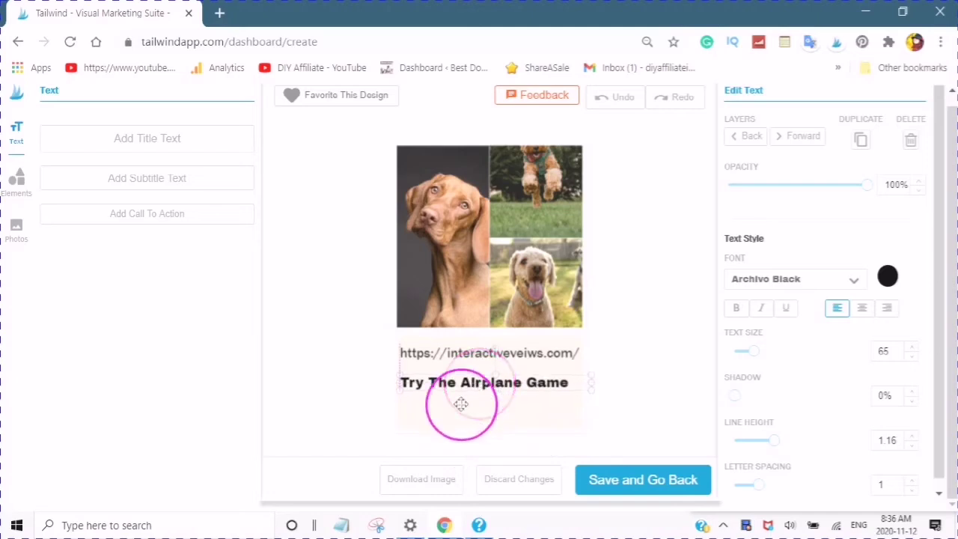
Duplicate the "Try The Airplane Game" line, place the copy below it and change the copy's text to "Free EBook Download".
click(862, 142)
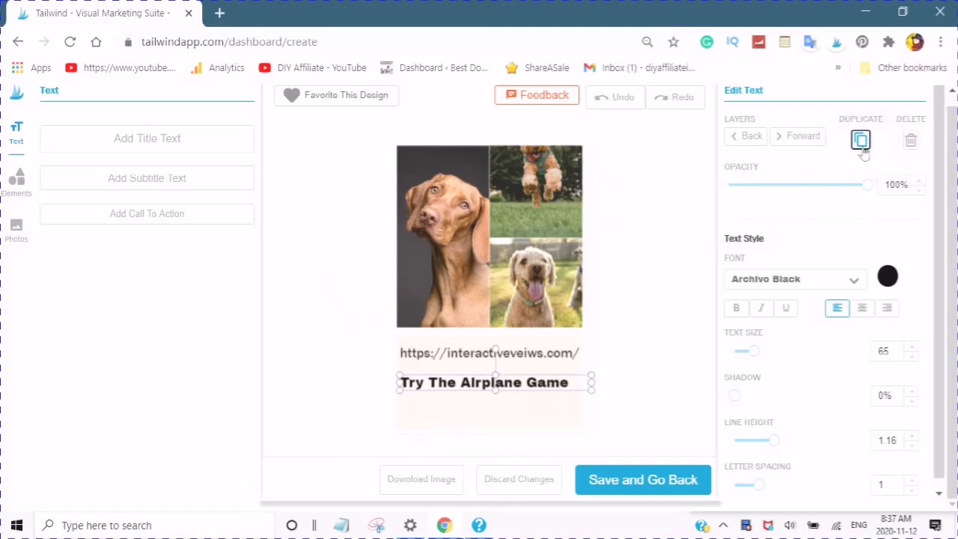
drag(498, 386, 487, 423)
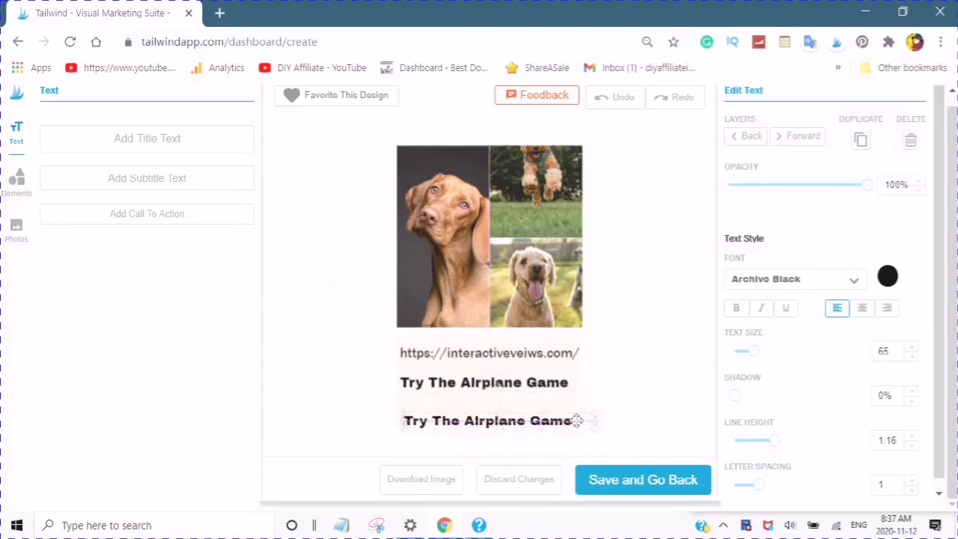
click(571, 421)
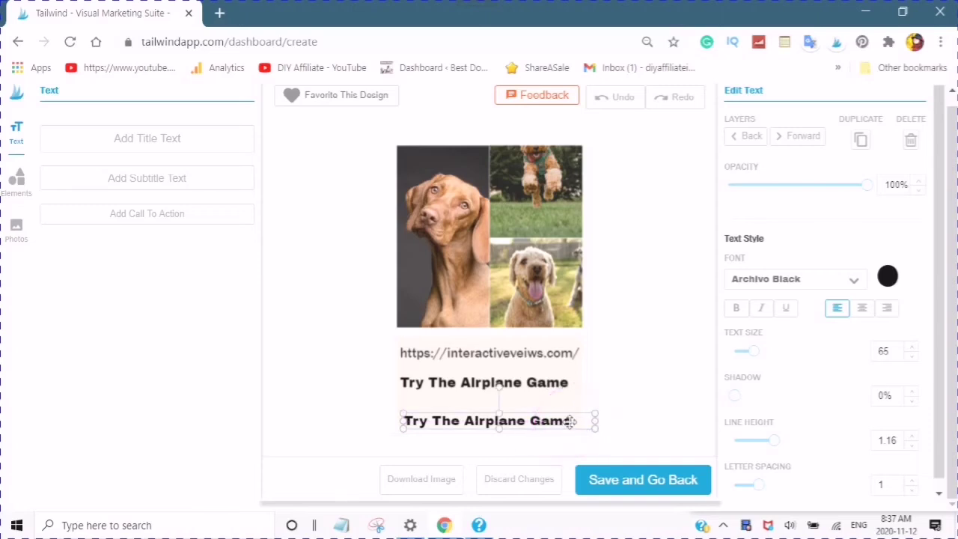
click(575, 420)
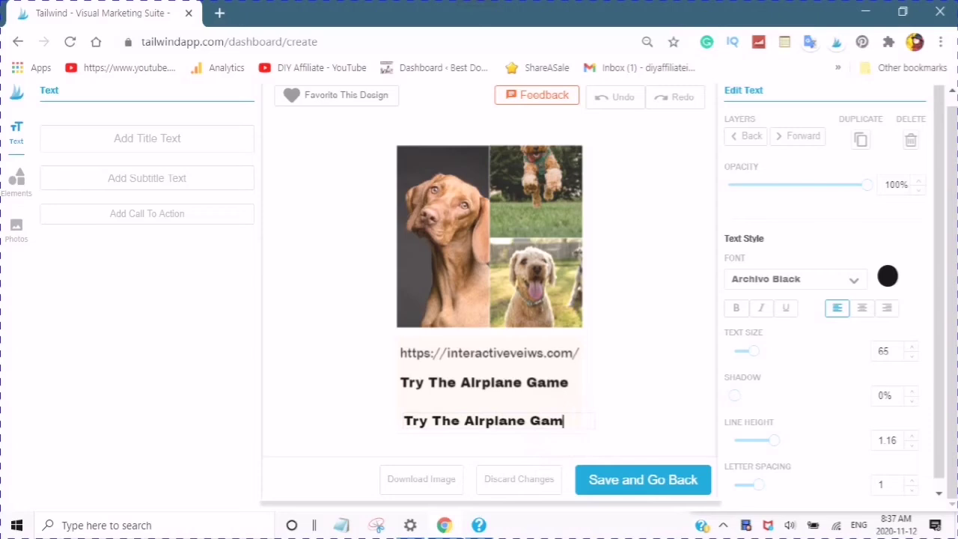
key(BackSpace)
key(BackSpace)
key(BackSpace)
key(BackSpace)
key(BackSpace)
key(BackSpace)
key(BackSpace)
key(BackSpace)
key(BackSpace)
key(BackSpace)
key(BackSpace)
key(BackSpace)
key(BackSpace)
key(BackSpace)
key(BackSpace)
key(BackSpace)
key(BackSpace)
key(BackSpace)
key(BackSpace)
key(BackSpace)
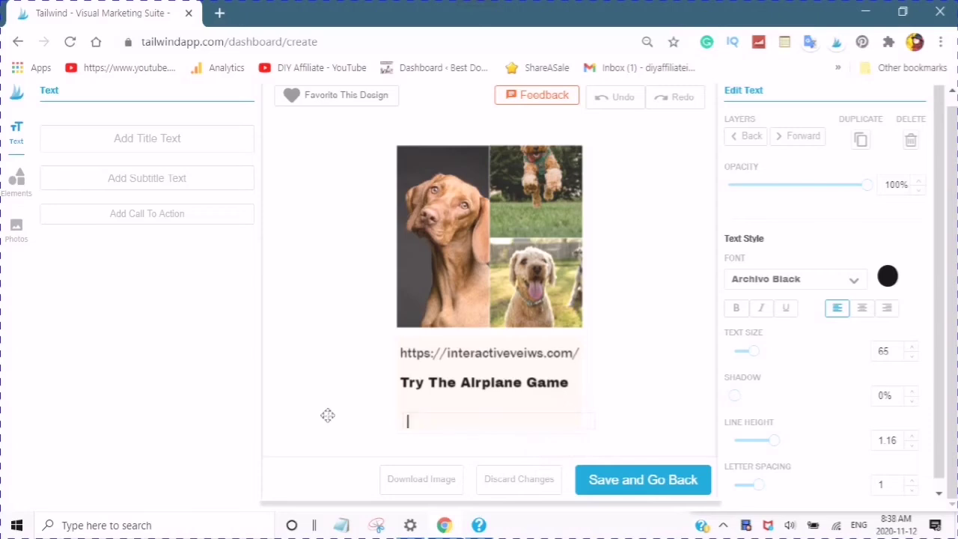
click(325, 415)
text(Free EBook Download)
click(325, 415)
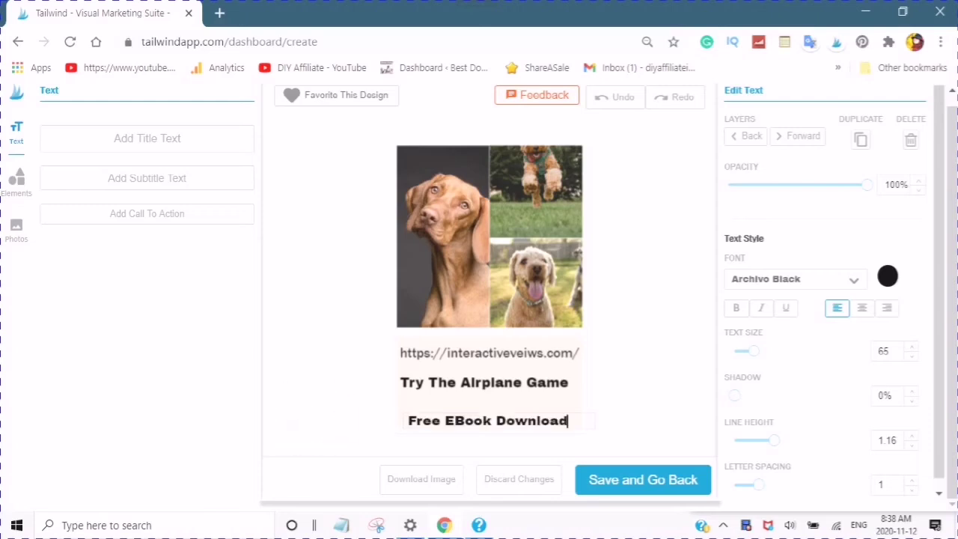
Search the graphic elements library for "book".
click(19, 184)
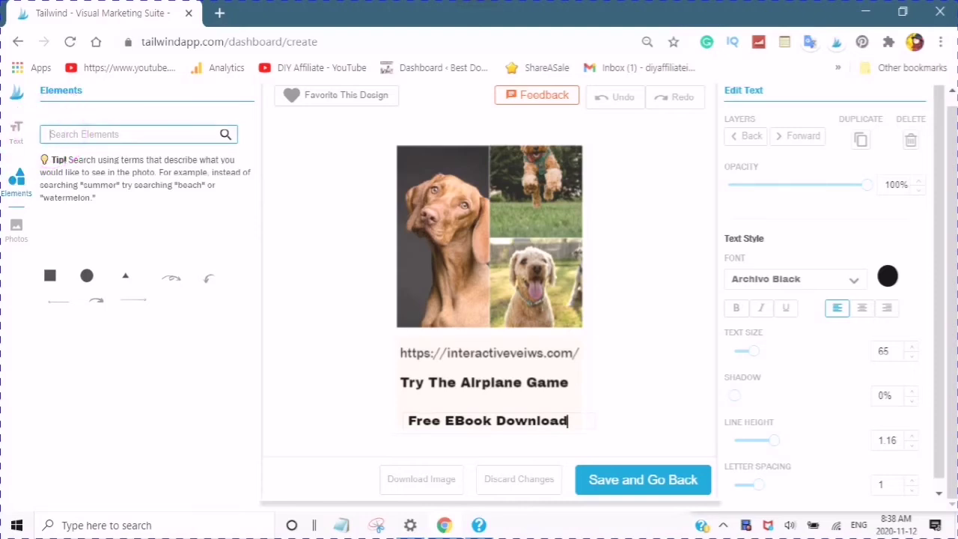
text(Ebboks)
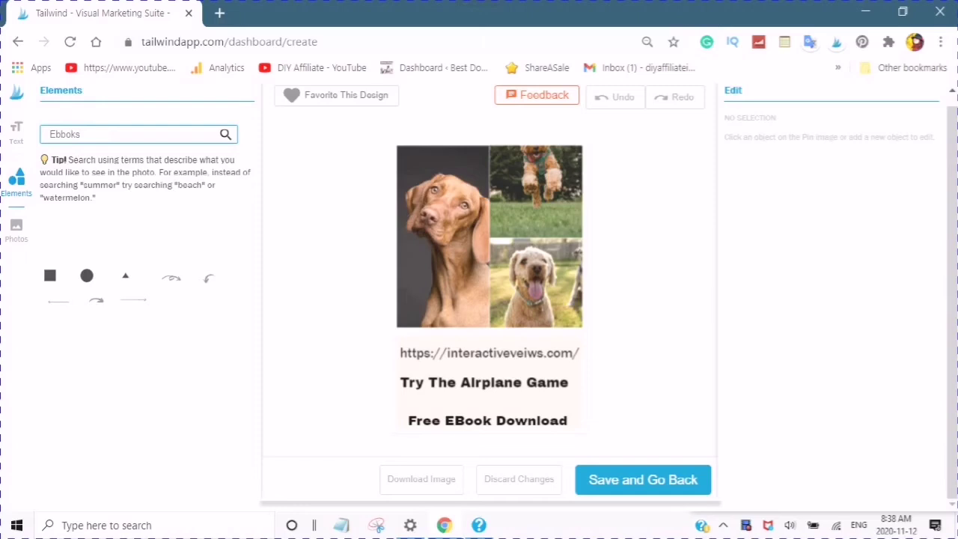
click(224, 134)
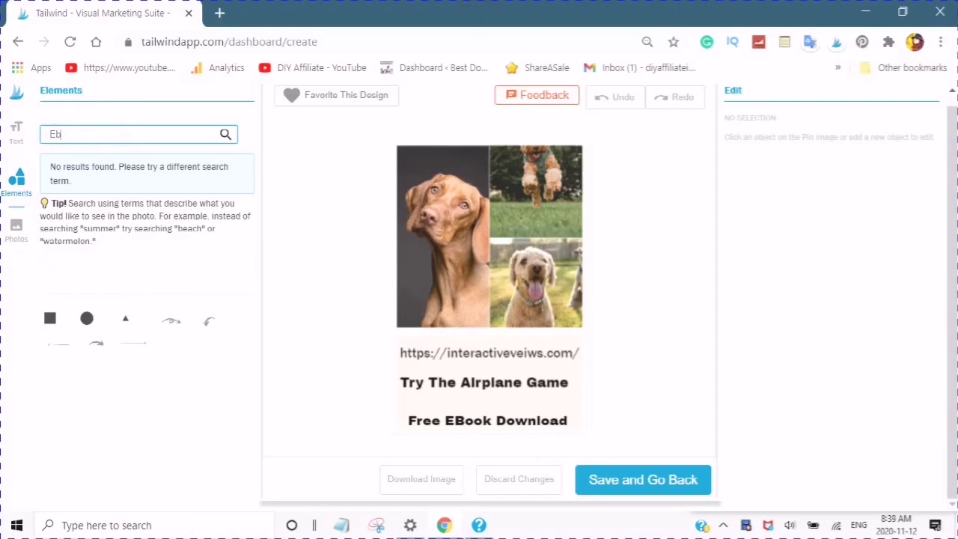
key(BackSpace)
key(BackSpace)
text(book)
key(Return)
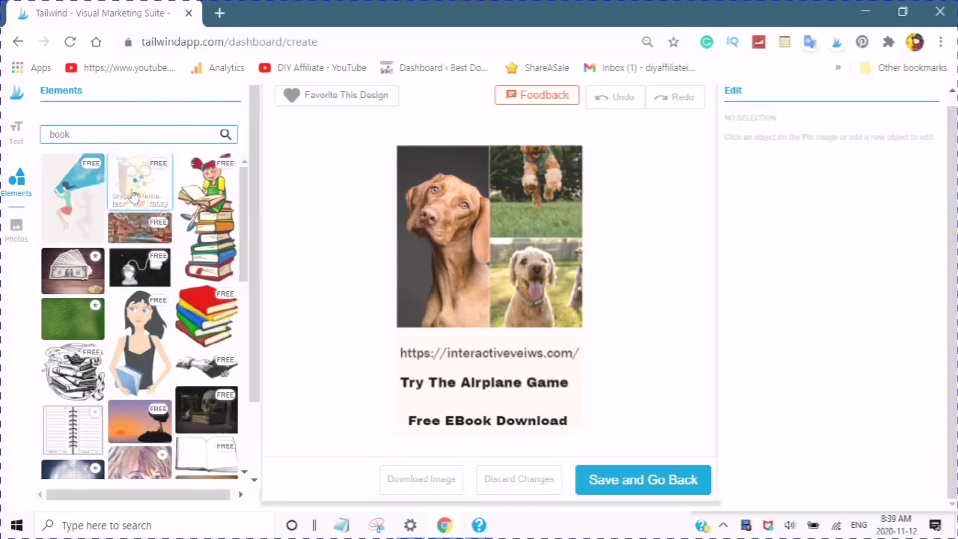
Insert the yellow book character with glasses, shrink it and place it over the start of the web address.
click(134, 194)
drag(391, 272, 479, 391)
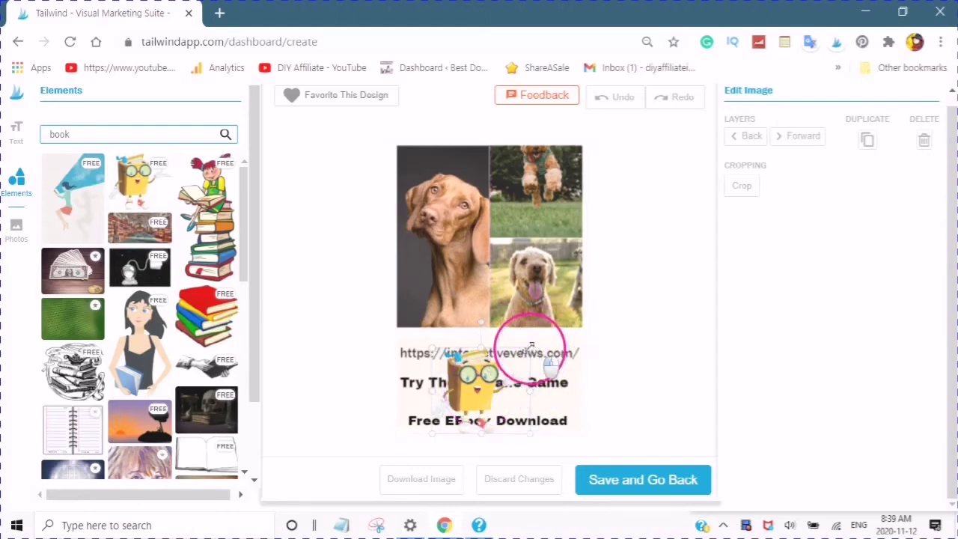
drag(534, 342, 495, 419)
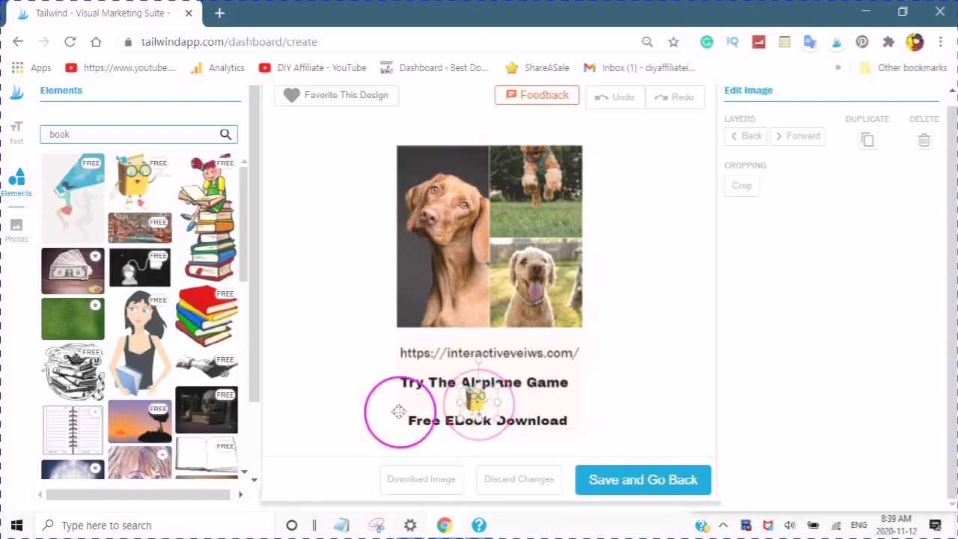
click(477, 402)
drag(478, 402, 450, 342)
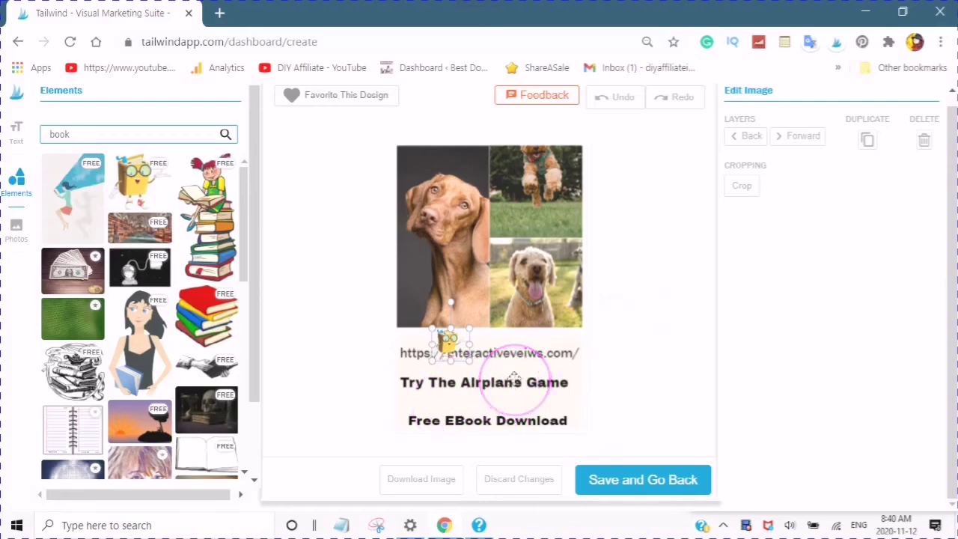
click(653, 343)
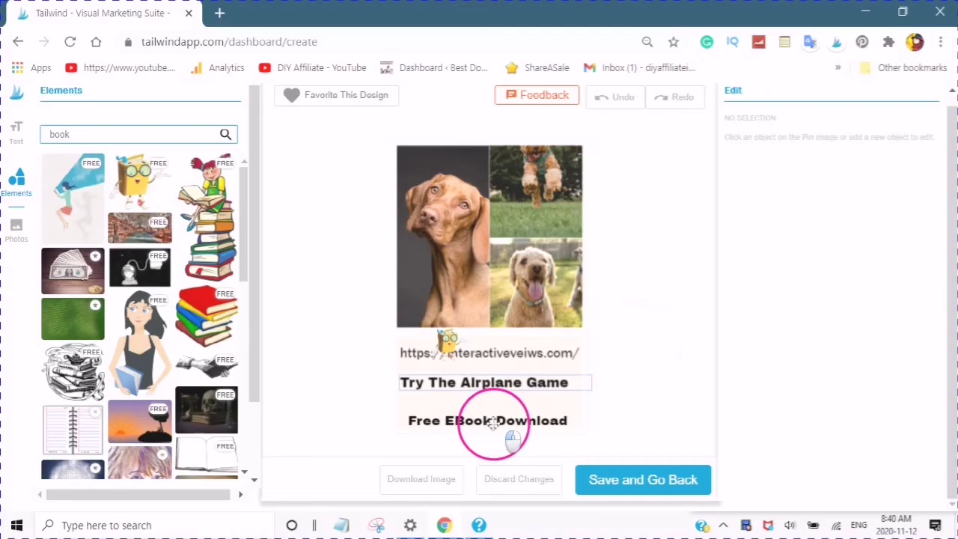
Lower the "Try The Airplane Game" line to just above "Free EBook Download" and place the small book character between it and the web address.
drag(493, 424, 495, 404)
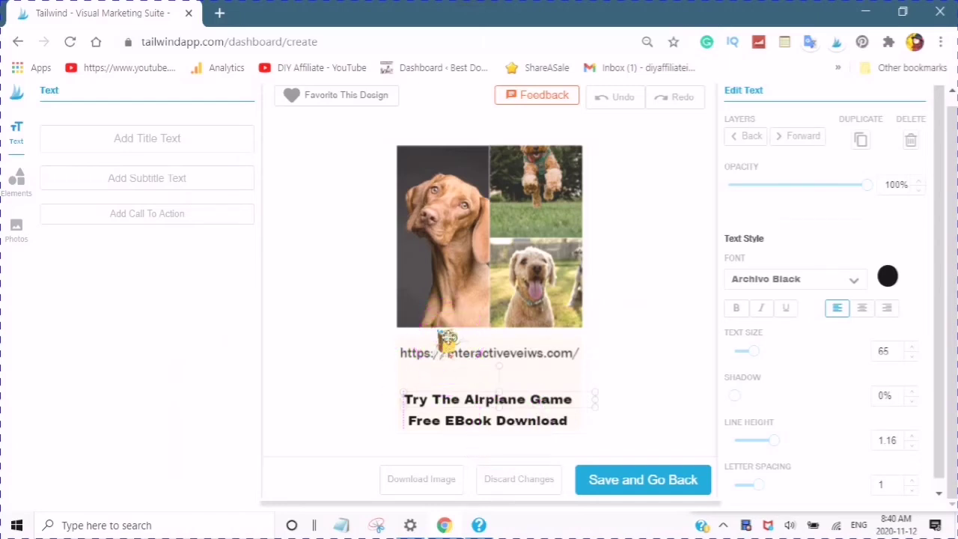
click(664, 336)
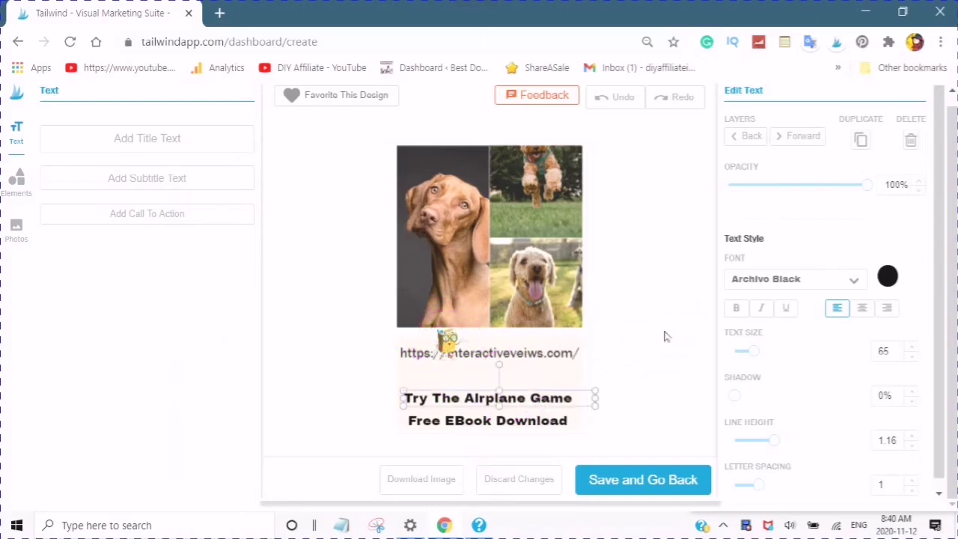
click(447, 341)
click(447, 342)
drag(448, 342, 479, 371)
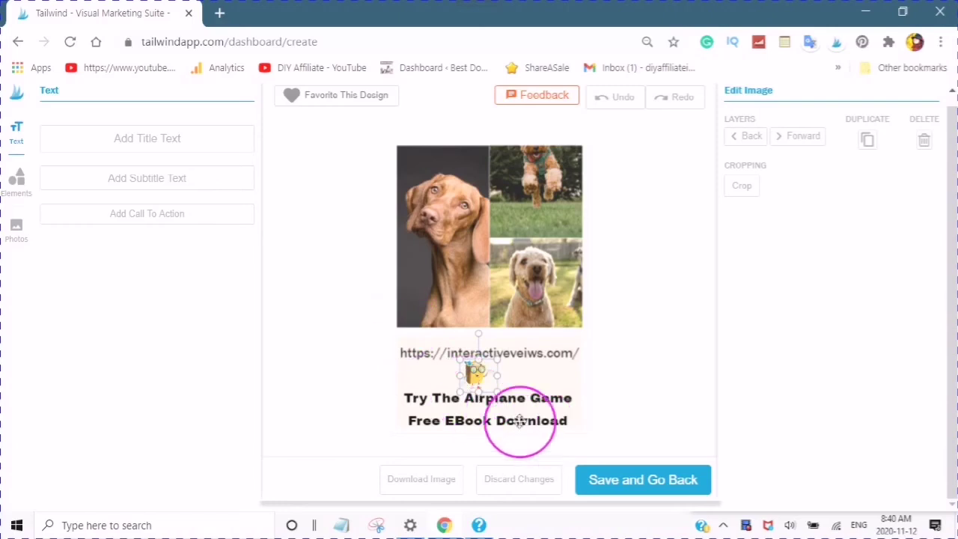
Enlarge the book character, center it over the text lines and send it one layer back behind the text.
click(492, 390)
mouse_move(491, 391)
mouse_down()
mouse_move(521, 457)
mouse_move(483, 370)
mouse_move(484, 391)
mouse_up()
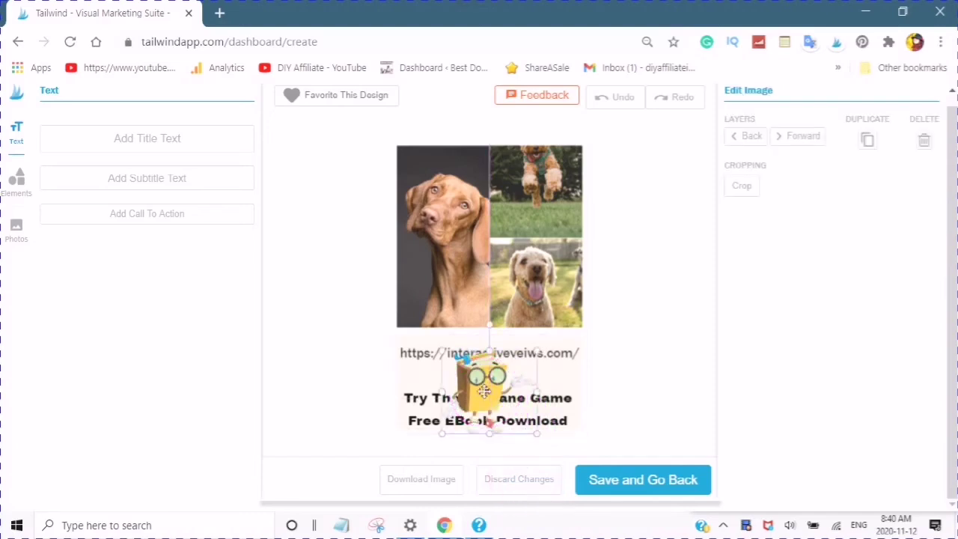
click(736, 139)
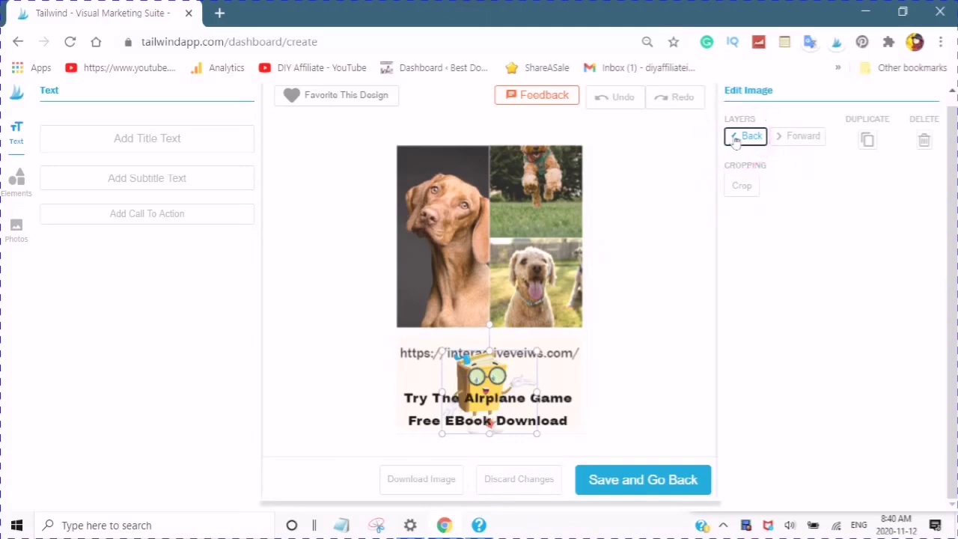
Try 35% opacity on the "Try The Airplane Game" line, and set it to 78%.
click(487, 397)
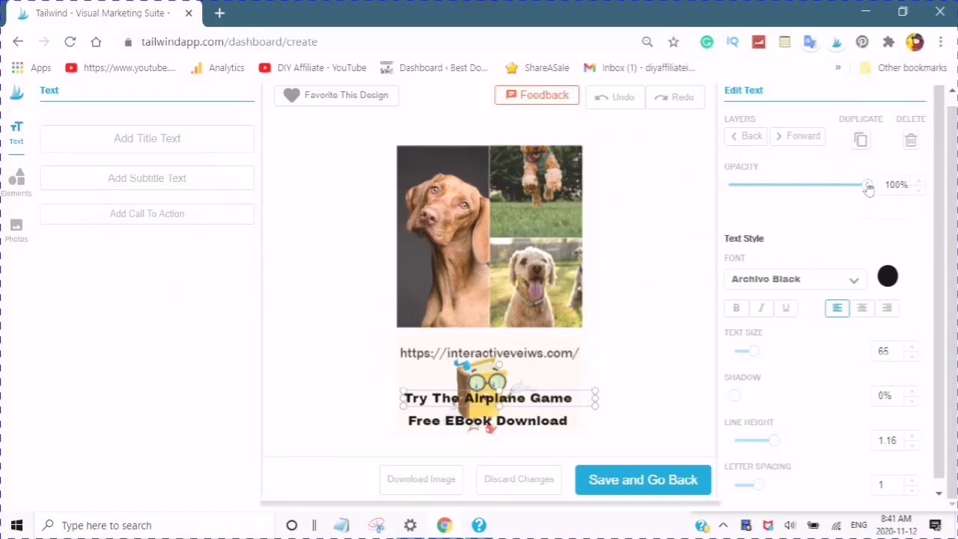
drag(868, 188, 778, 197)
click(645, 301)
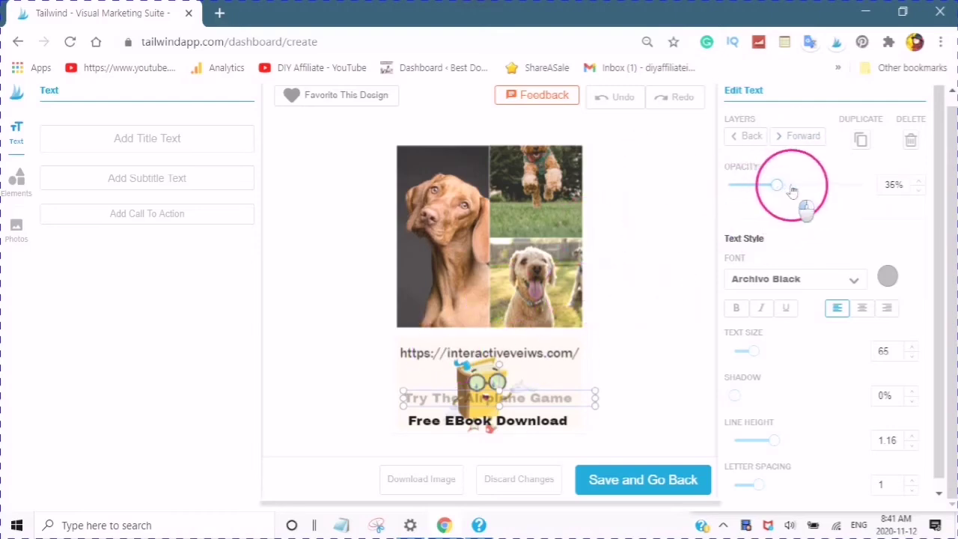
drag(818, 195, 840, 195)
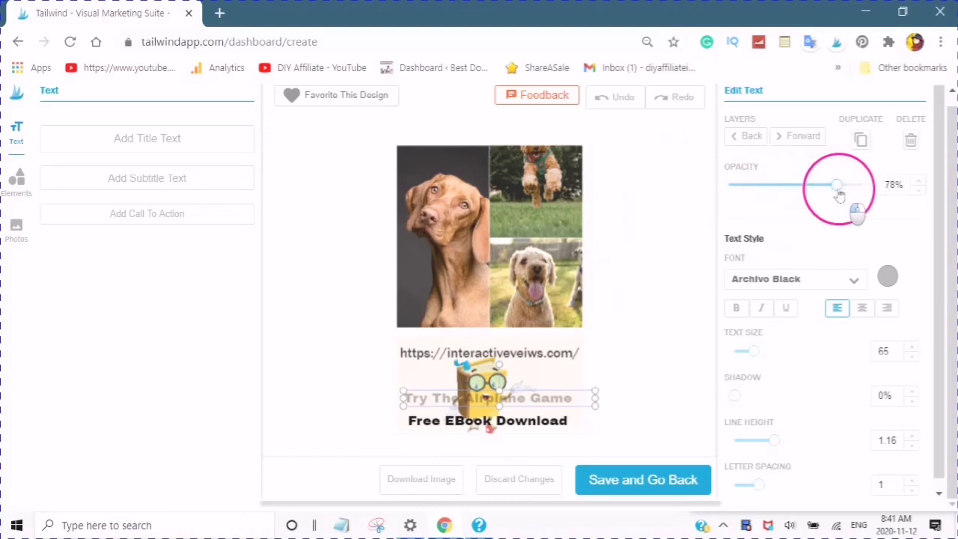
click(478, 374)
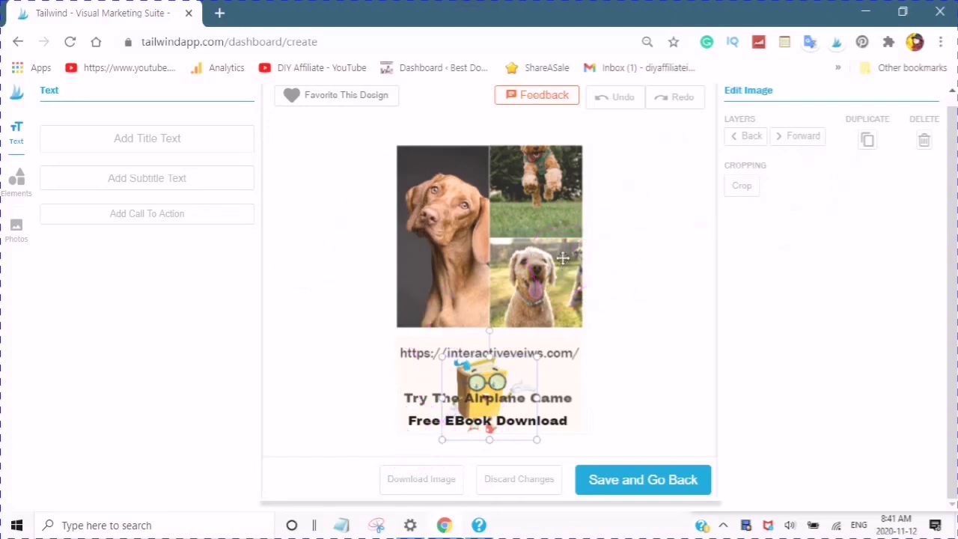
click(634, 349)
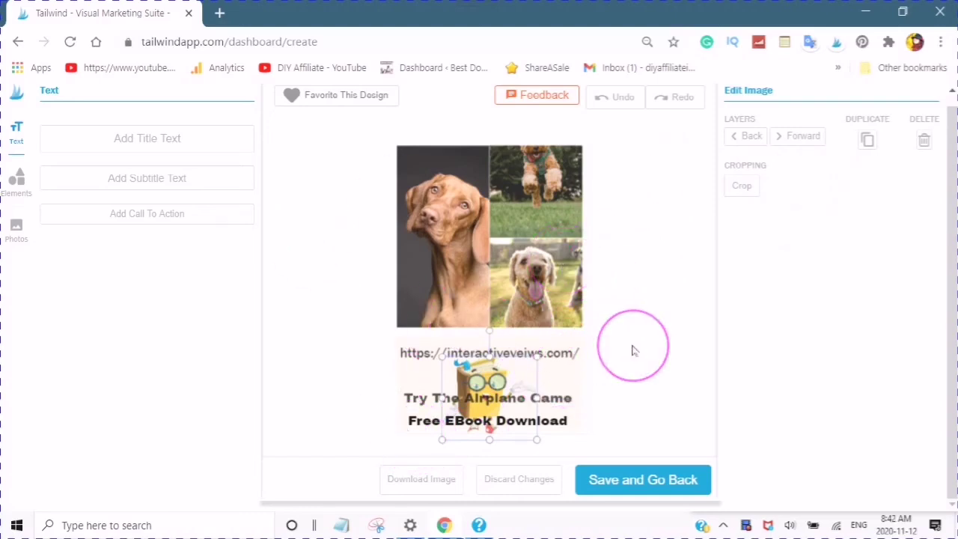
click(524, 393)
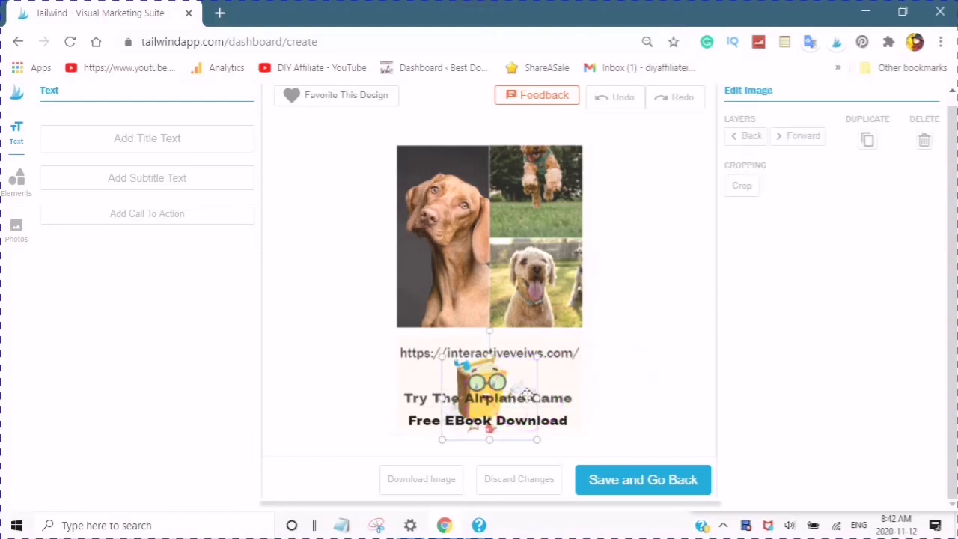
Search the stock photos for "dogs" and add the photo of the resting French bulldog to the design.
click(16, 235)
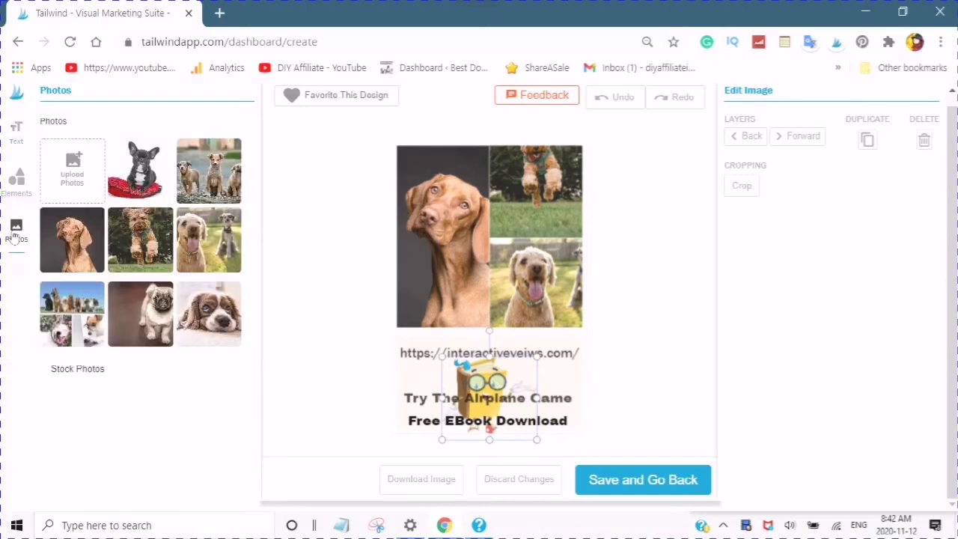
click(71, 180)
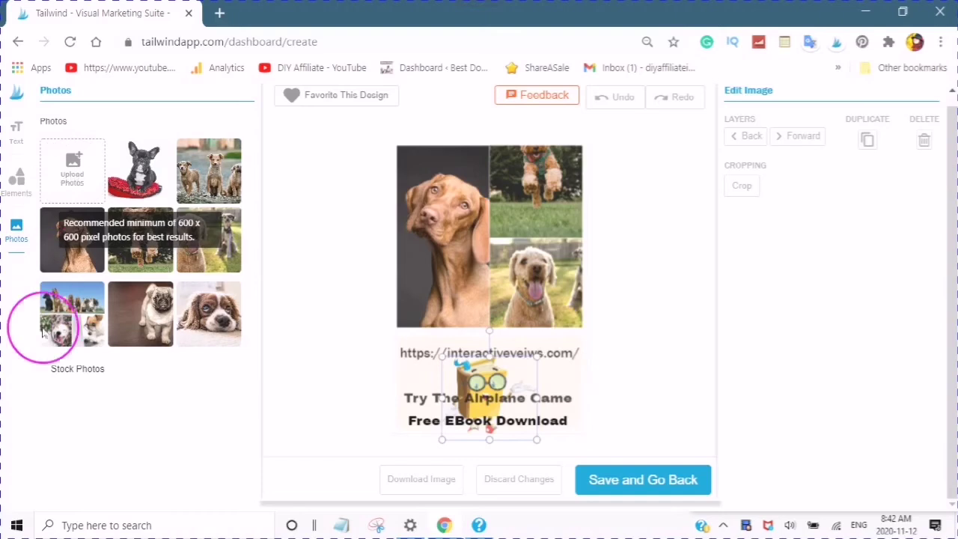
click(81, 371)
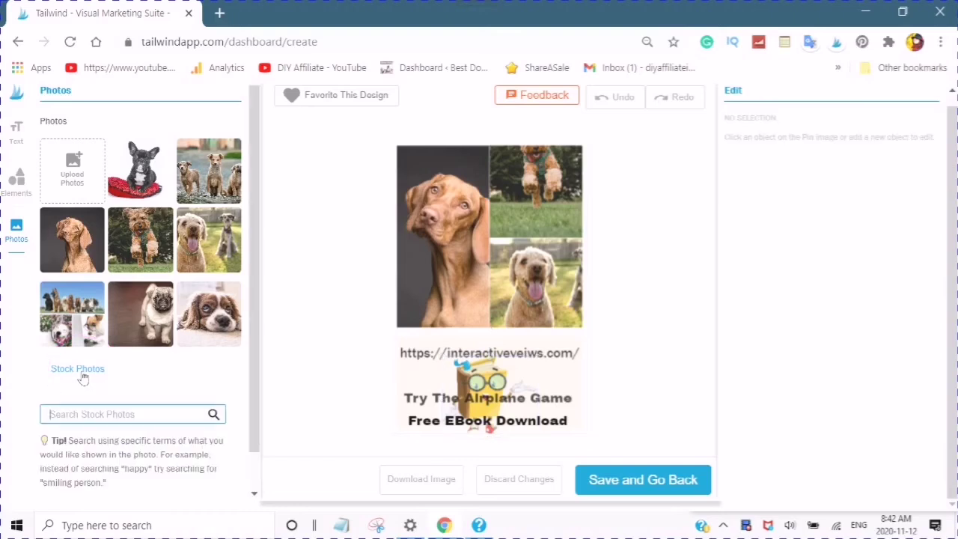
click(59, 416)
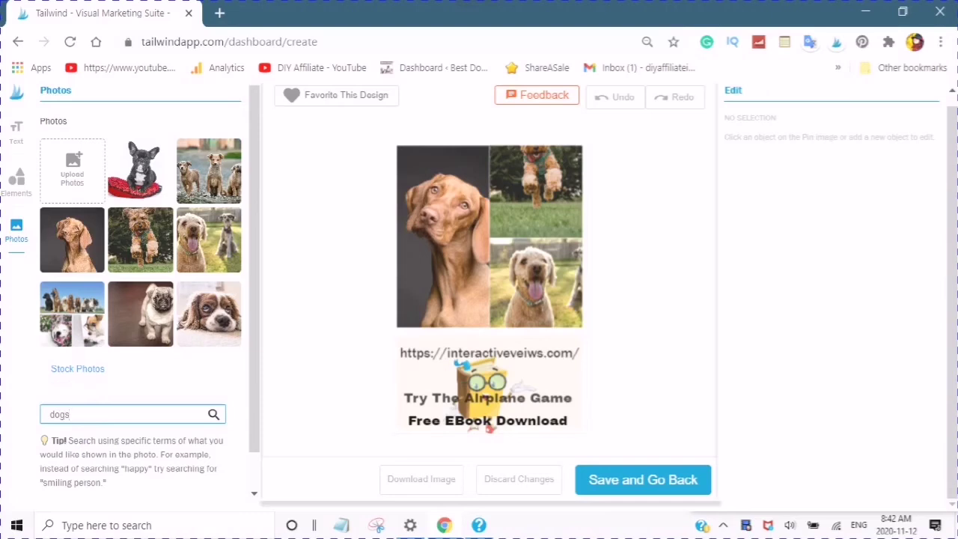
text(dogs)
key(Return)
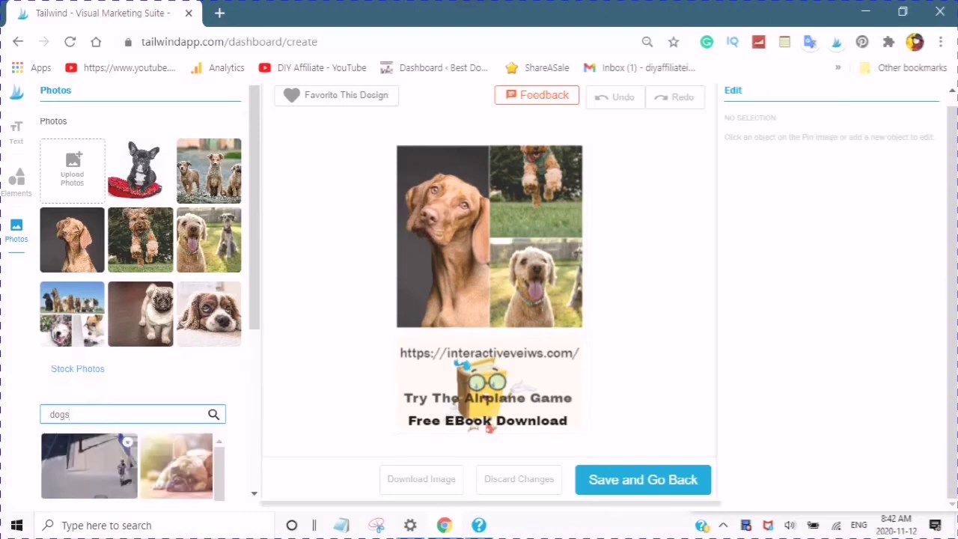
click(172, 487)
click(171, 488)
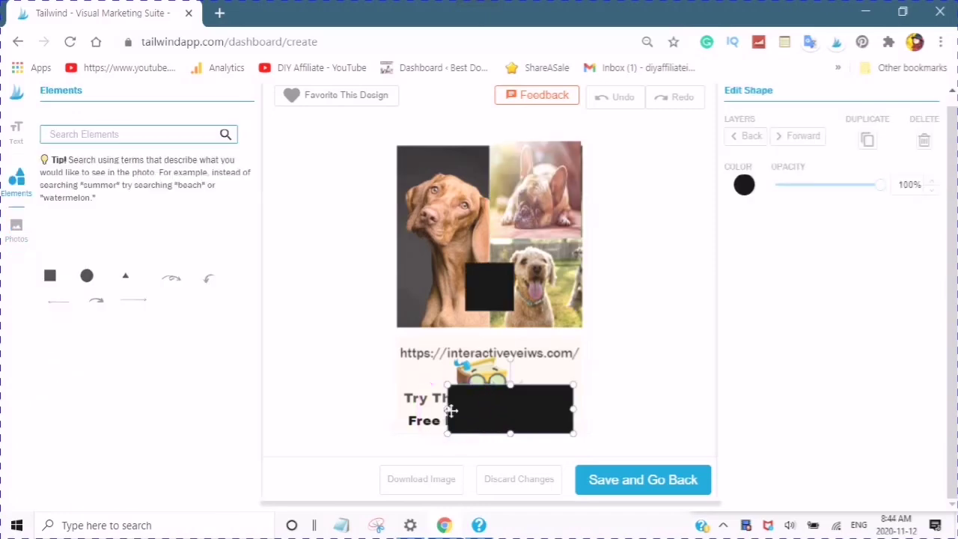
Widen the black rectangle over the text lines towards the design's left edge and open the background shape's color setting.
click(452, 408)
drag(452, 408, 399, 417)
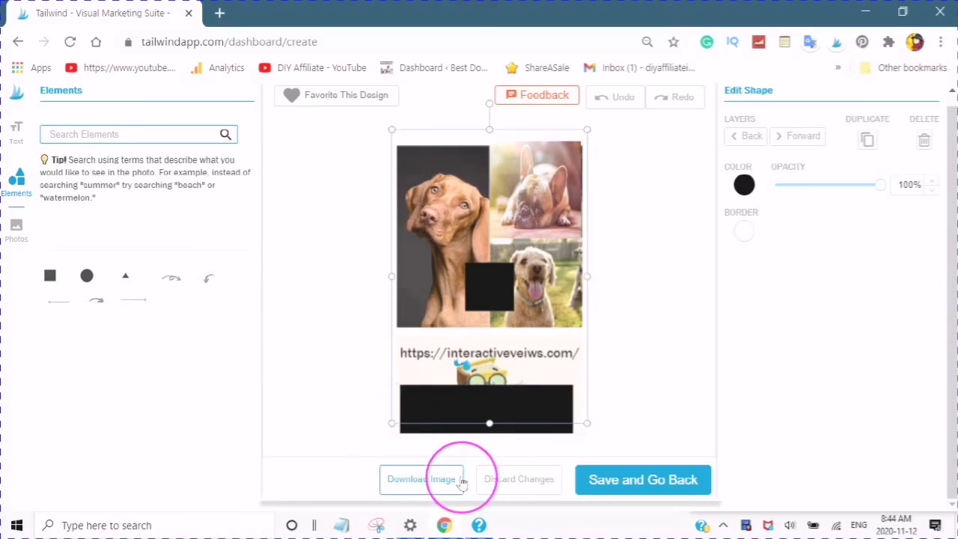
click(744, 190)
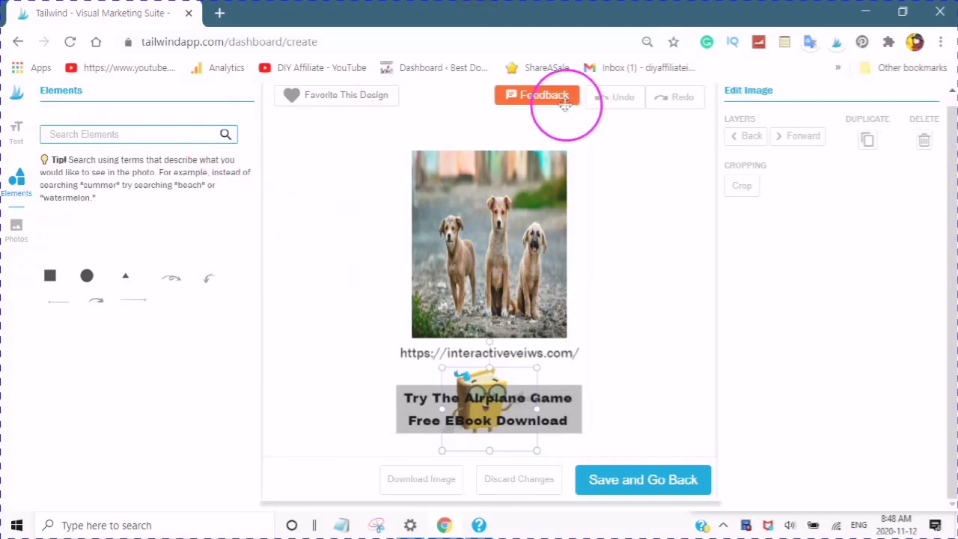
Download the finished design as a JPEG image under the suggested file name, and save the design to return to the gallery.
click(415, 485)
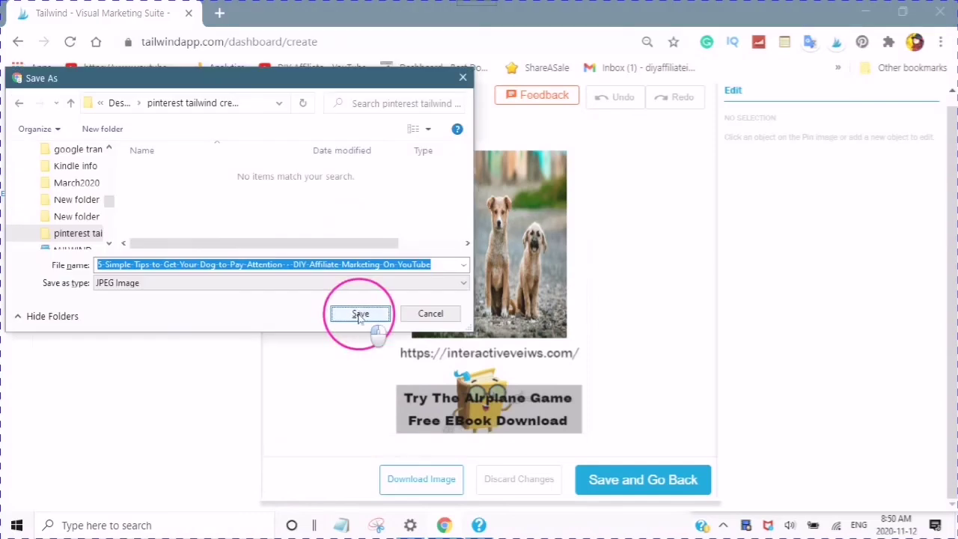
click(360, 314)
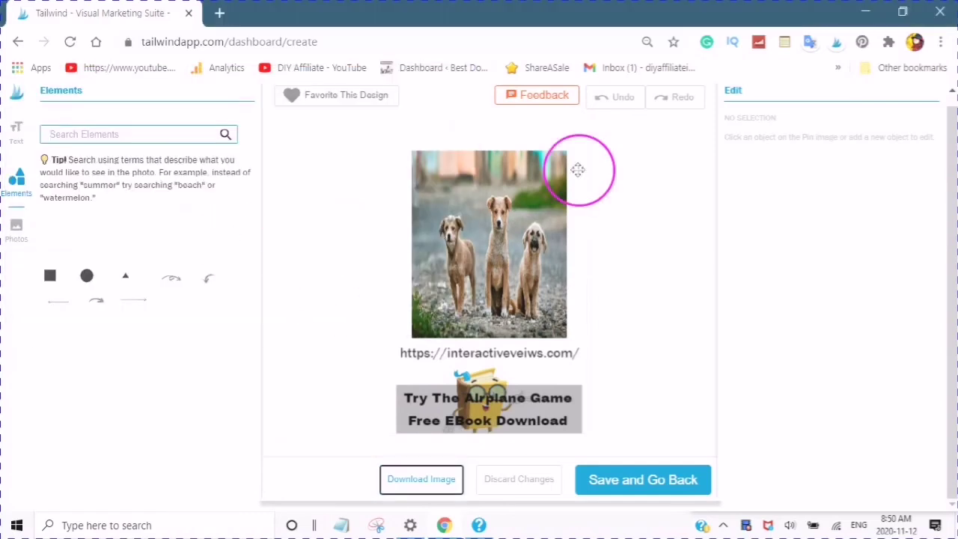
scroll(611, 357, down, 2)
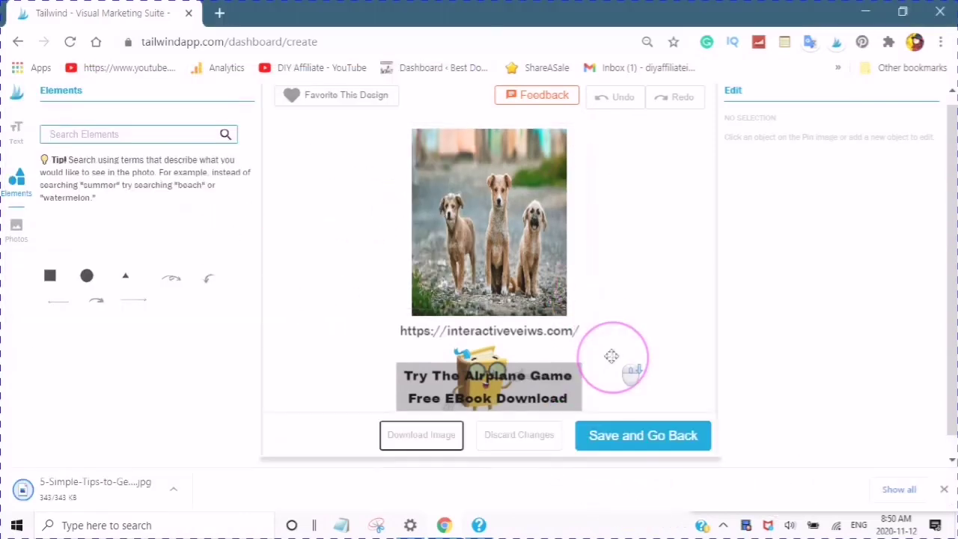
click(636, 415)
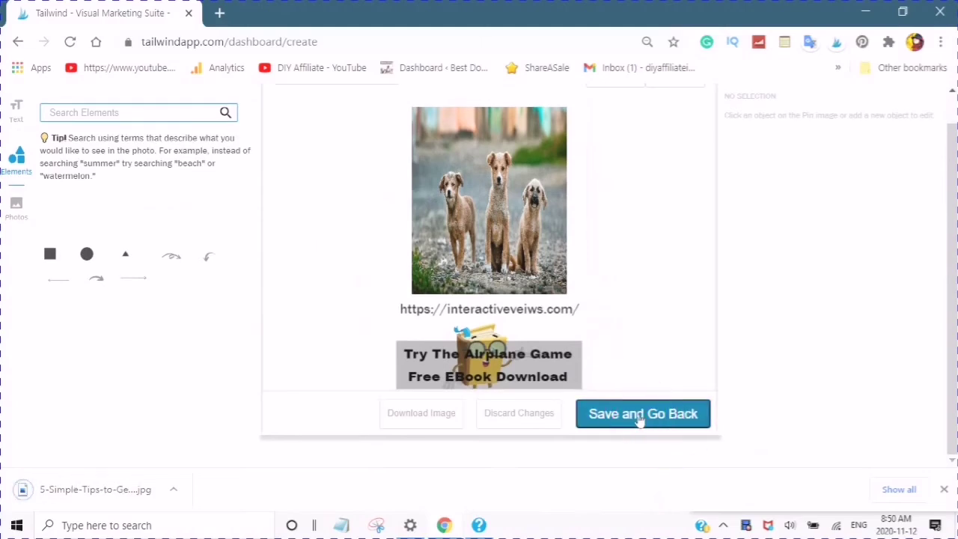
Open the review of the selected designs.
click(856, 448)
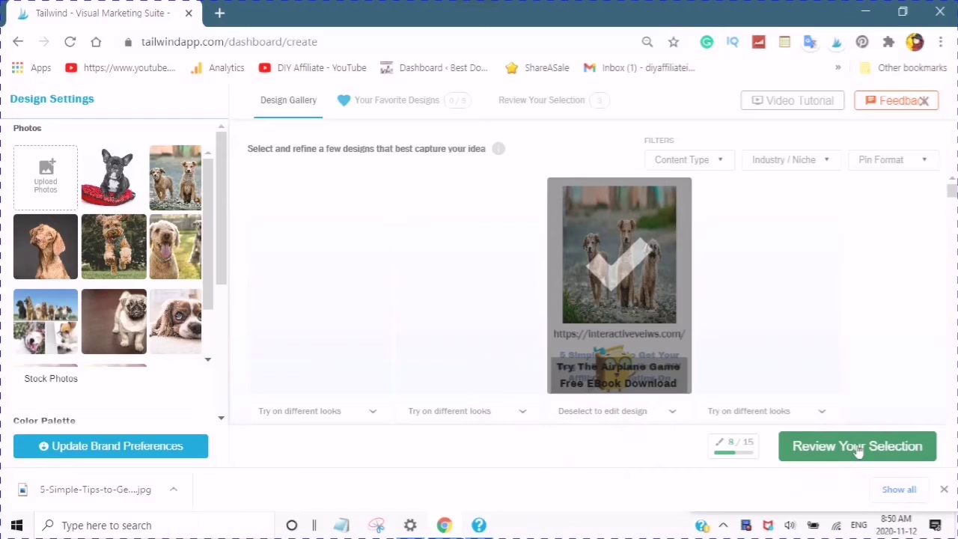
click(859, 448)
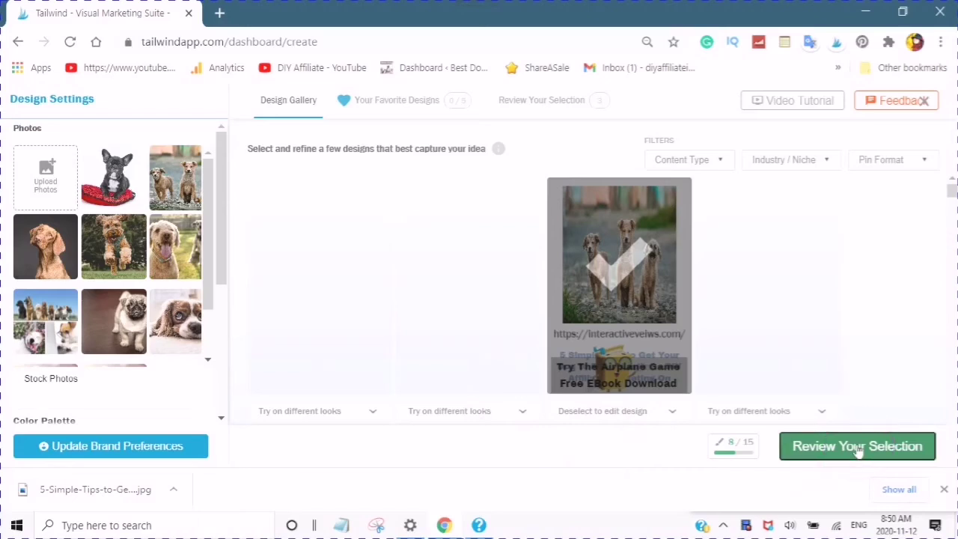
click(858, 448)
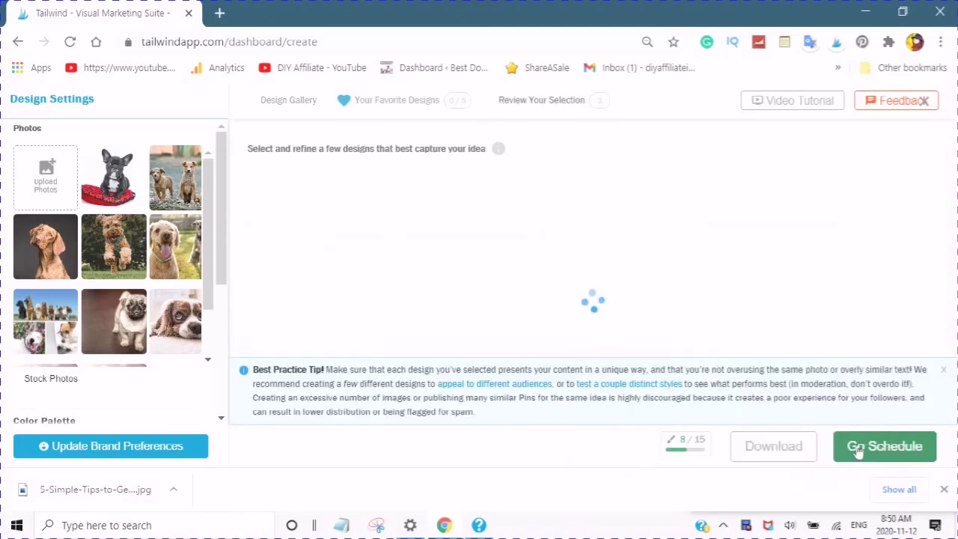
click(595, 449)
click(504, 437)
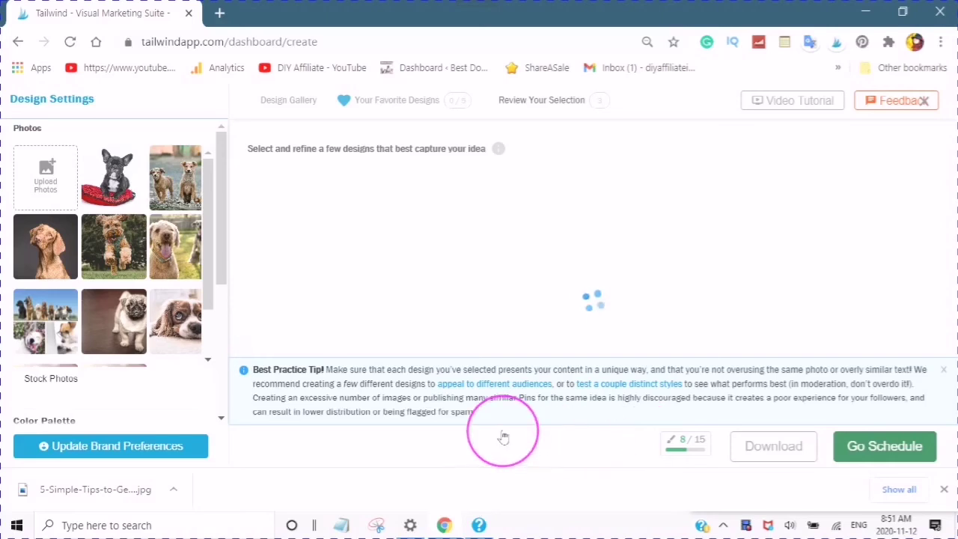
Send the reviewed designs on to scheduling so they open as drafts in the Publisher.
click(841, 477)
click(882, 452)
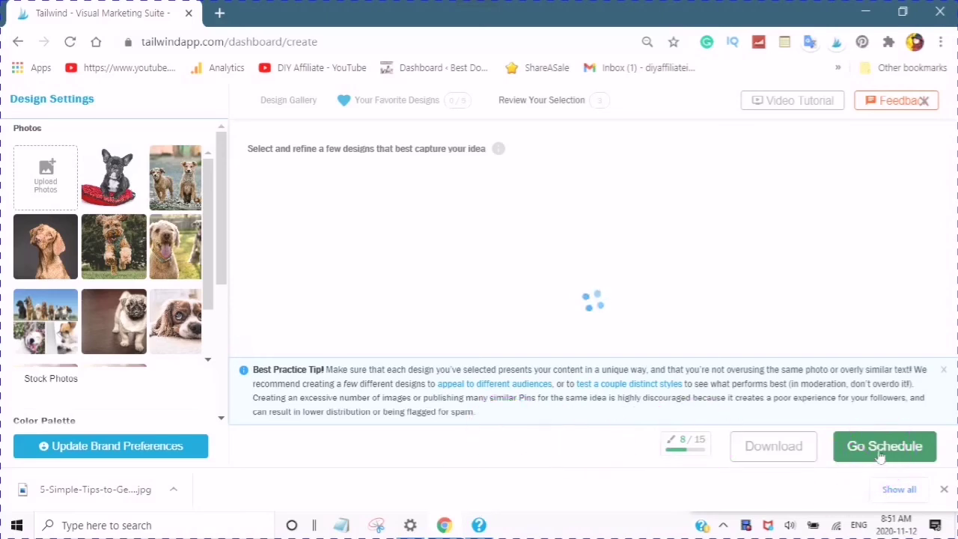
click(783, 466)
click(613, 471)
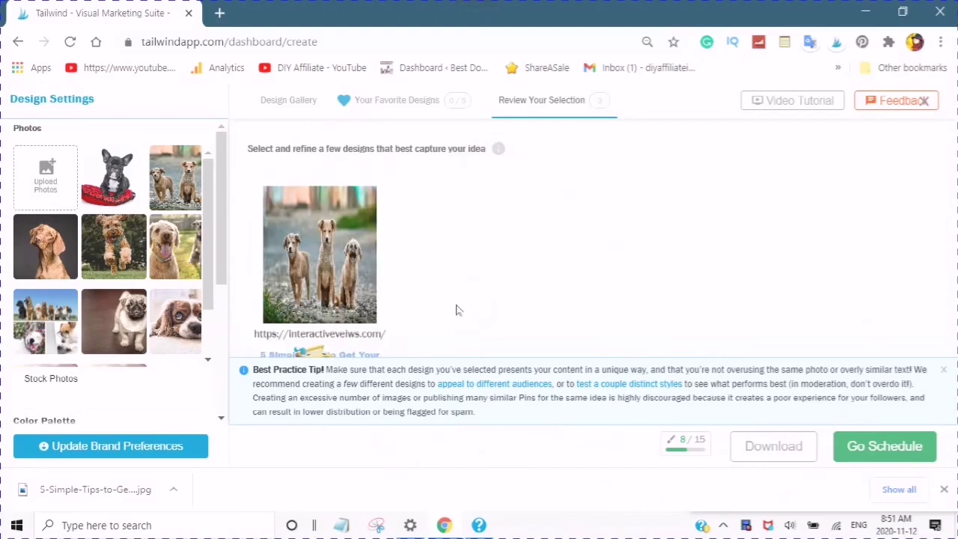
click(881, 454)
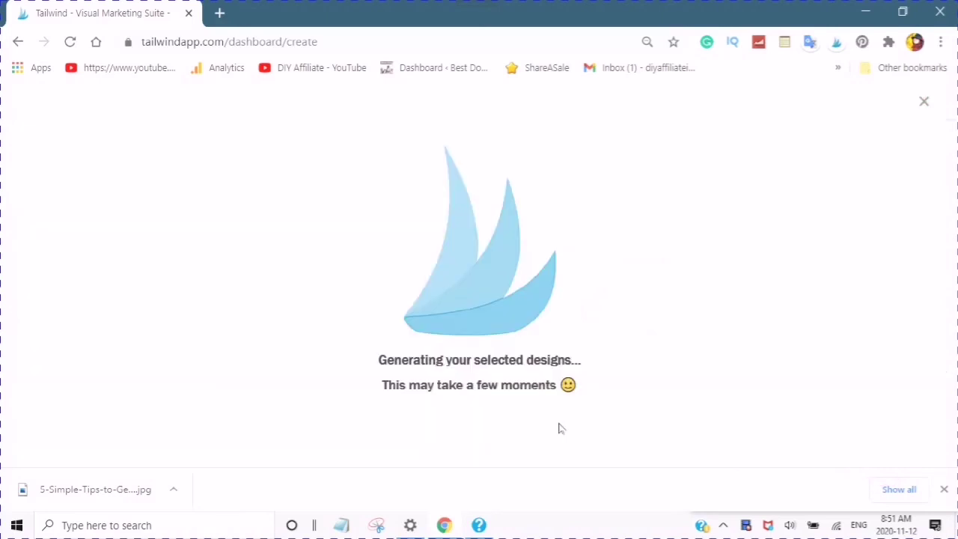
click(561, 424)
click(562, 424)
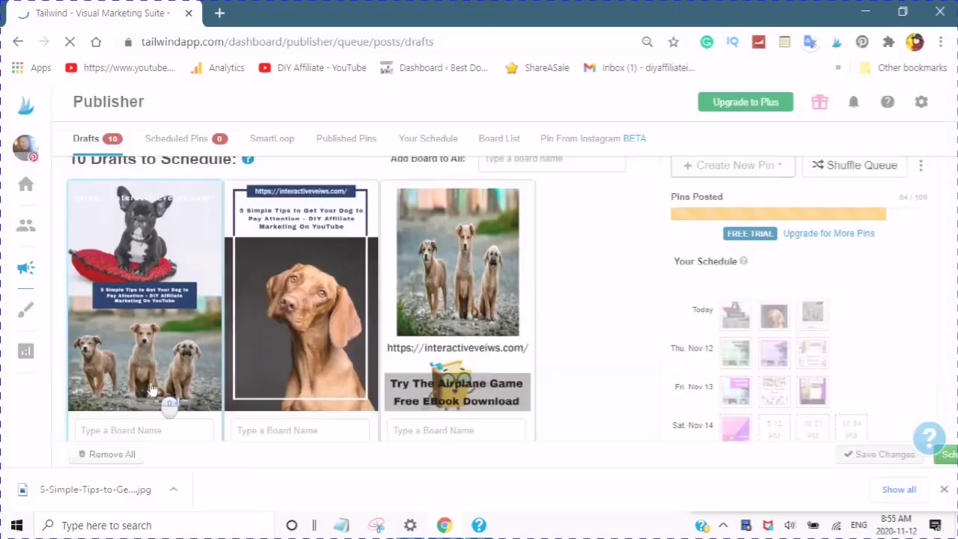
Preview the draft pin with the black French bulldog at full size and close the preview.
scroll(152, 389, down, 2)
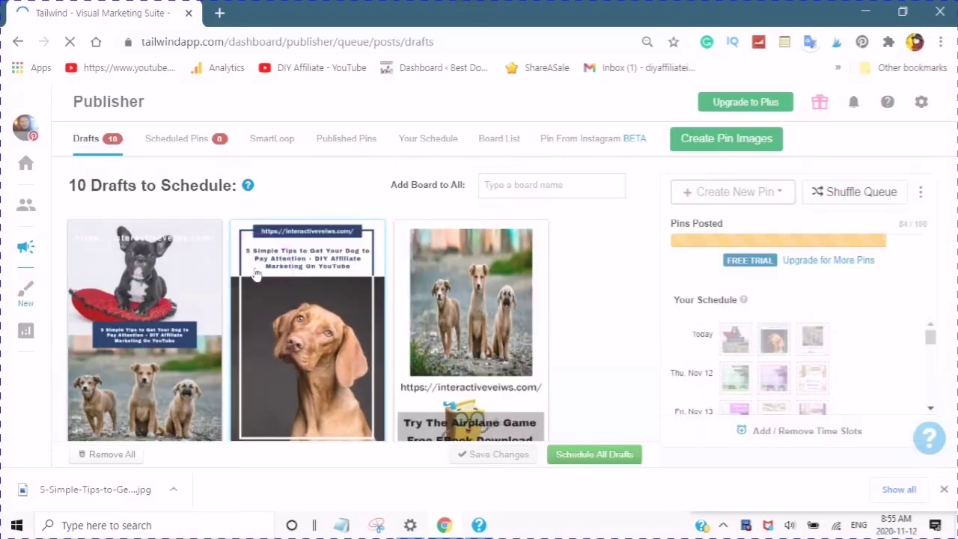
click(178, 275)
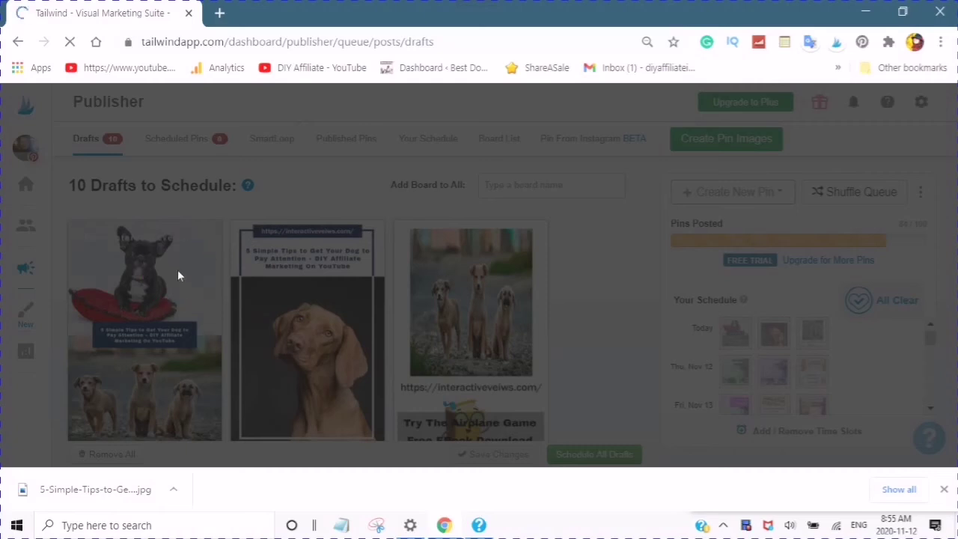
click(174, 274)
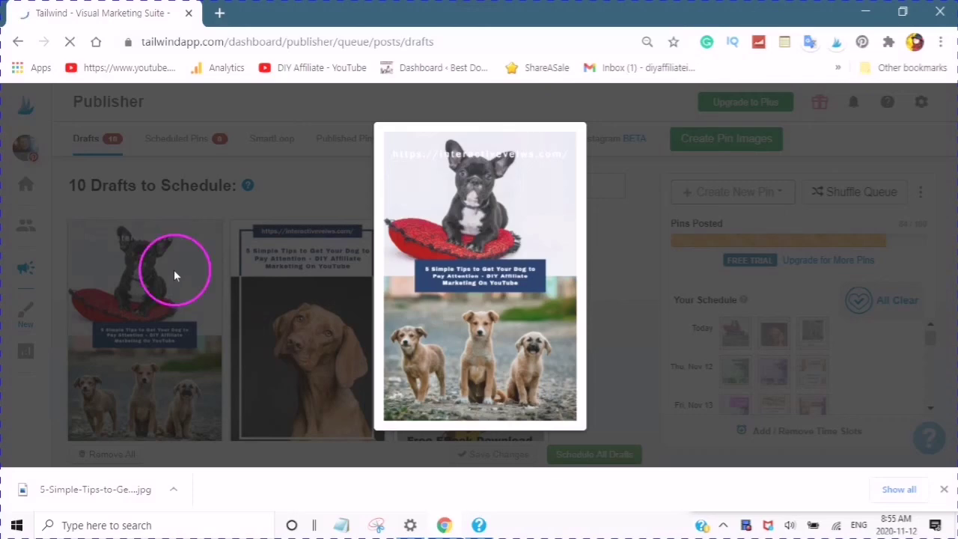
click(174, 269)
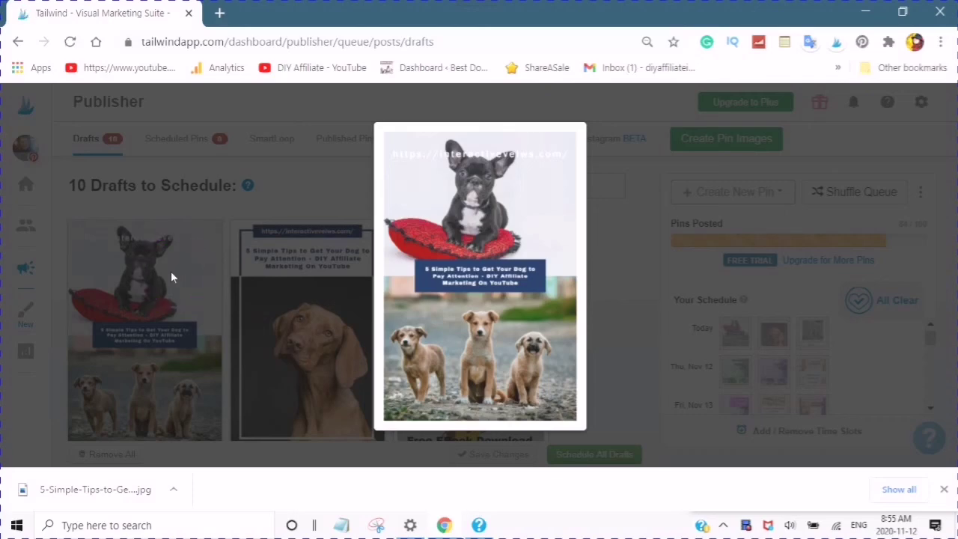
click(248, 279)
mouse_move(190, 309)
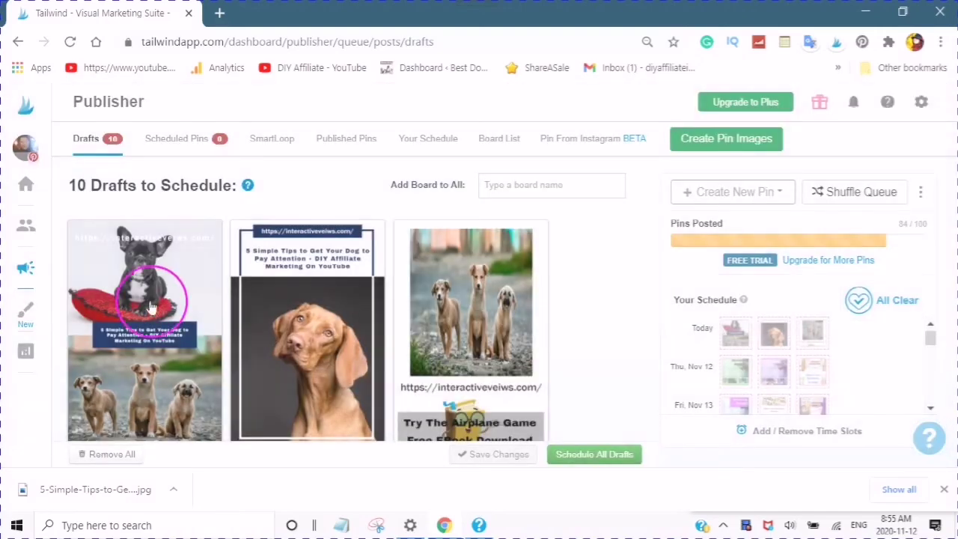
click(190, 291)
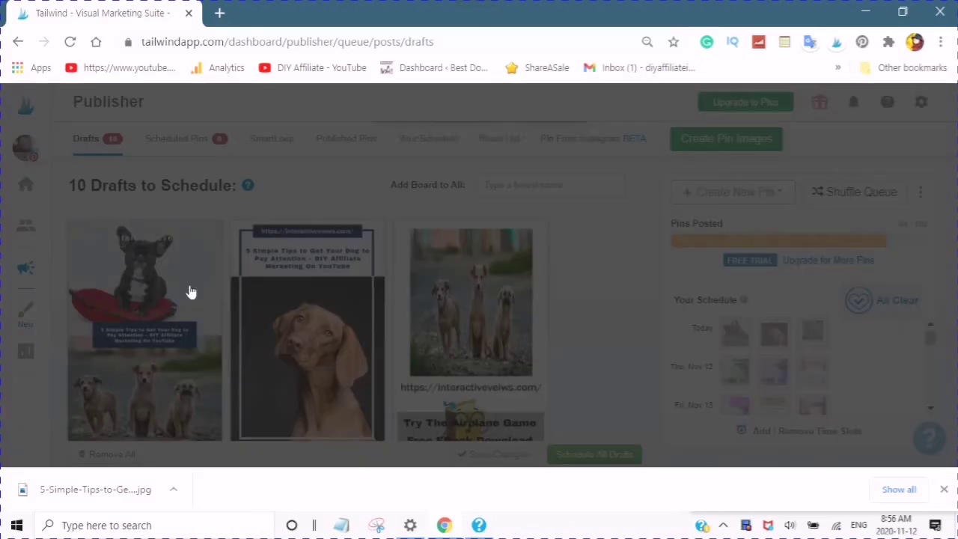
click(297, 168)
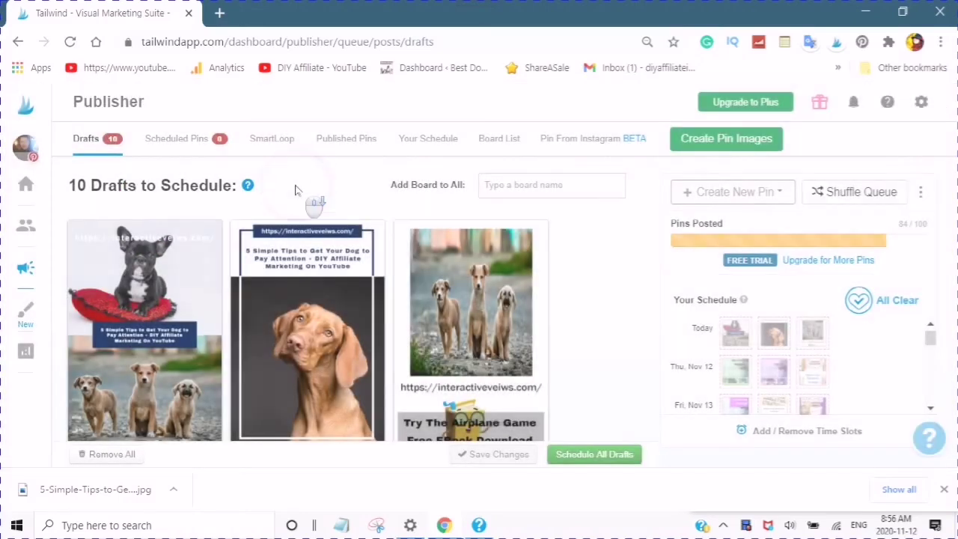
Look through the draft pins and examine their board, description, social sharing, Tribes, SmartLoop and queue options.
scroll(299, 187, down, 2)
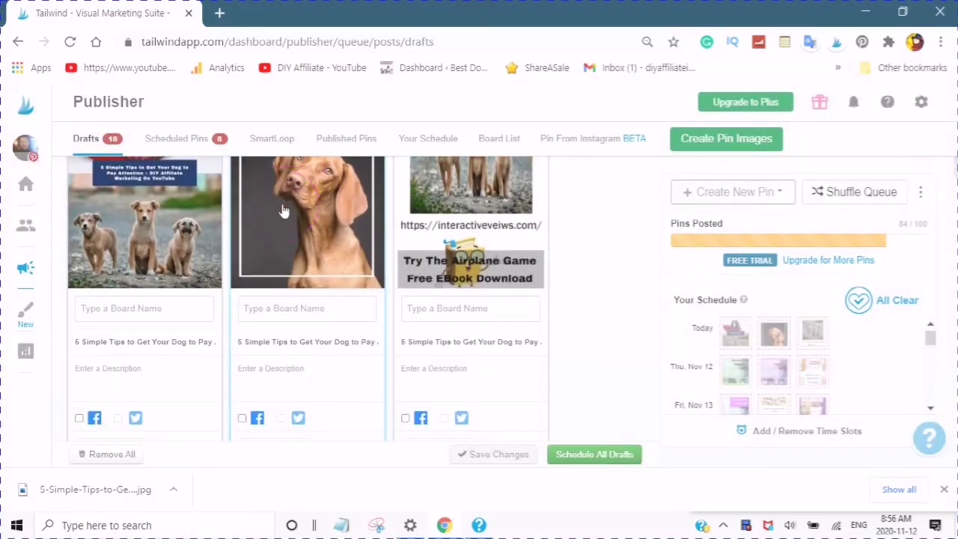
scroll(283, 212, down, 3)
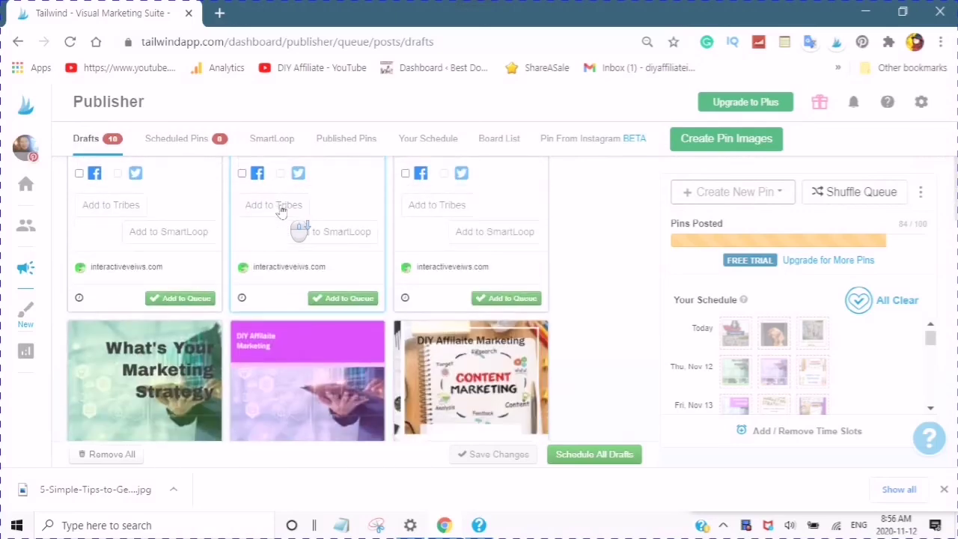
scroll(280, 212, down, 3)
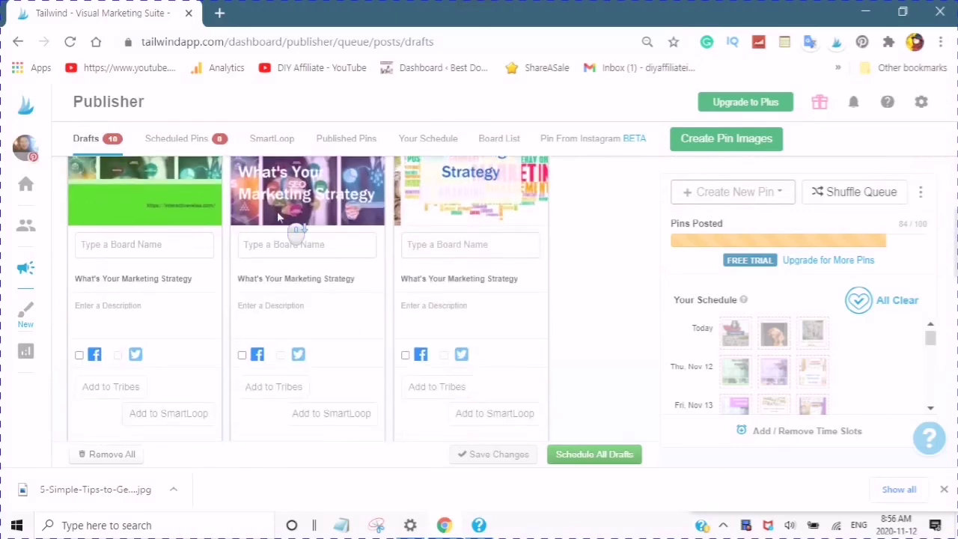
scroll(279, 217, down, 2)
scroll(292, 219, up, 3)
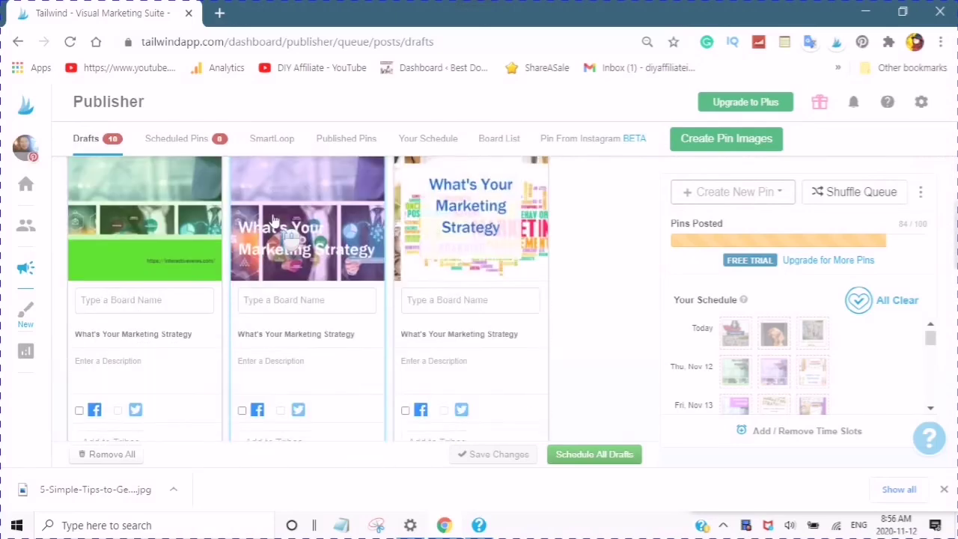
scroll(273, 219, up, 8)
click(273, 149)
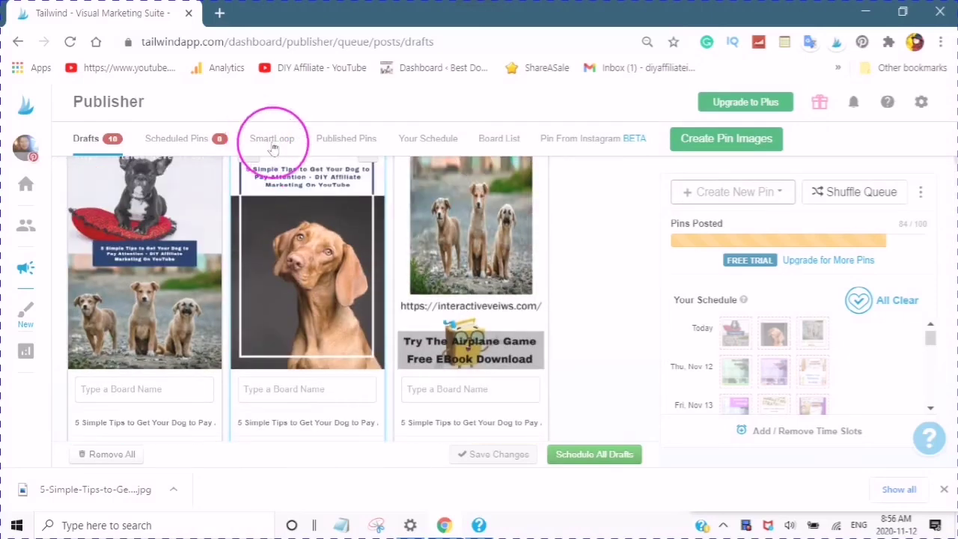
scroll(281, 164, up, 1)
scroll(285, 173, down, 2)
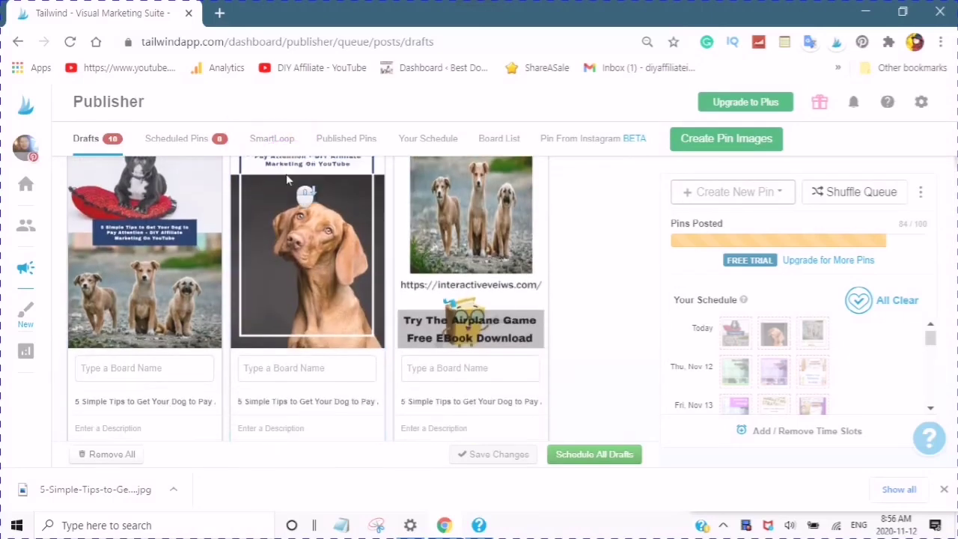
scroll(287, 179, down, 1)
scroll(283, 204, up, 1)
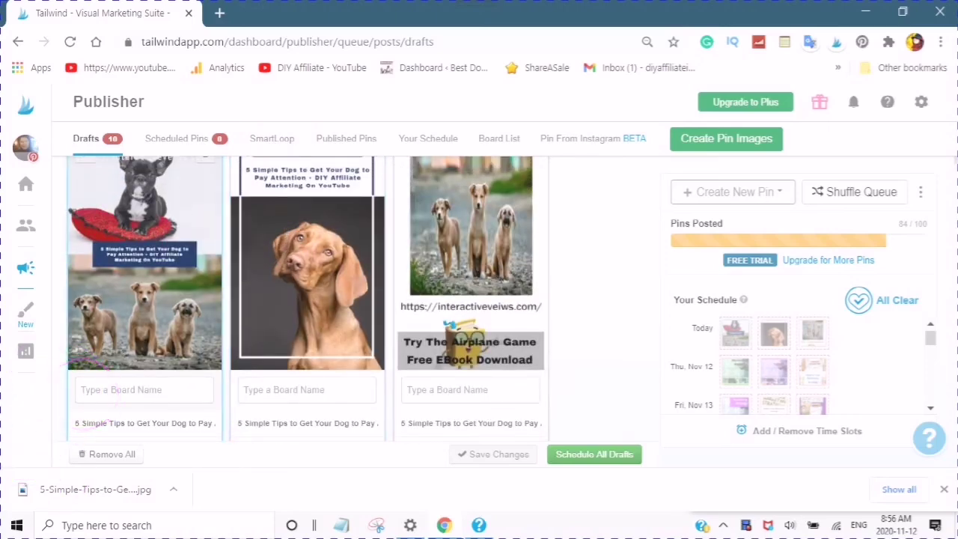
Assign the three dog drafts, in order, to the Facebook Barter & Swap, Funny Animals and Funny Kids boards.
click(112, 389)
scroll(178, 307, down, 5)
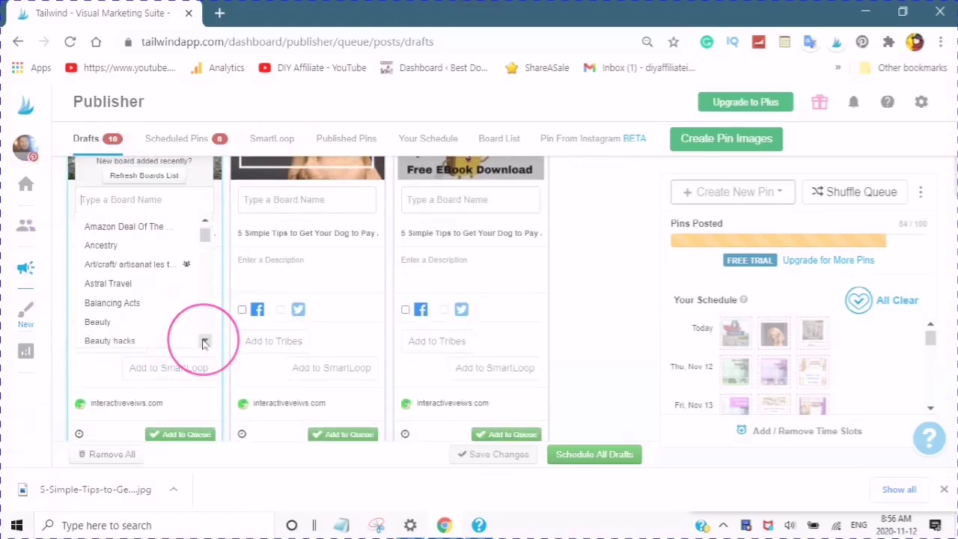
drag(204, 342, 204, 341)
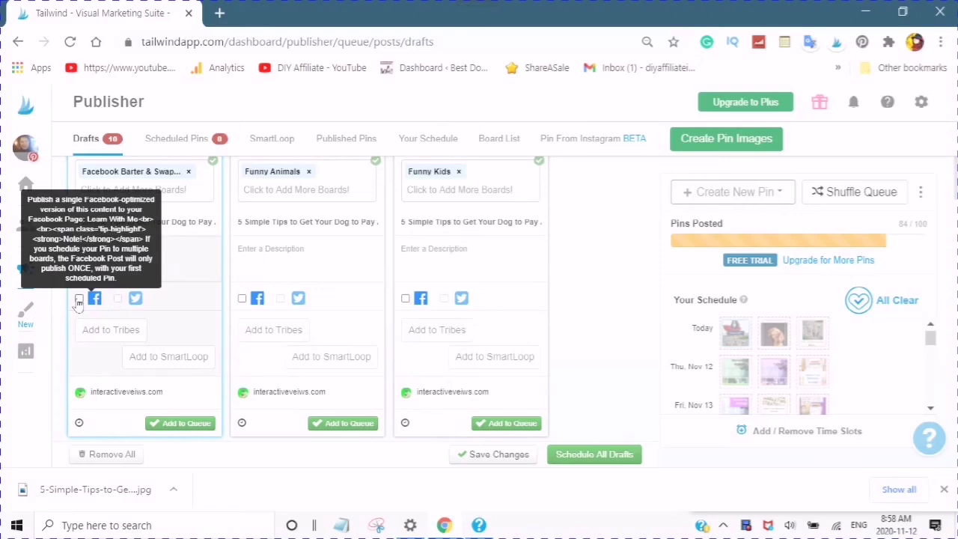
Submit the French bulldog draft to the Visual Content Marketing tribe, to be shared after it is published.
scroll(177, 246, up, 1)
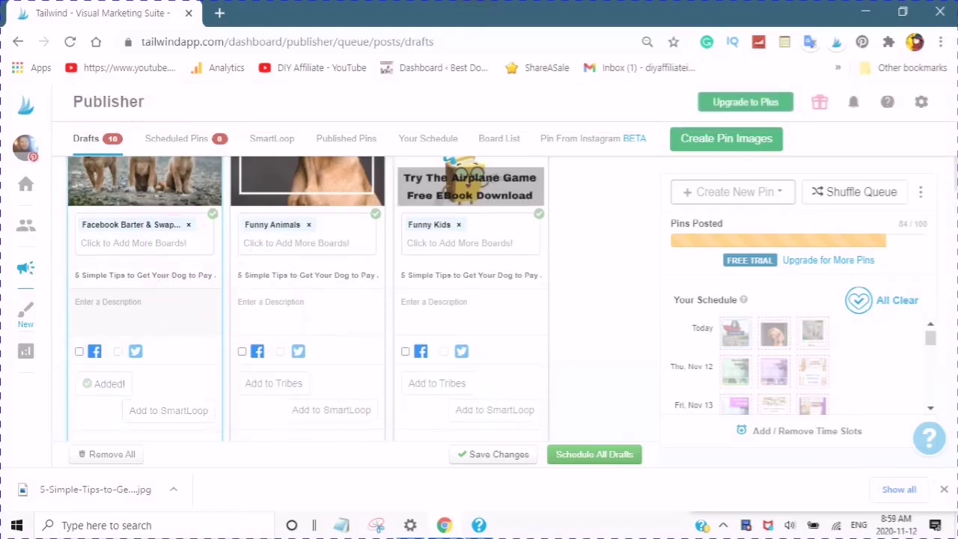
scroll(182, 299, down, 1)
scroll(128, 235, down, 1)
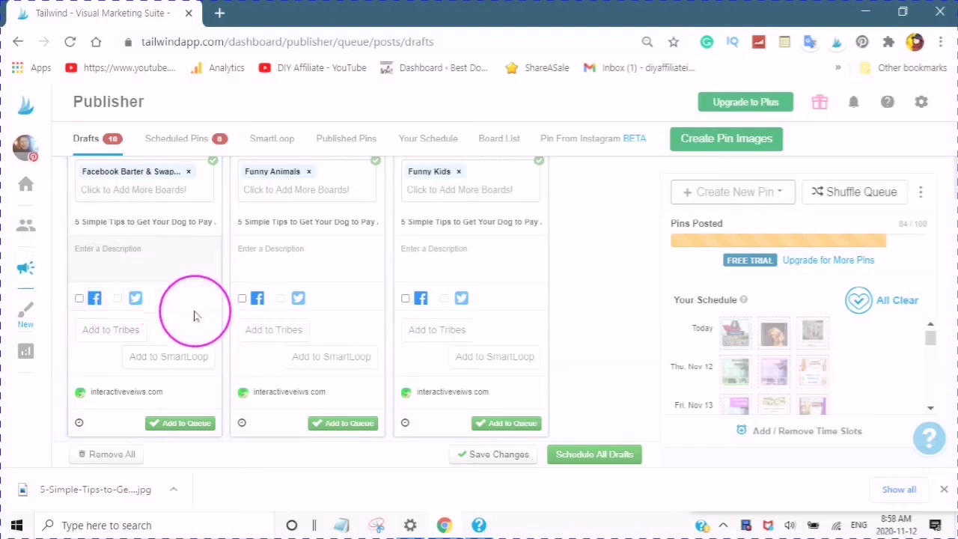
scroll(194, 329, down, 4)
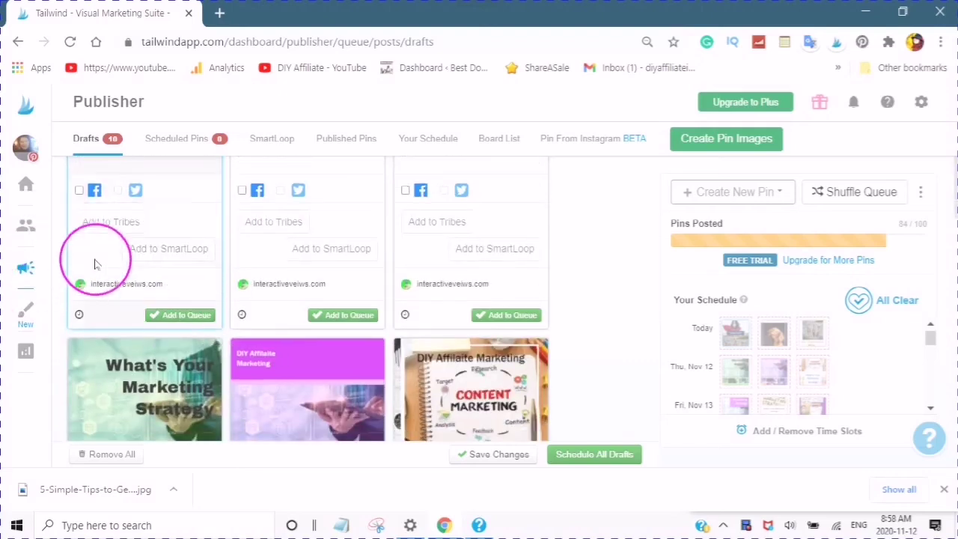
click(110, 225)
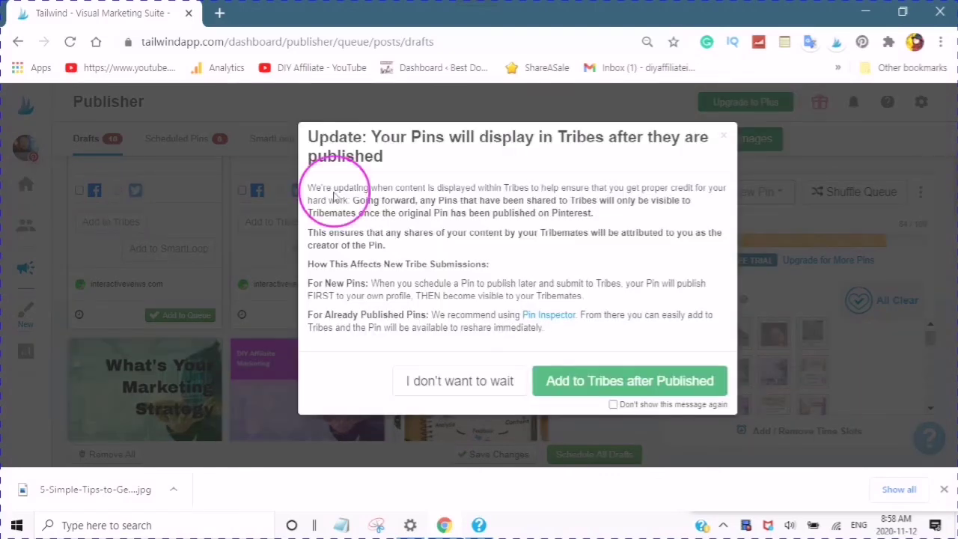
click(613, 382)
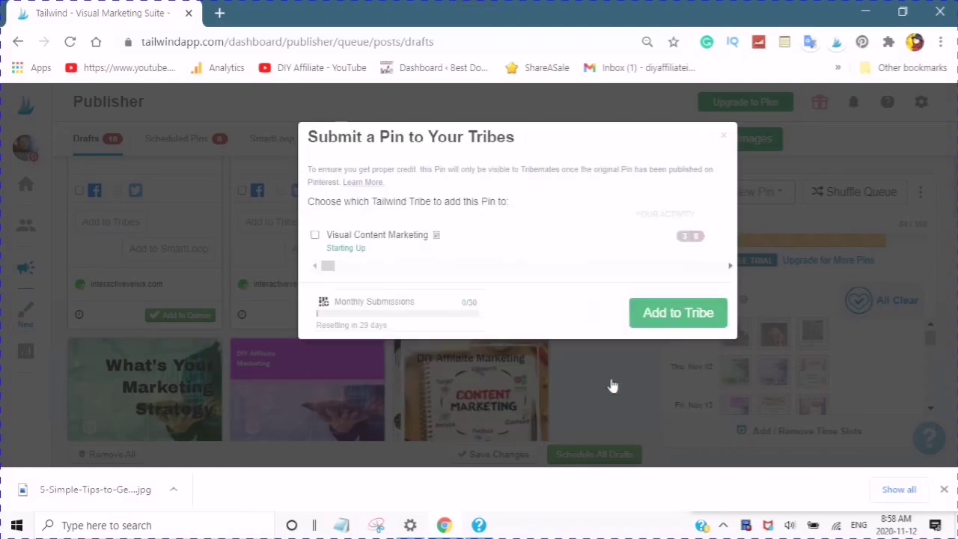
click(314, 235)
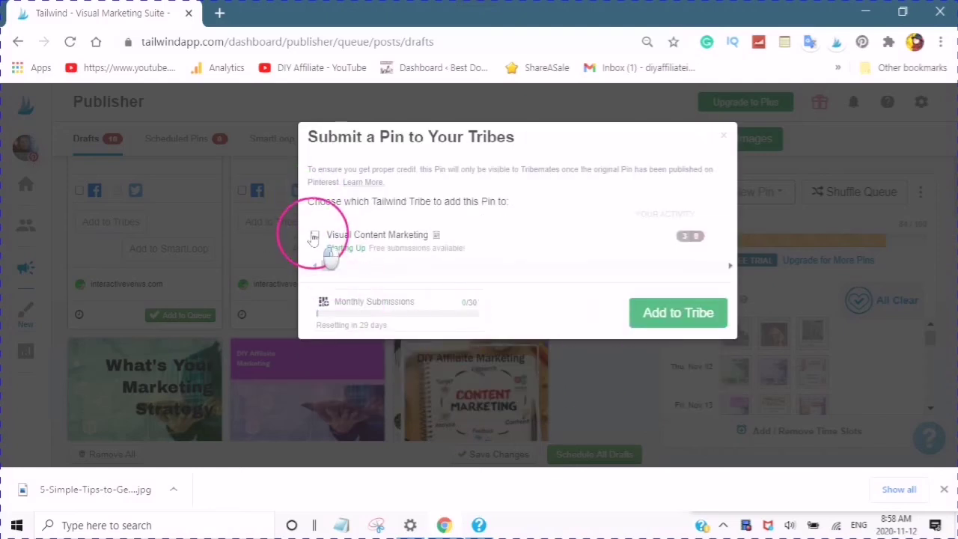
click(666, 316)
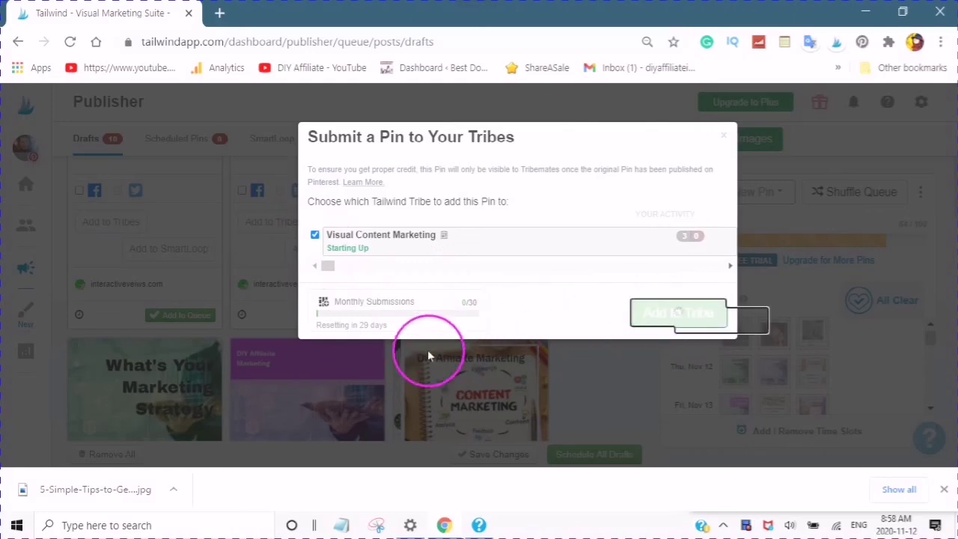
Add the French bulldog draft to the publishing queue.
click(215, 311)
click(151, 253)
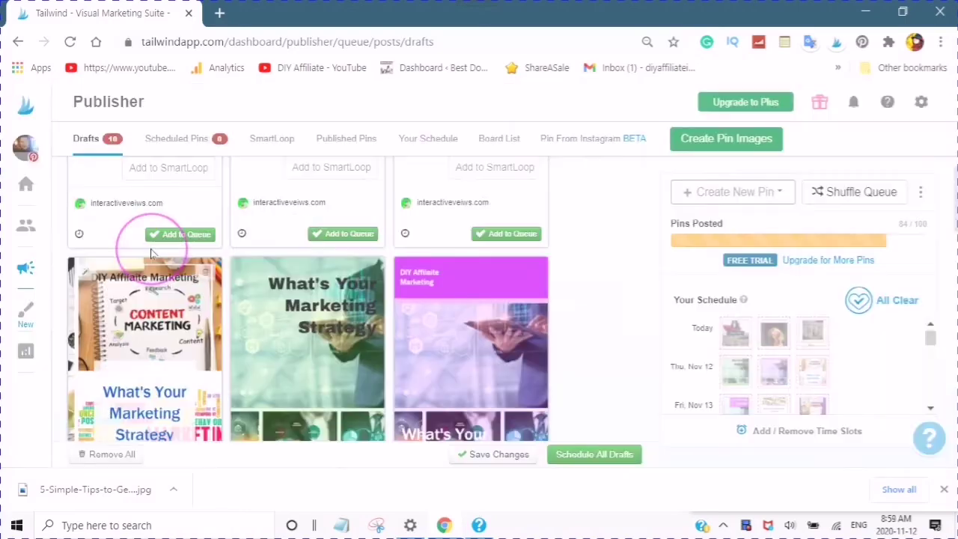
click(345, 253)
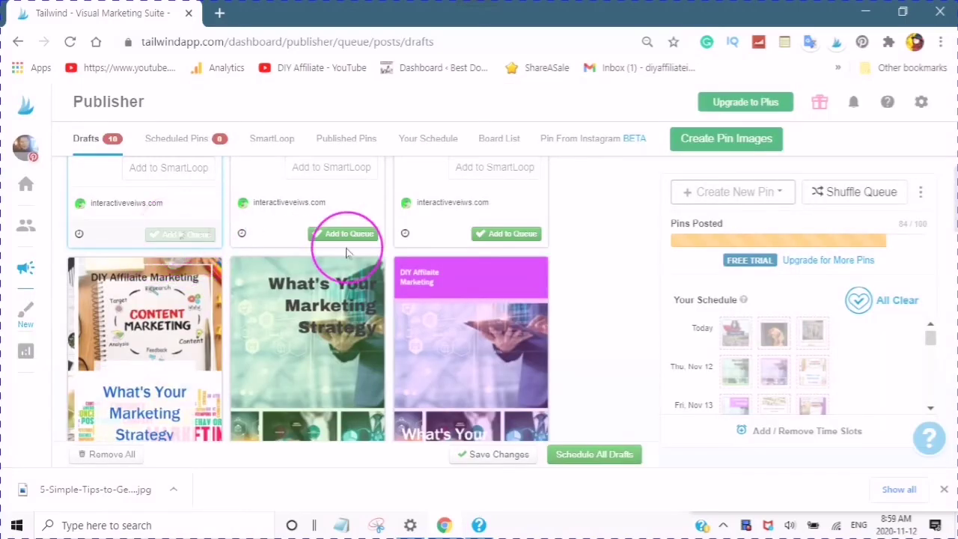
click(334, 238)
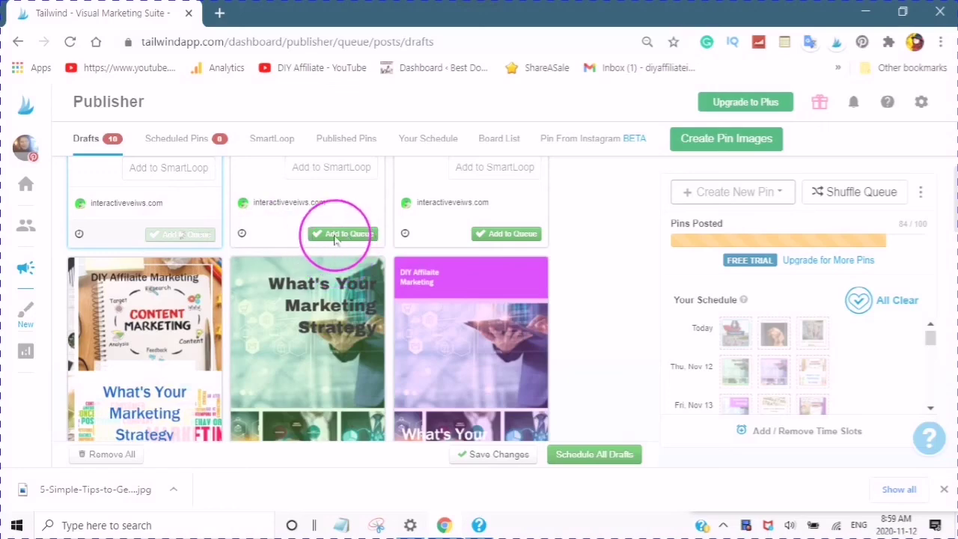
click(344, 238)
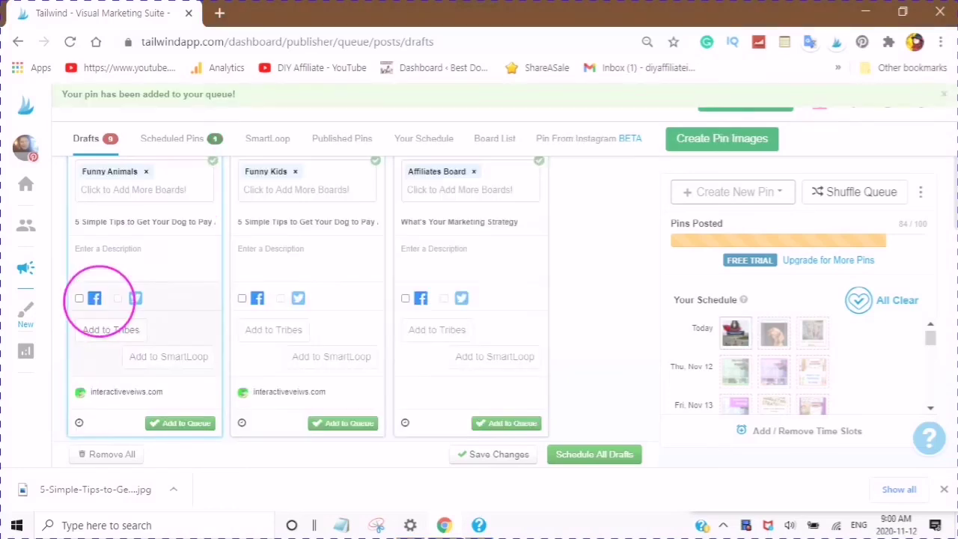
Check the publishing times, boards and descriptions of the French bulldog and marketing strategy pins in today's schedule.
mouse_move(716, 348)
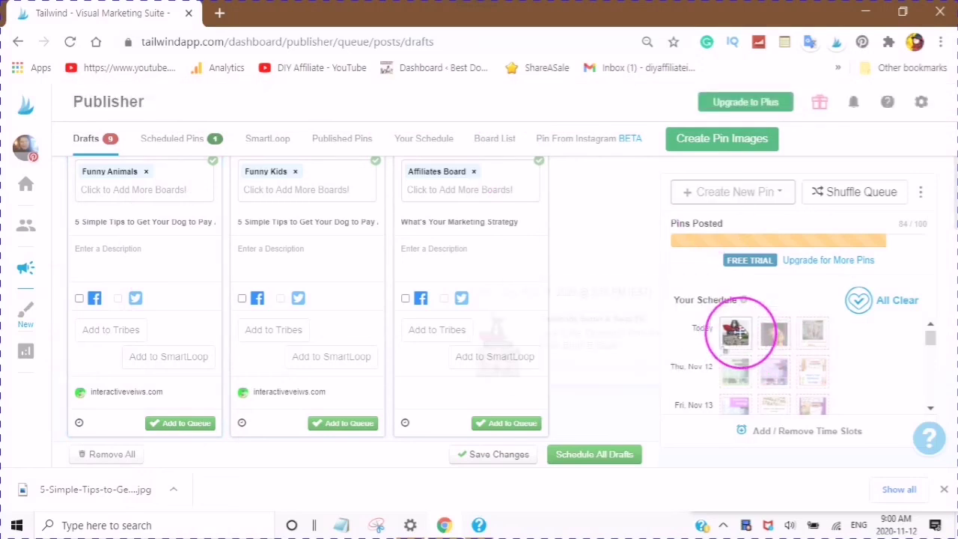
mouse_move(737, 330)
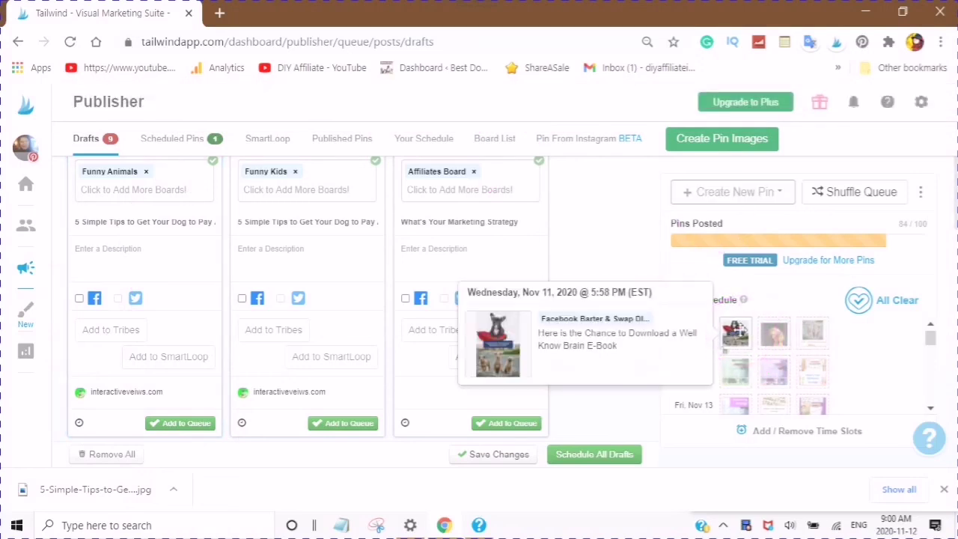
drag(724, 349, 784, 333)
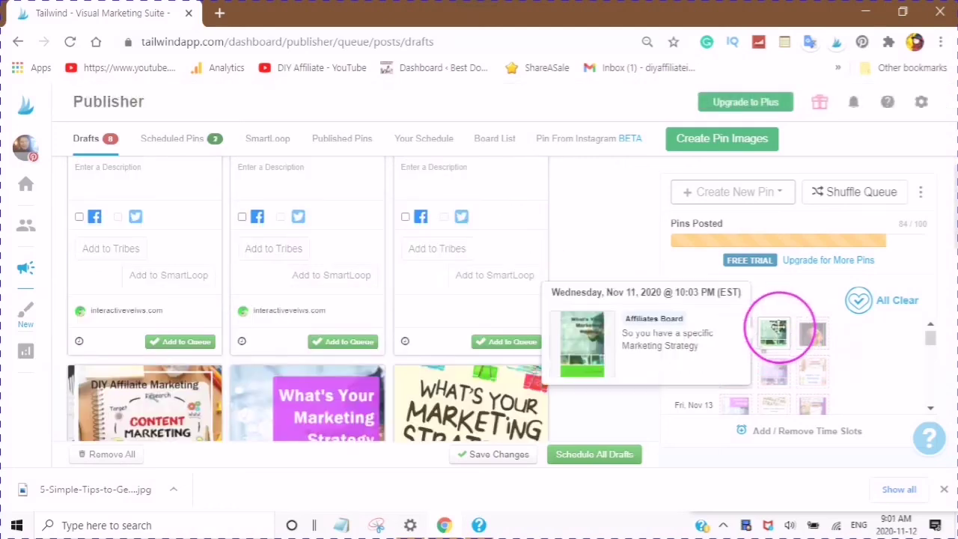
mouse_move(735, 334)
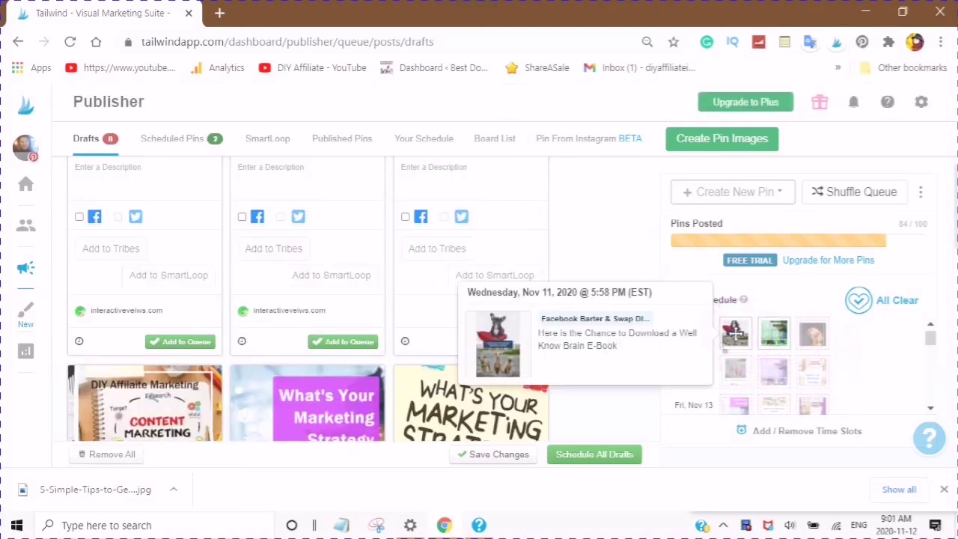
Review the upcoming schedule and the remaining dog and marketing strategy drafts with their assigned boards.
scroll(735, 336, down, 1)
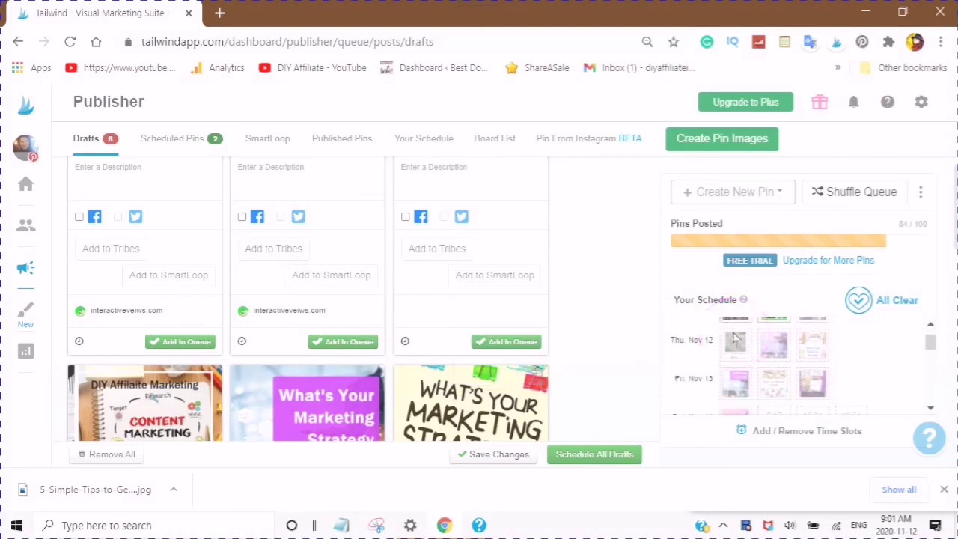
scroll(707, 340, up, 1)
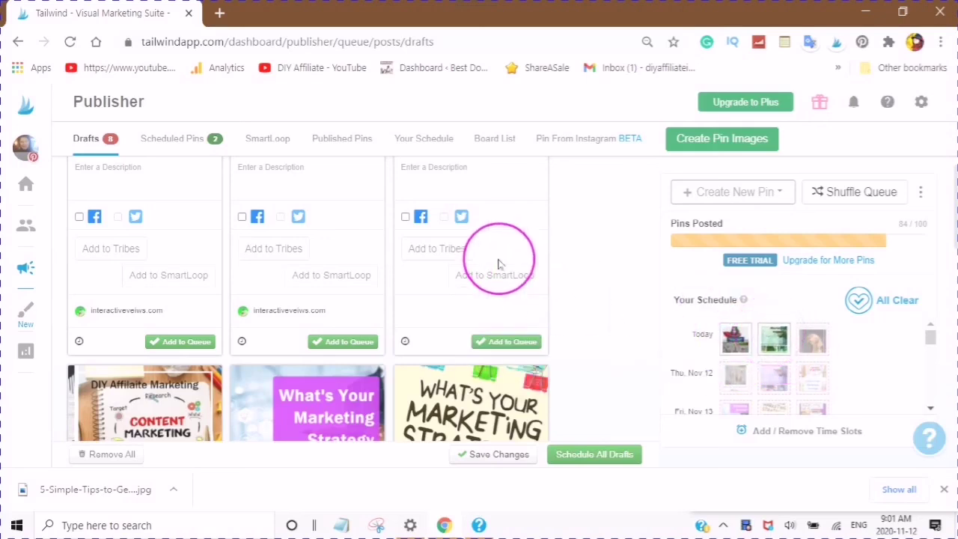
scroll(487, 277, down, 3)
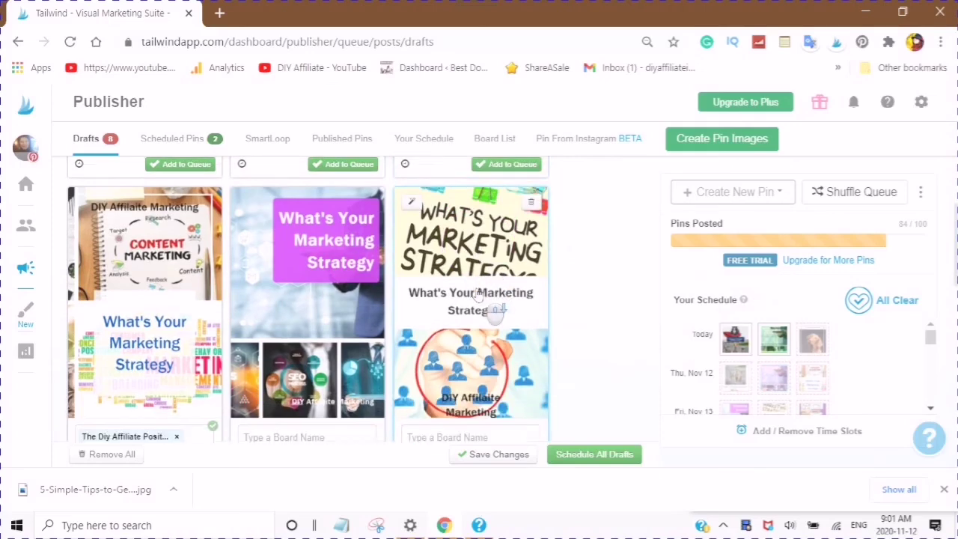
scroll(479, 295, down, 2)
scroll(479, 295, up, 2)
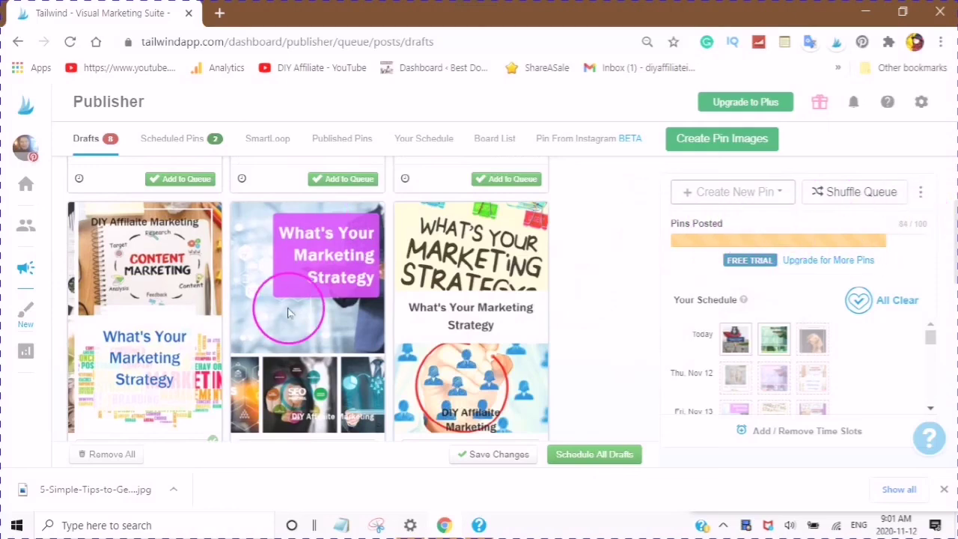
scroll(314, 313, up, 5)
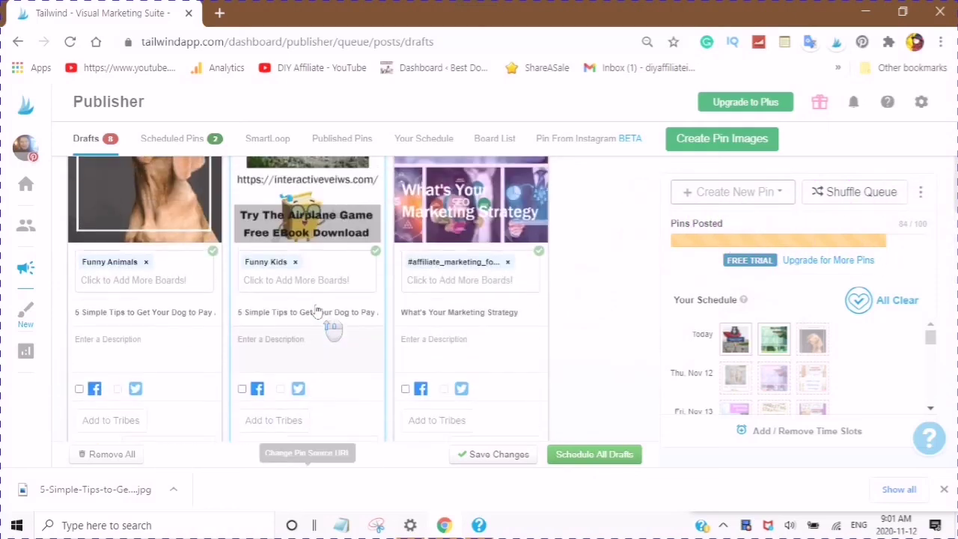
scroll(317, 311, up, 3)
scroll(317, 311, down, 3)
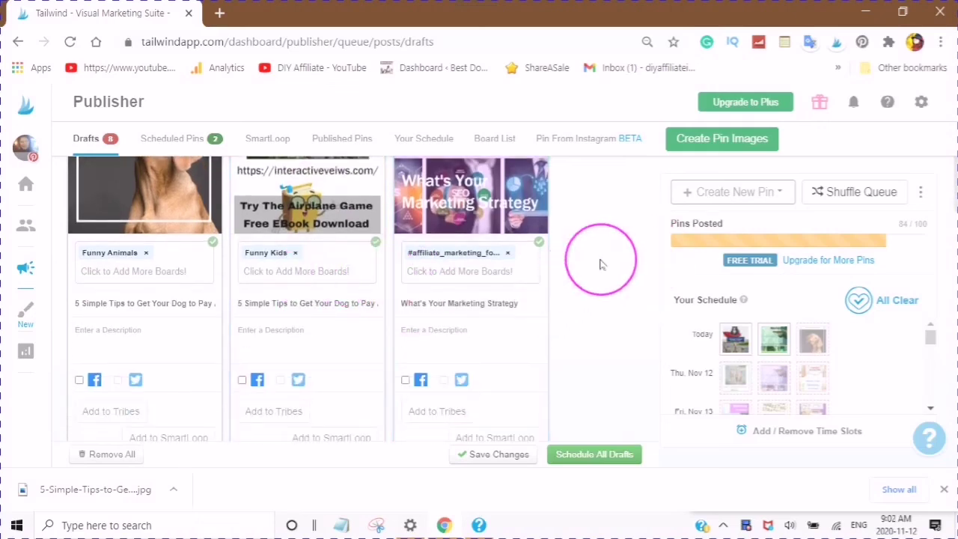
scroll(599, 264, down, 1)
scroll(598, 264, down, 1)
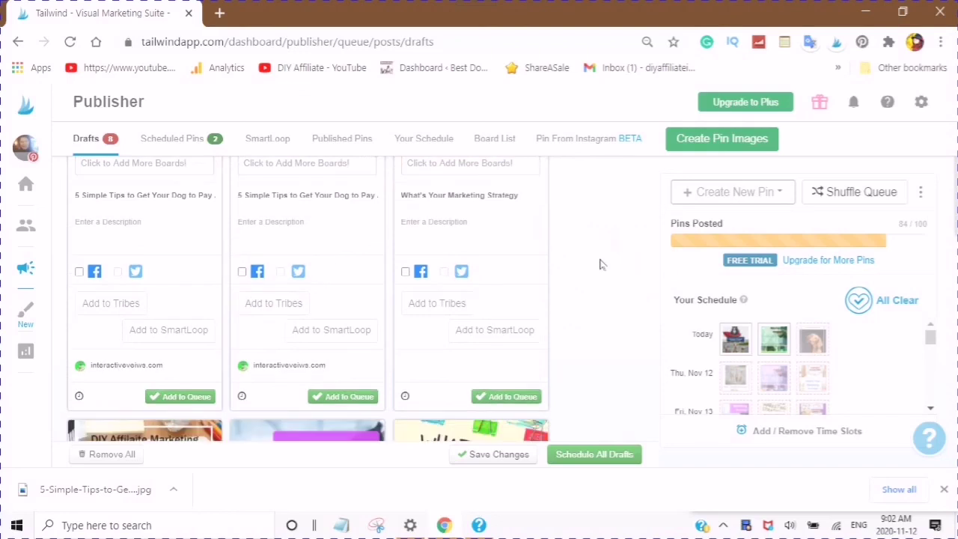
scroll(599, 265, up, 1)
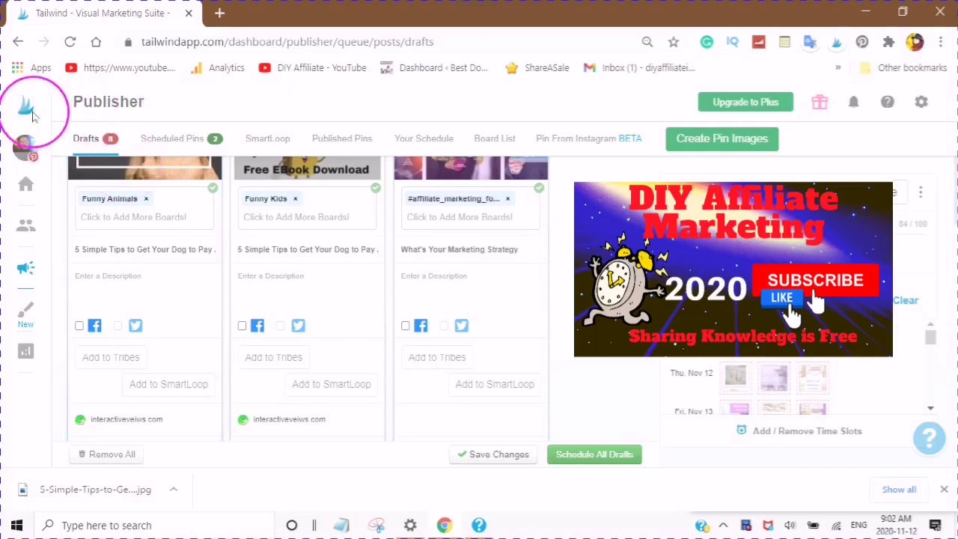
Open the friend referral page, leaving the Publisher without saving the draft changes.
click(821, 108)
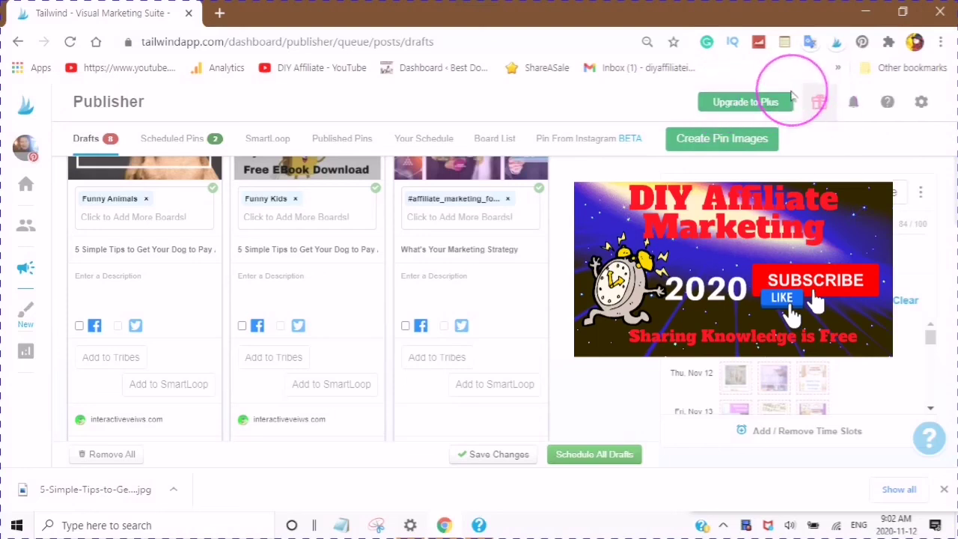
click(821, 111)
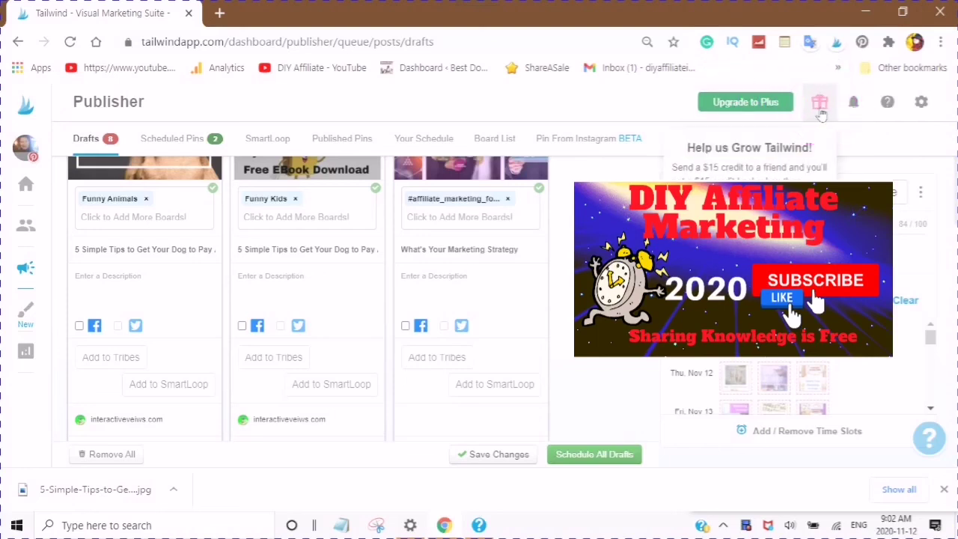
click(821, 110)
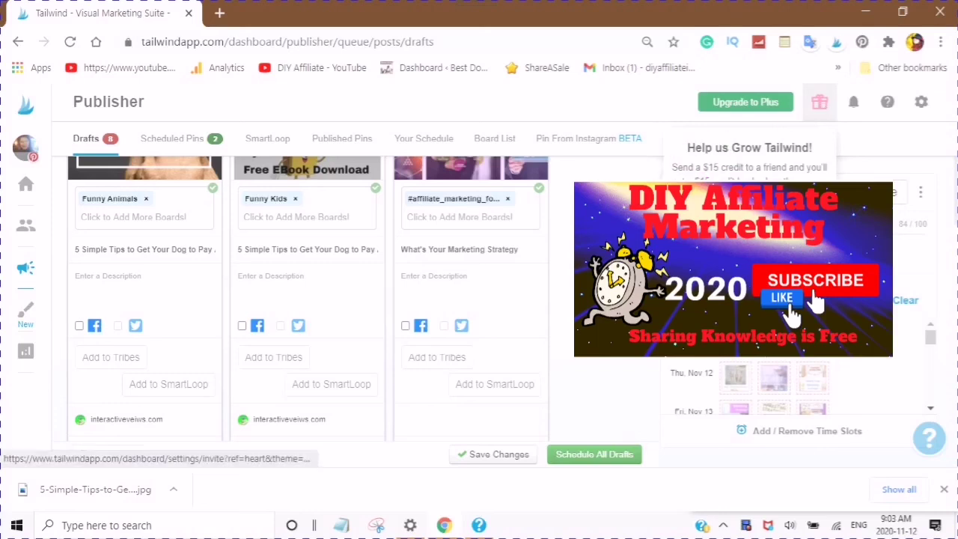
click(820, 102)
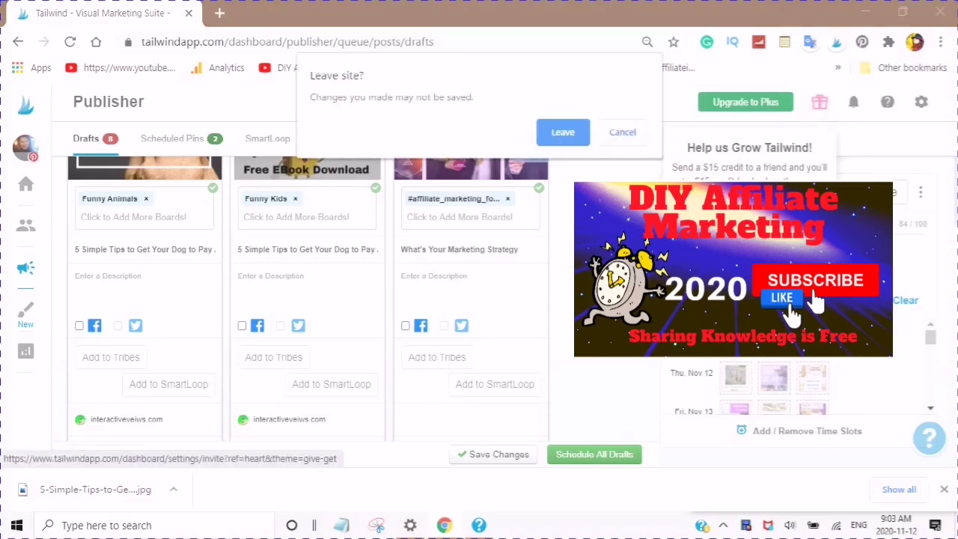
click(563, 132)
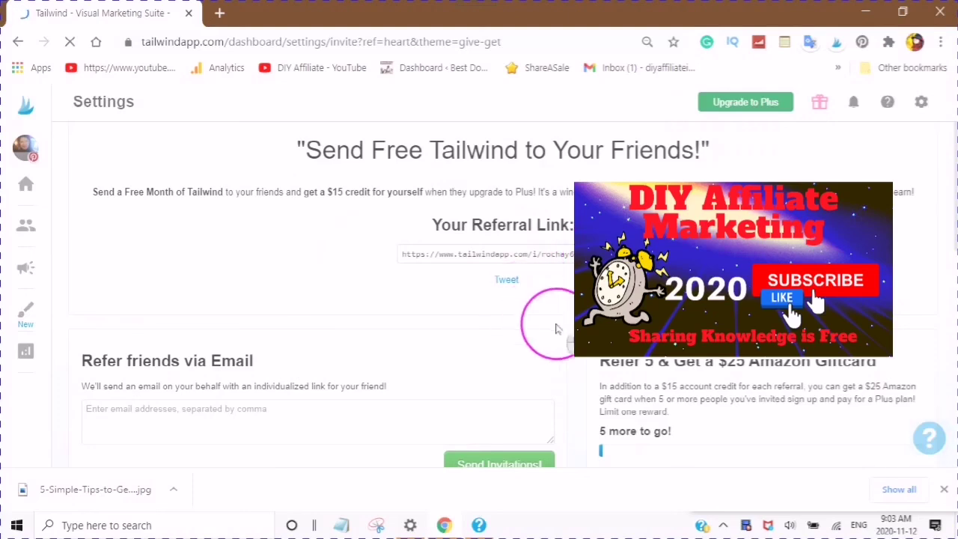
Examine the referral link, the email invitation form and the preview of the invitation message on the referral page.
scroll(556, 327, down, 3)
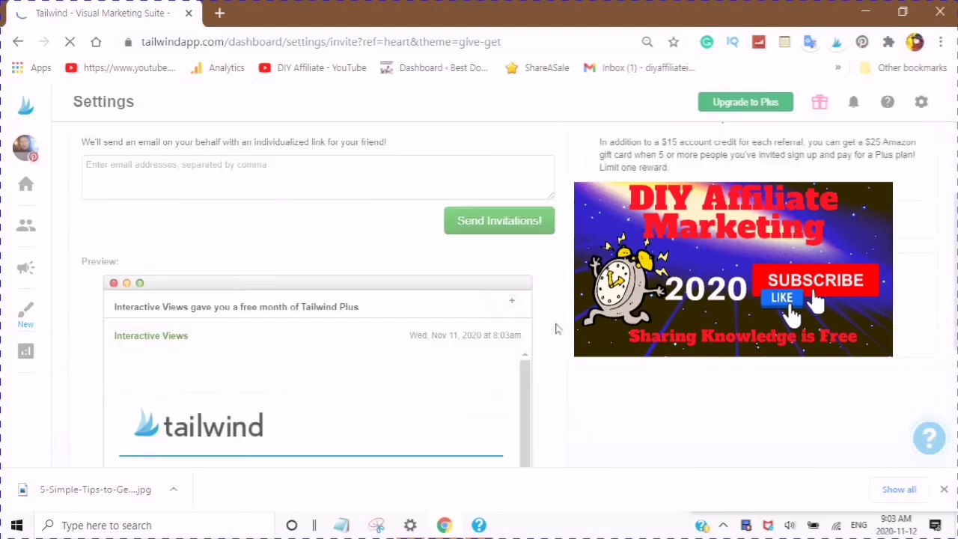
scroll(555, 328, up, 1)
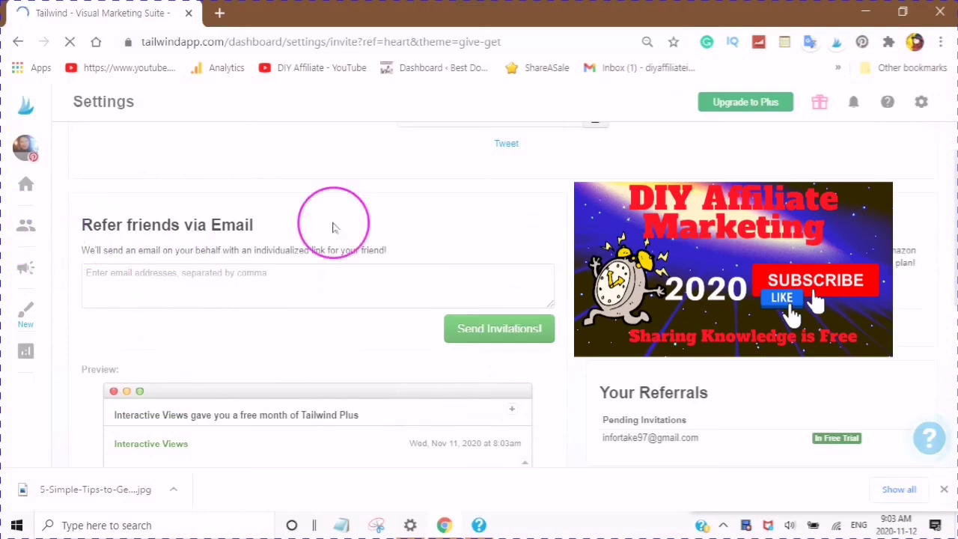
click(100, 275)
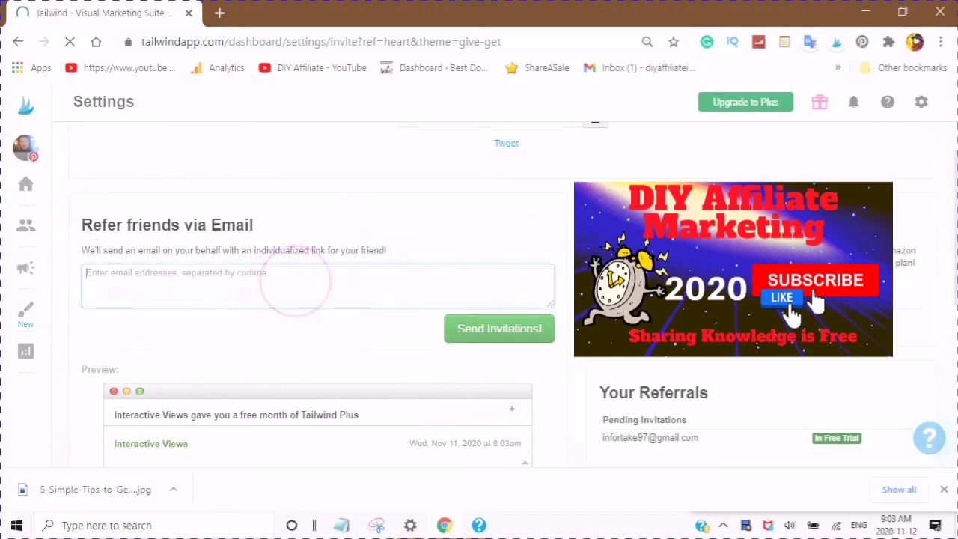
scroll(267, 279, down, 2)
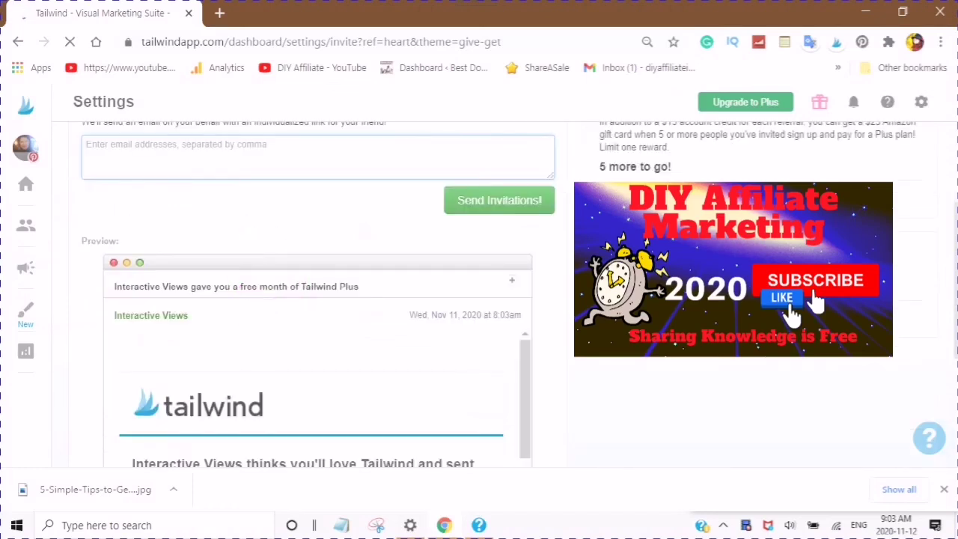
scroll(300, 229, up, 3)
scroll(292, 214, down, 1)
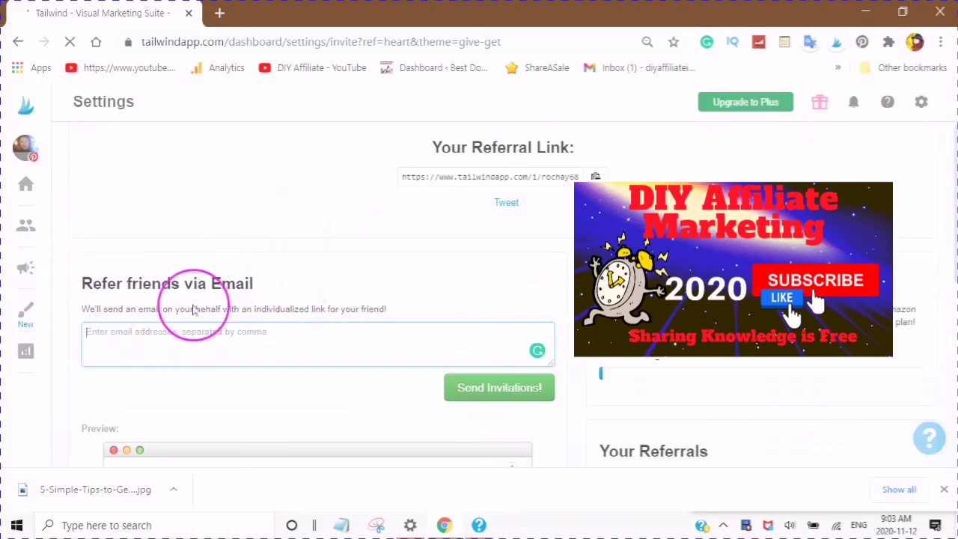
scroll(378, 312, up, 1)
scroll(379, 314, down, 6)
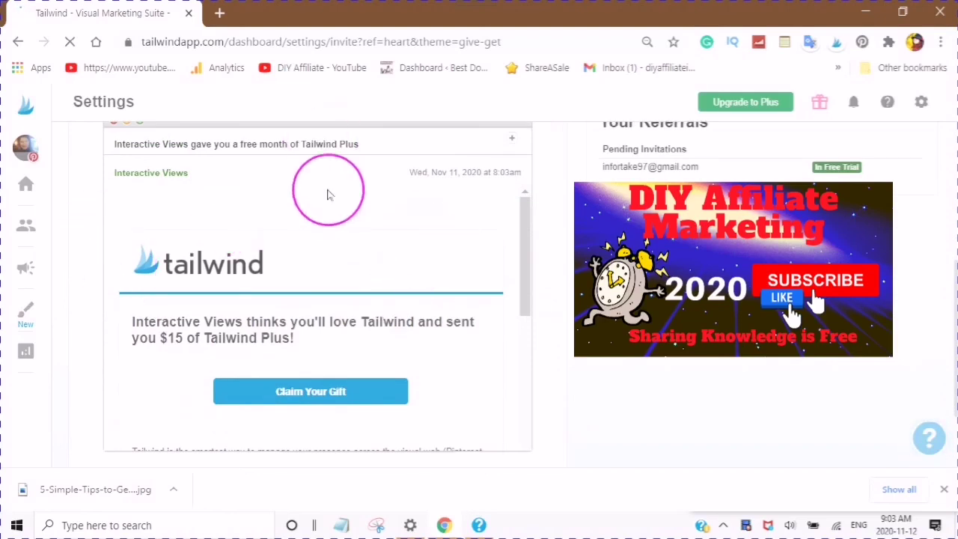
scroll(327, 202, down, 1)
scroll(321, 212, down, 3)
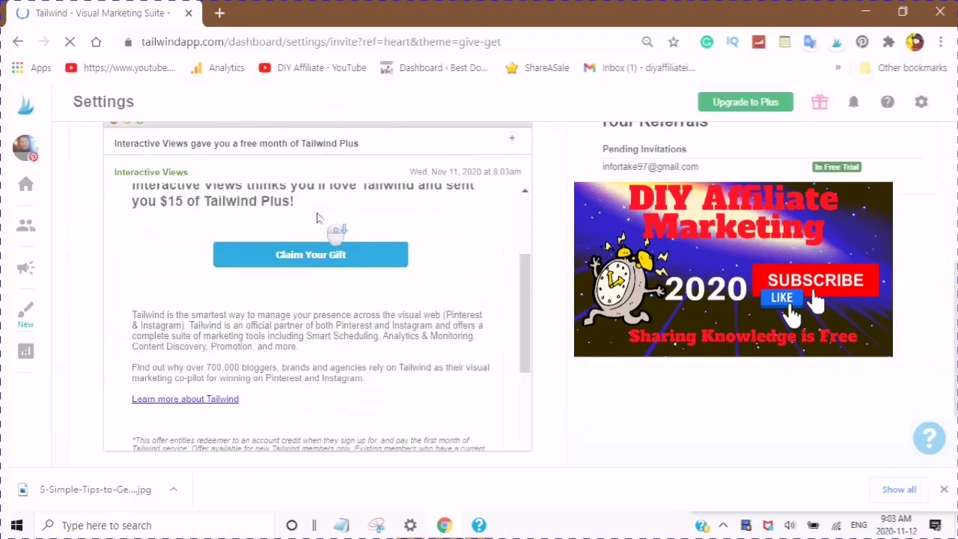
scroll(314, 236, up, 4)
scroll(352, 202, up, 5)
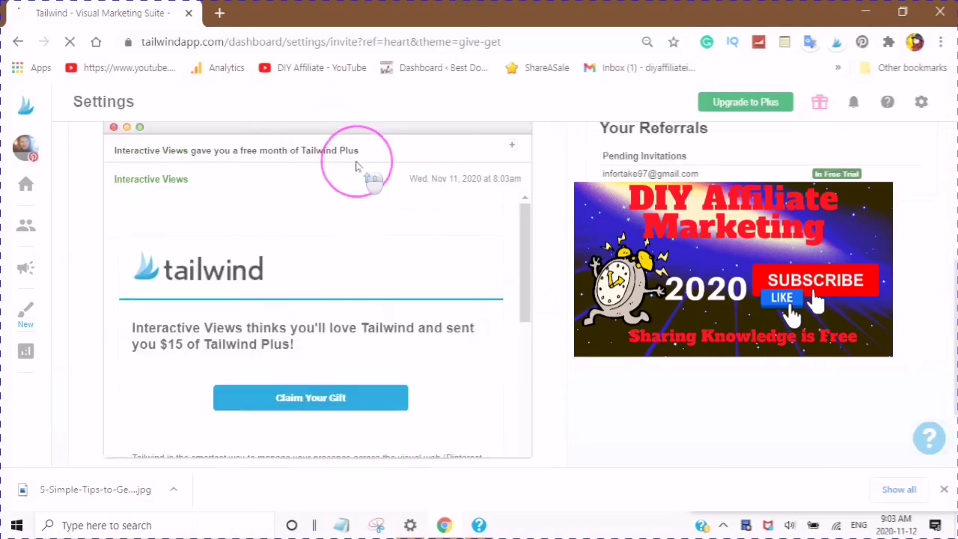
scroll(367, 225, down, 5)
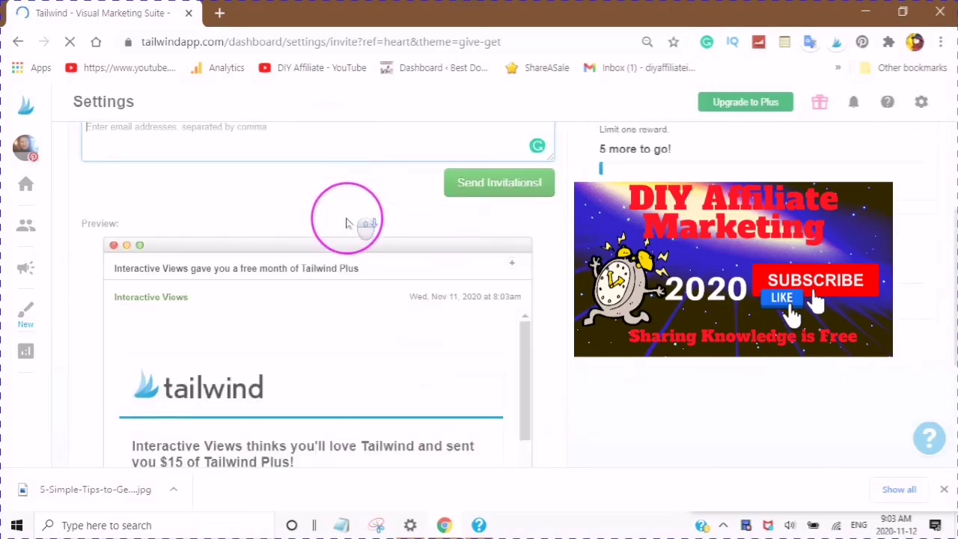
Switch from the Pinterest account to the connected Instagram account on the Plus plan.
mouse_move(85, 163)
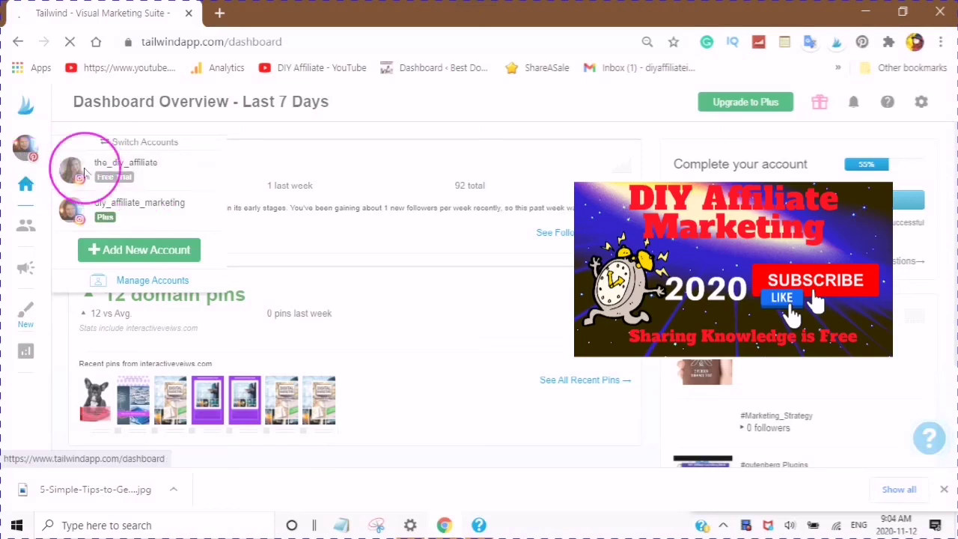
click(30, 160)
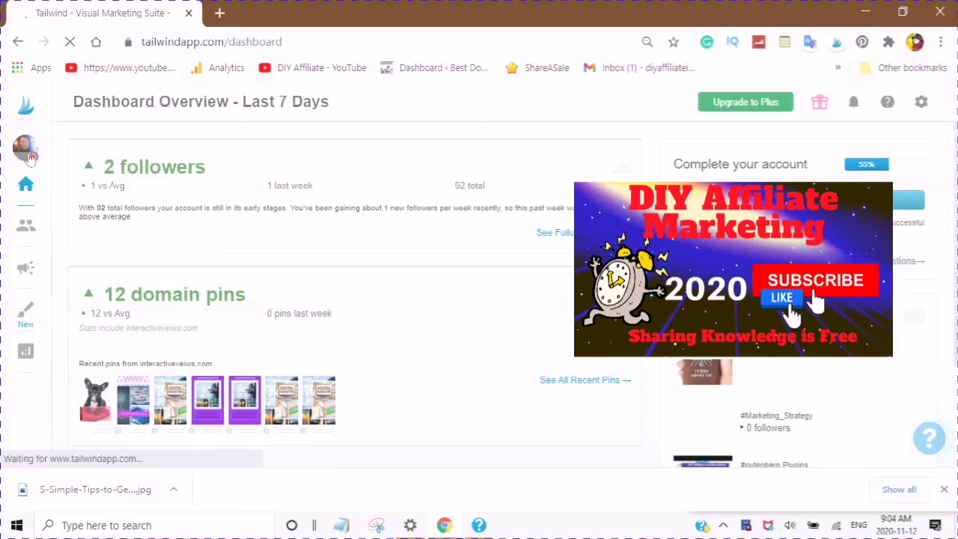
click(30, 157)
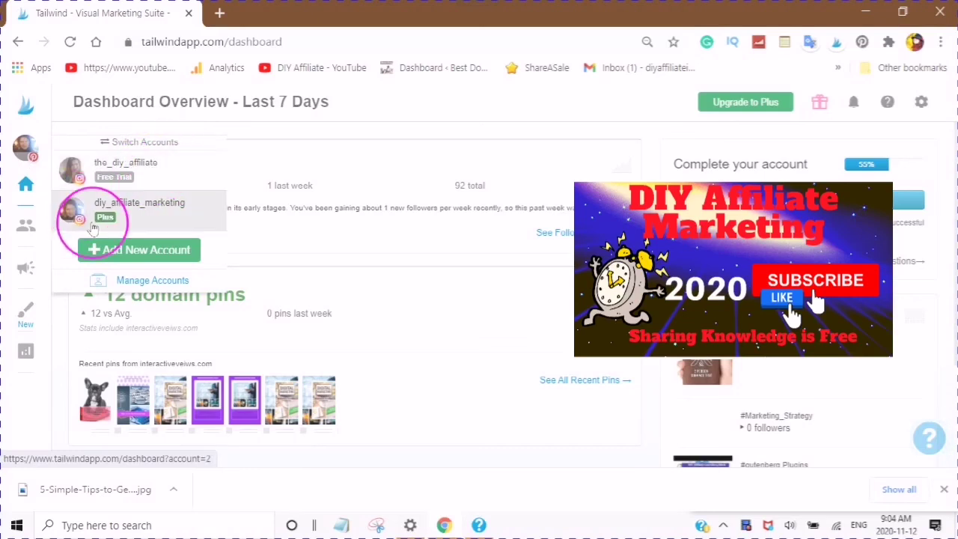
click(155, 214)
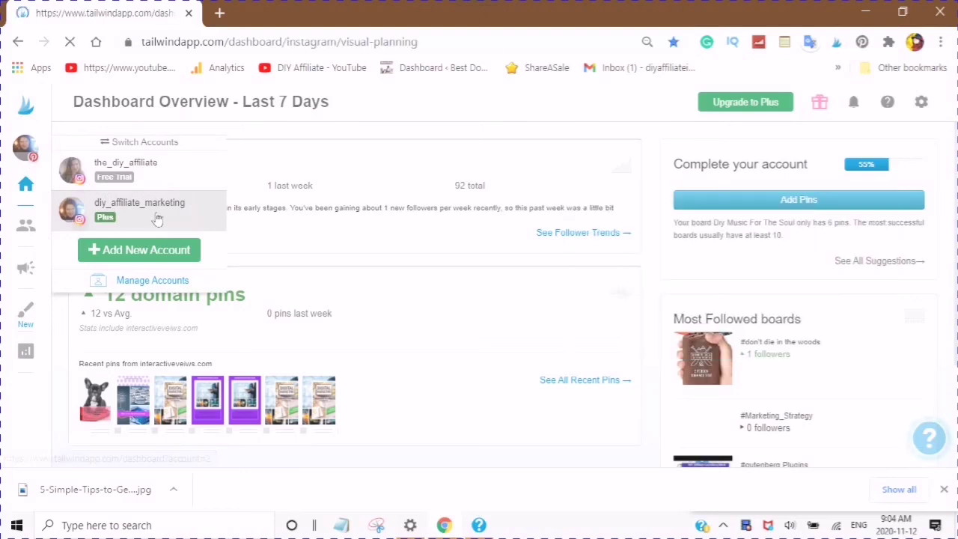
click(157, 217)
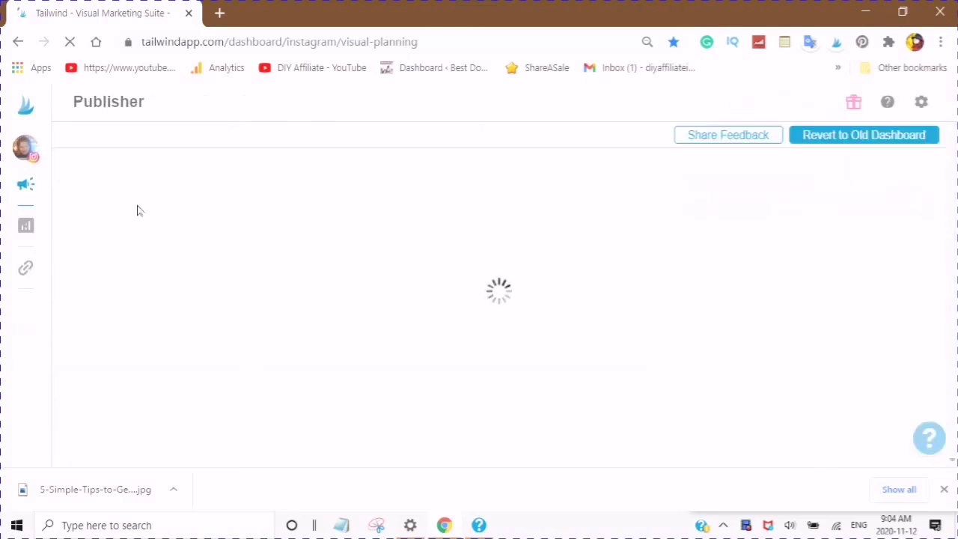
click(50, 168)
click(178, 205)
click(154, 161)
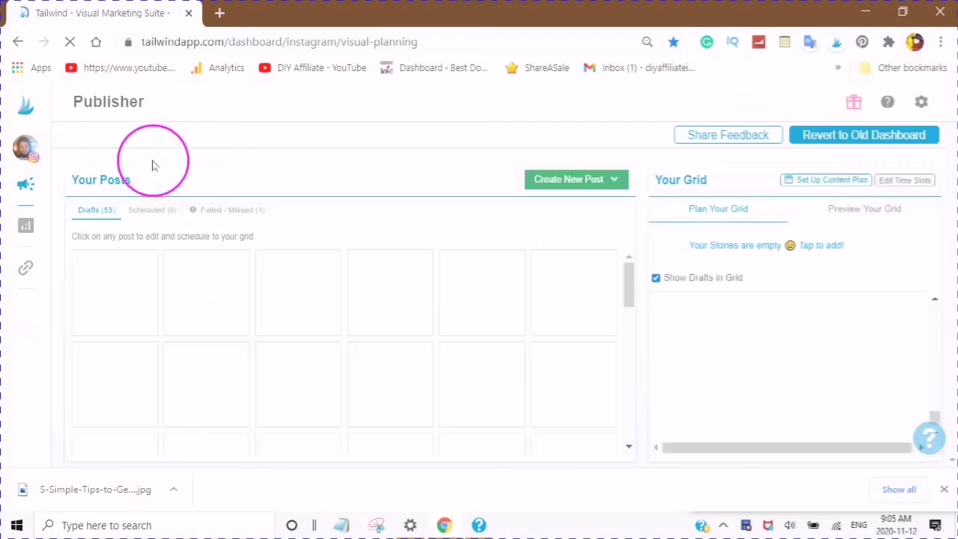
click(298, 117)
click(50, 124)
click(229, 145)
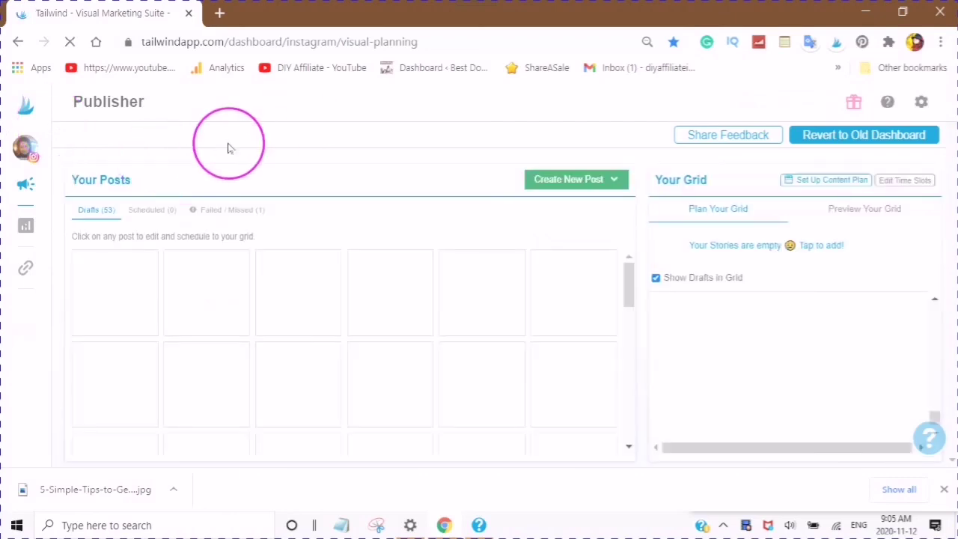
click(122, 165)
click(417, 118)
click(419, 118)
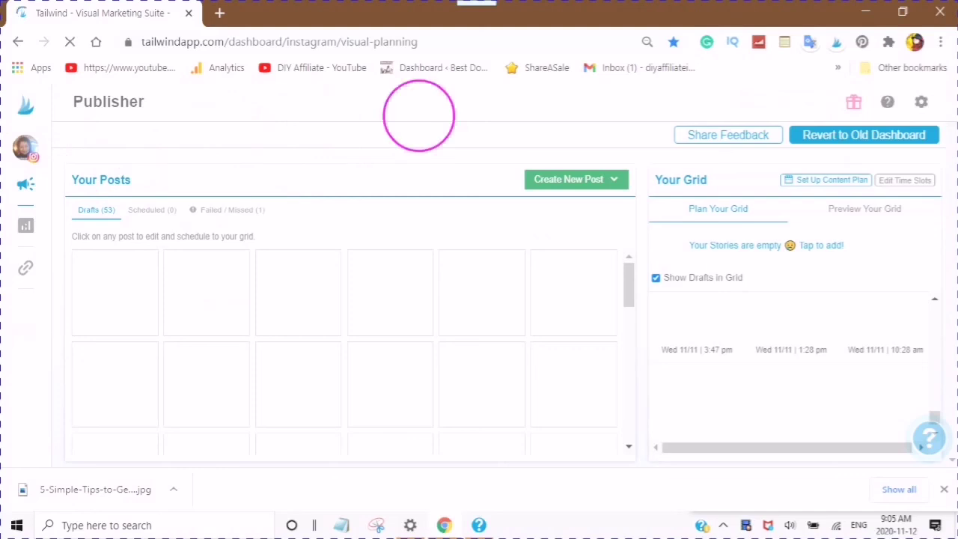
click(66, 173)
click(286, 158)
click(379, 127)
click(505, 86)
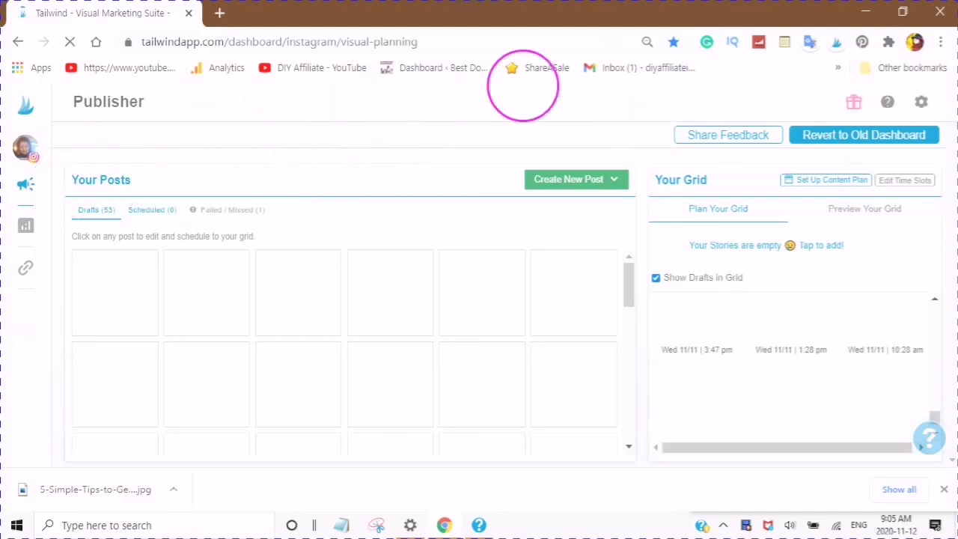
click(177, 104)
click(242, 149)
click(226, 133)
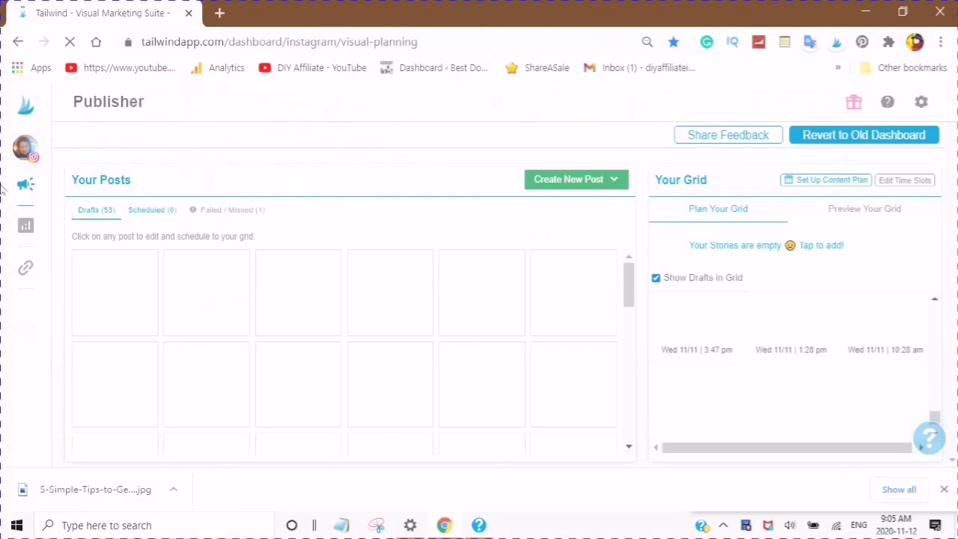
click(18, 204)
click(18, 289)
click(9, 263)
Open the Smart.bio page for the Instagram account.
click(22, 268)
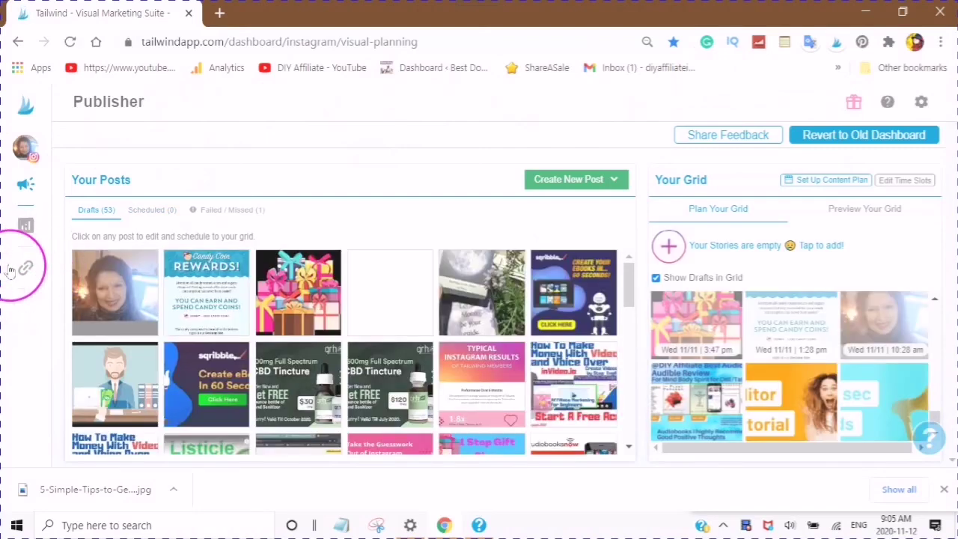
click(23, 277)
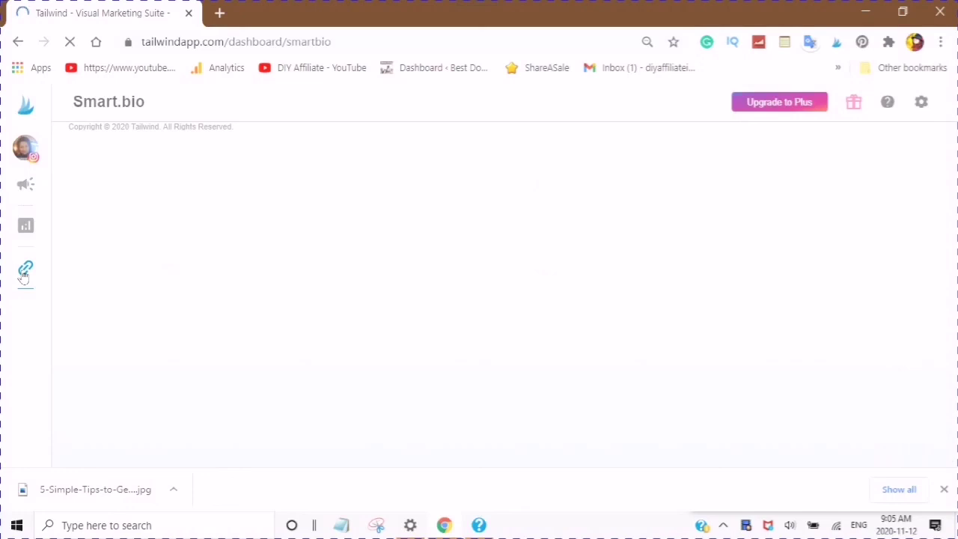
click(23, 276)
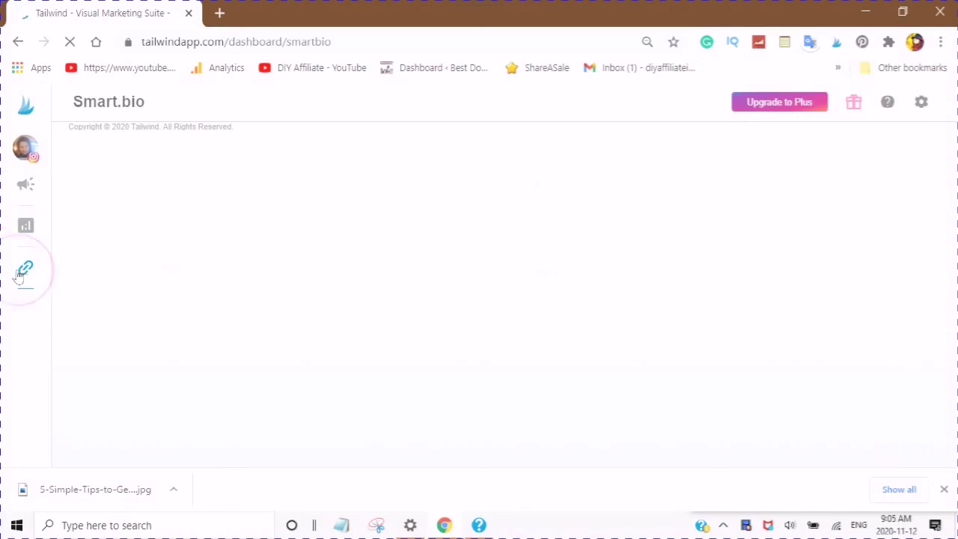
Look through the Smart.bio button links and the linked post images with their labels and URLs, and load more posts.
click(150, 111)
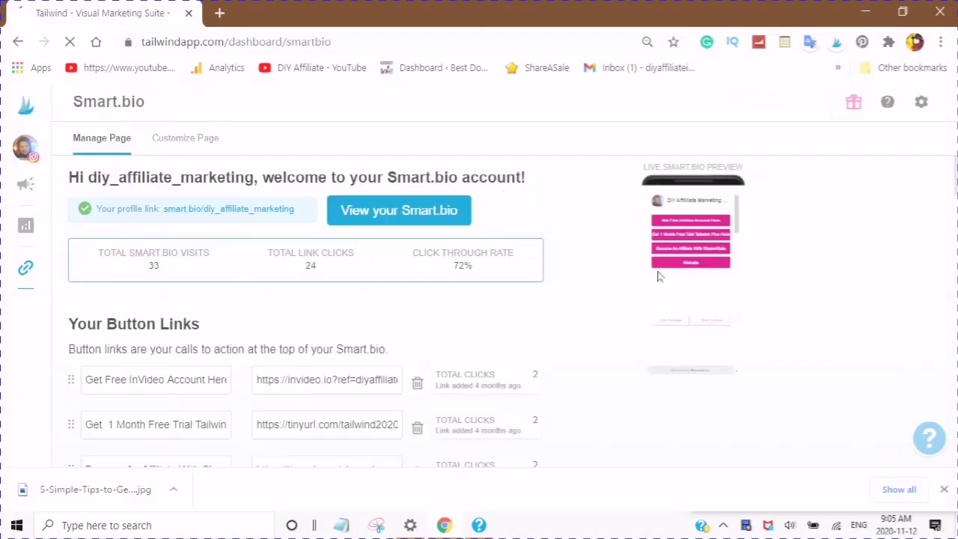
click(654, 276)
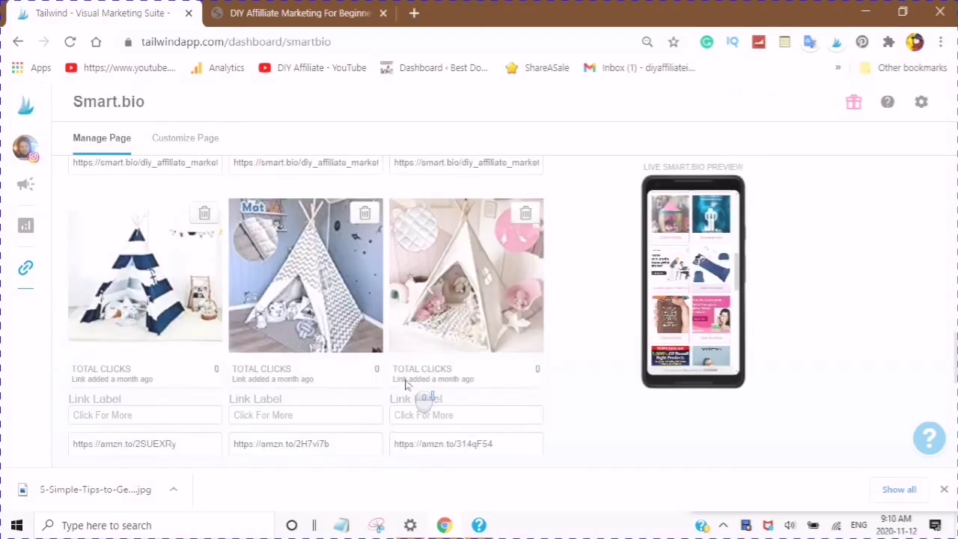
scroll(408, 384, down, 3)
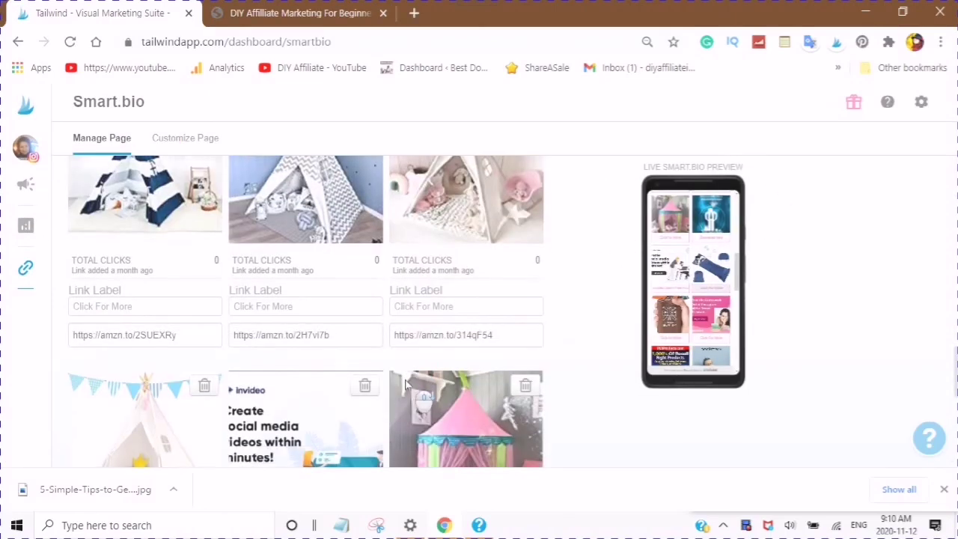
scroll(405, 385, down, 4)
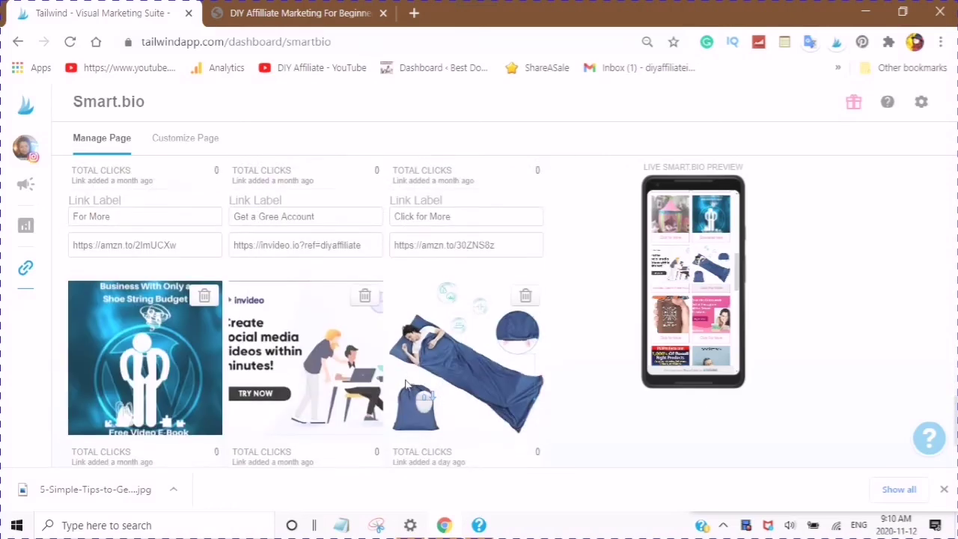
scroll(405, 385, down, 2)
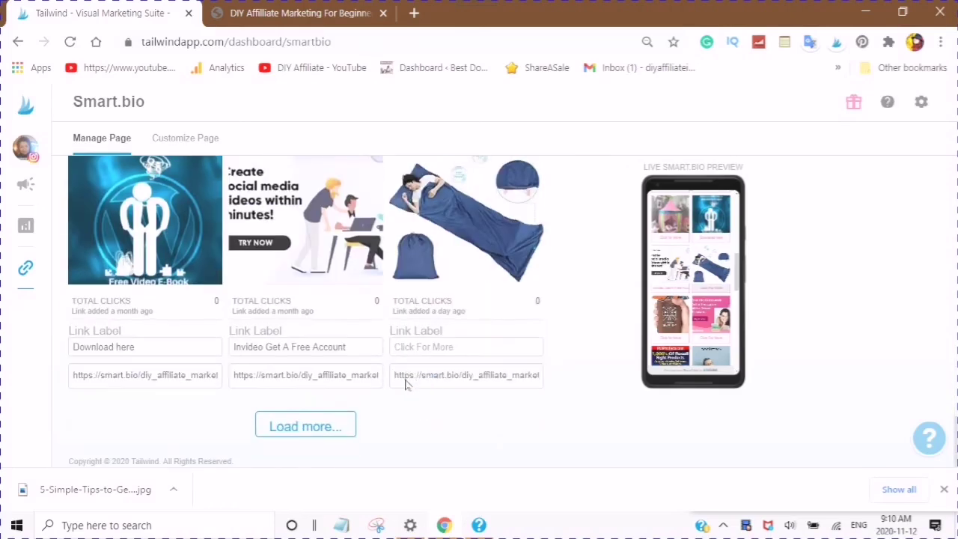
click(299, 427)
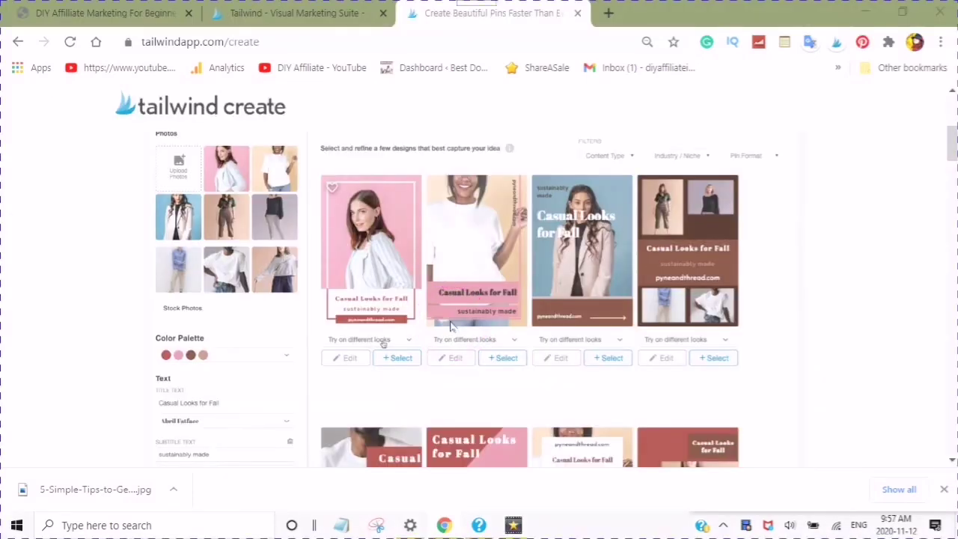
Try a different color, photo and layout on the first "Casual Looks for Fall" pin design and select that design.
click(383, 340)
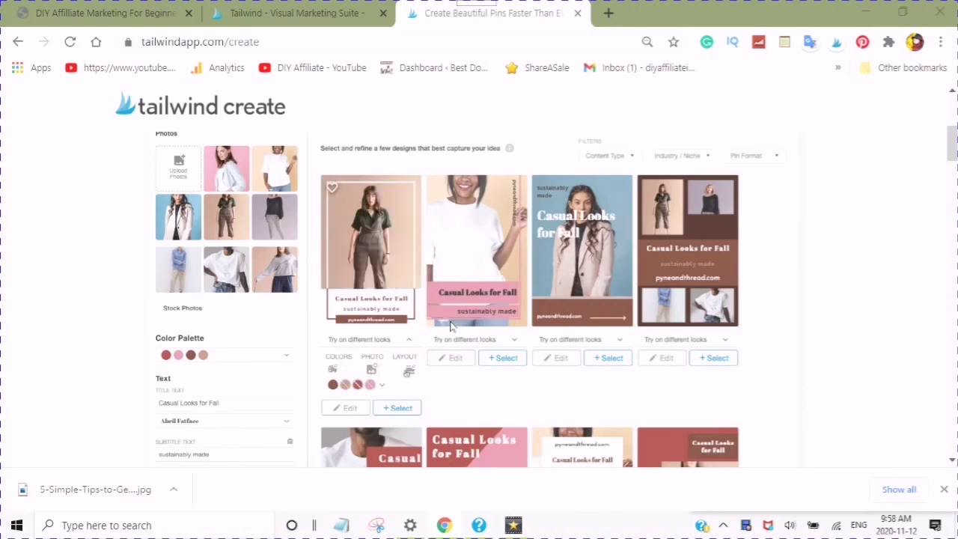
click(402, 409)
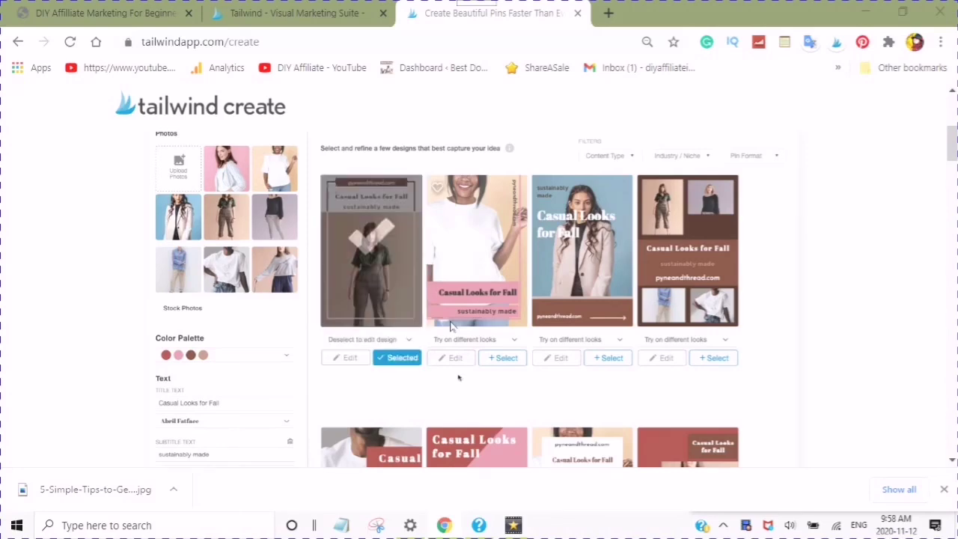
Filter the Tailwind Create pin designs by the promotion/sale content type.
click(630, 160)
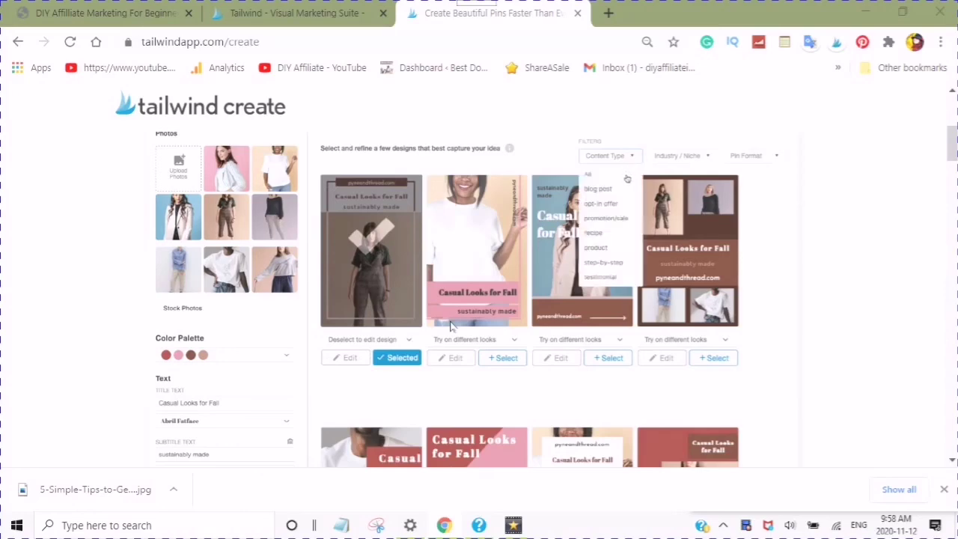
click(609, 219)
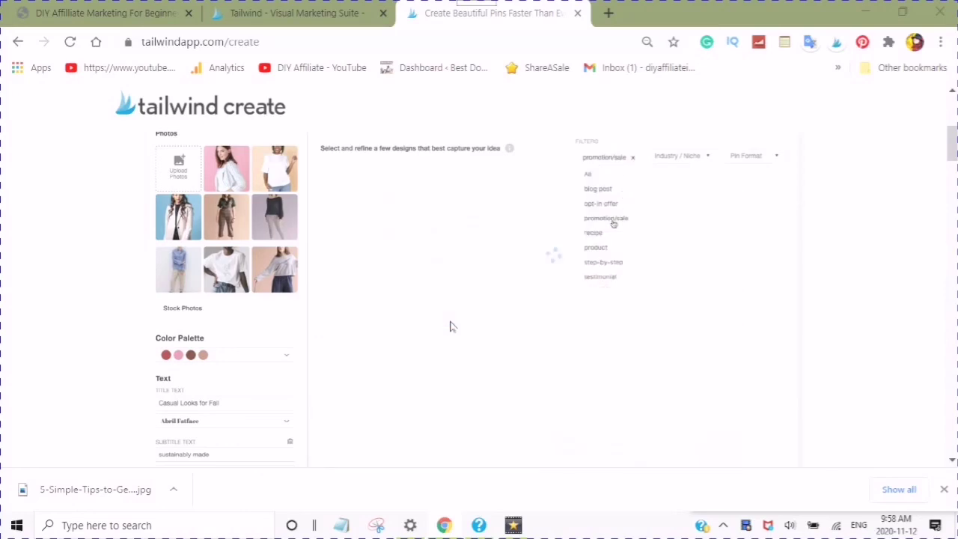
click(289, 295)
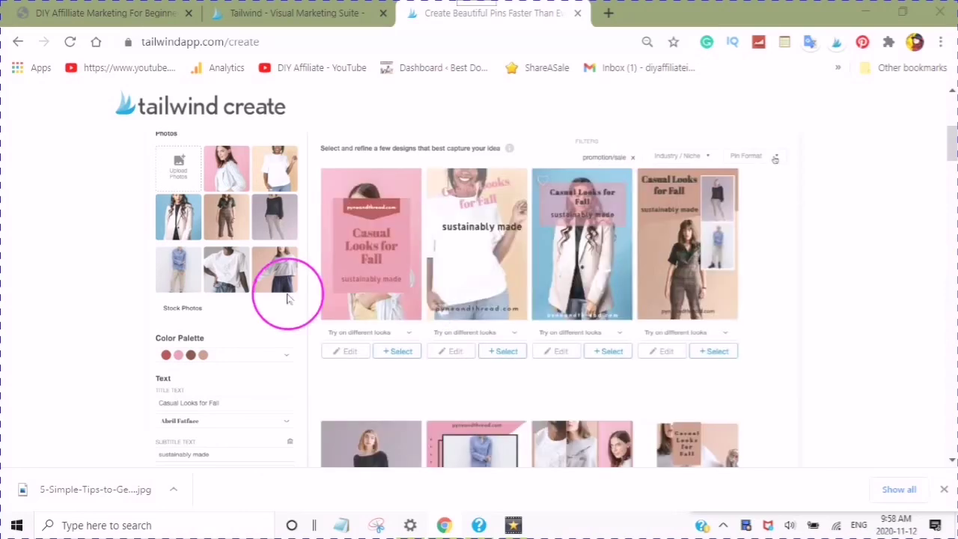